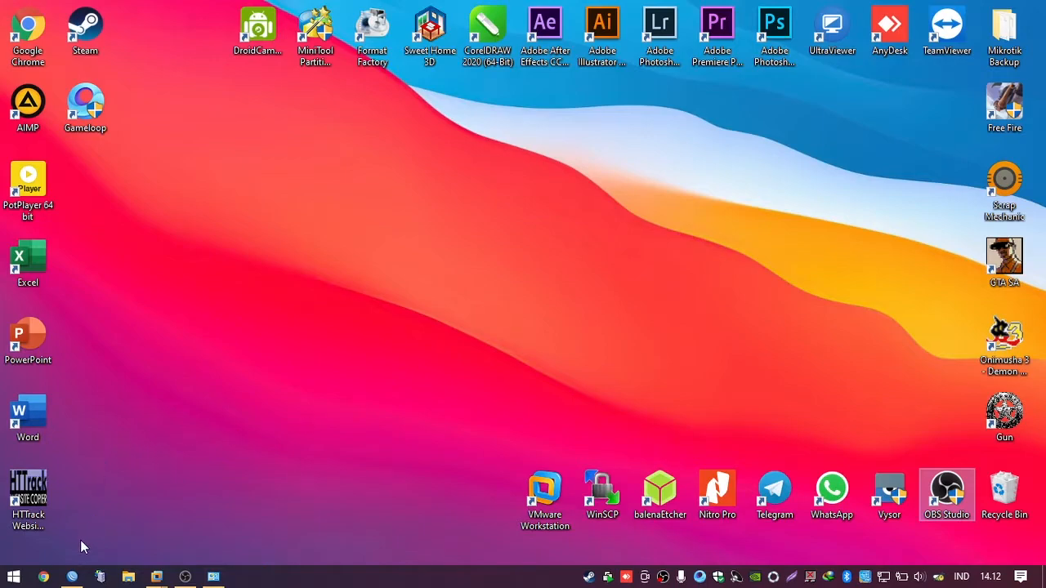
# Step: Review the interface list and inspect the masquerade NAT rule's settings without changing them
pyautogui.click(72, 577)
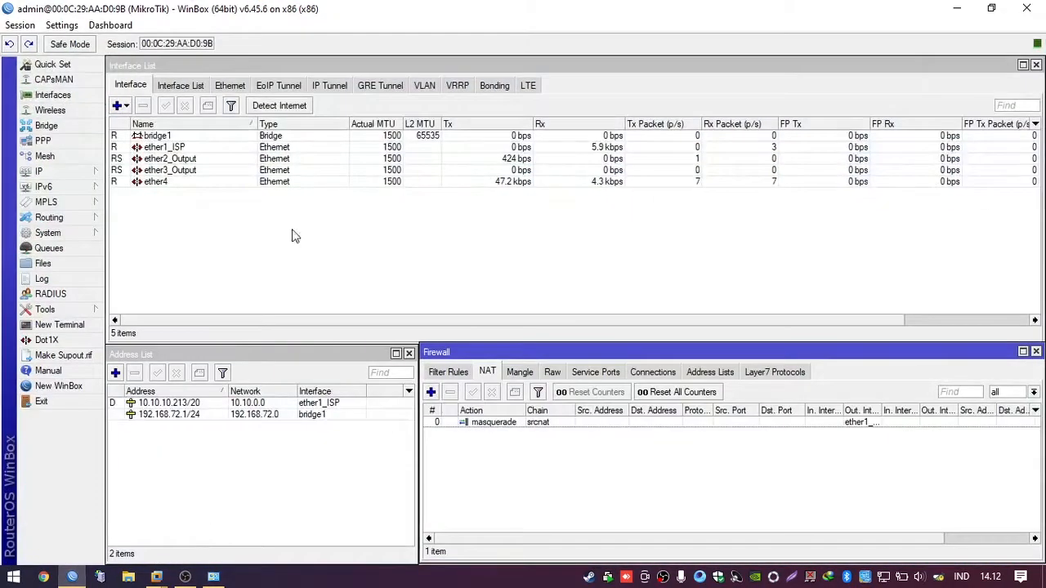
pyautogui.click(507, 298)
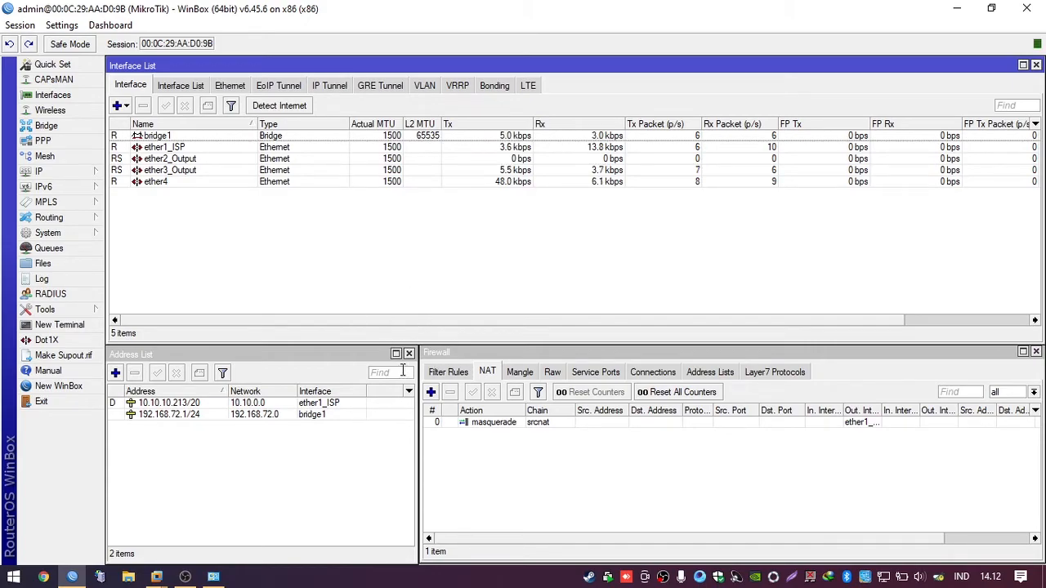
pyautogui.click(584, 510)
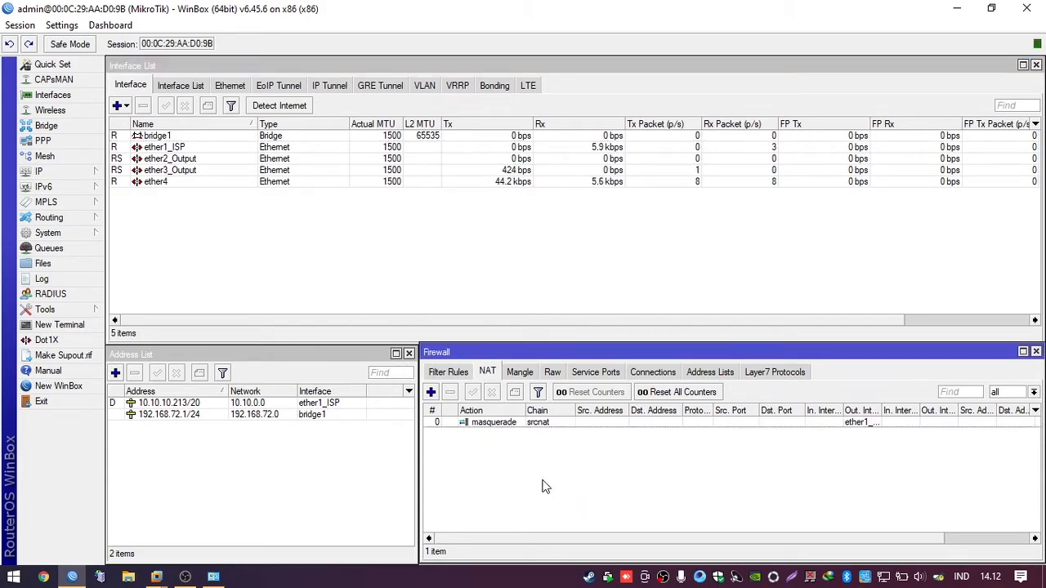
pyautogui.click(515, 431)
pyautogui.click(502, 454)
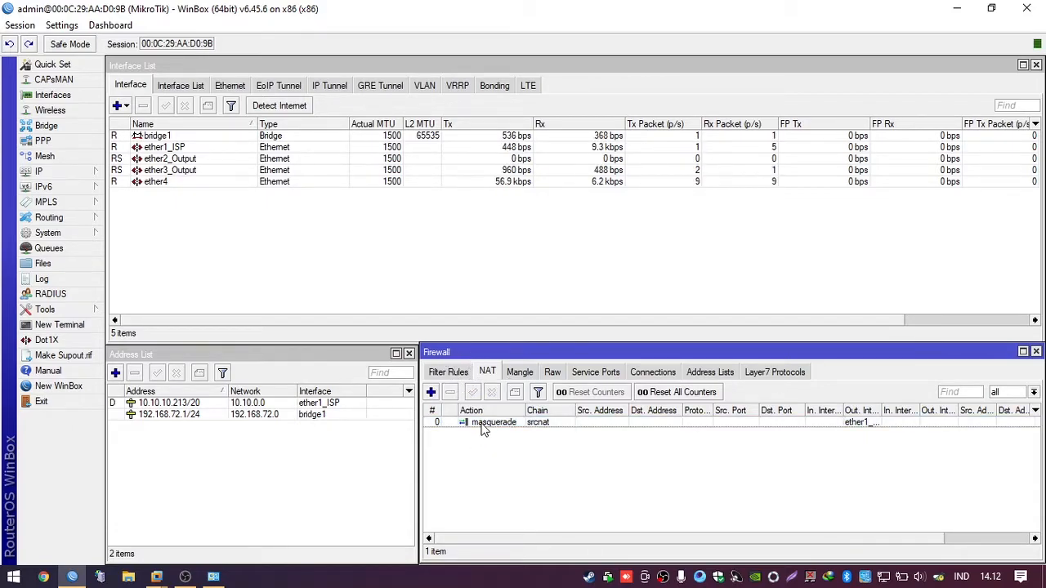
pyautogui.click(482, 425)
pyautogui.doubleClick(483, 430)
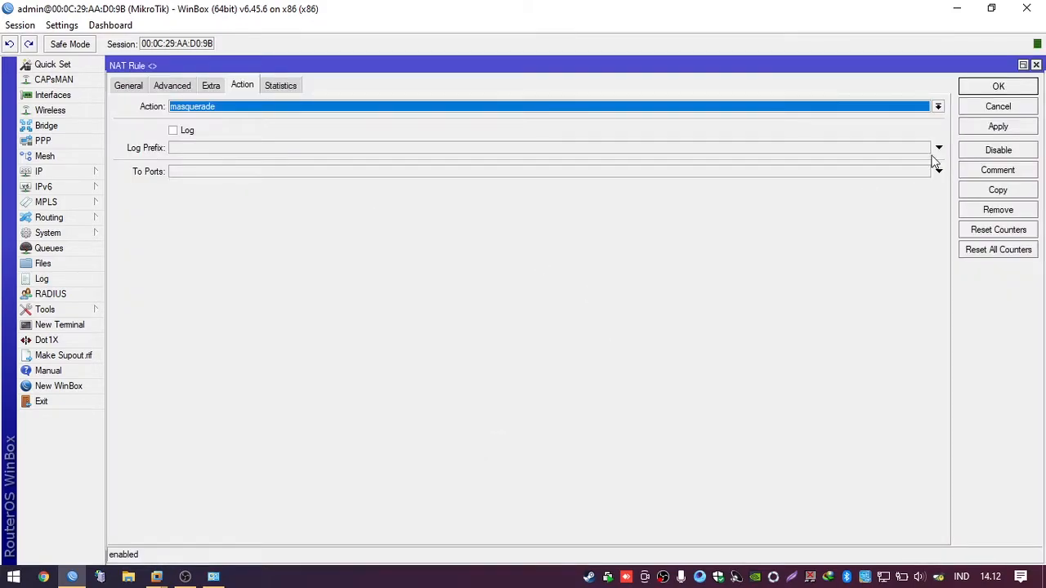
pyautogui.click(1014, 105)
# Step: Select ether1_ISP in the interface list and open a New Terminal
pyautogui.click(635, 256)
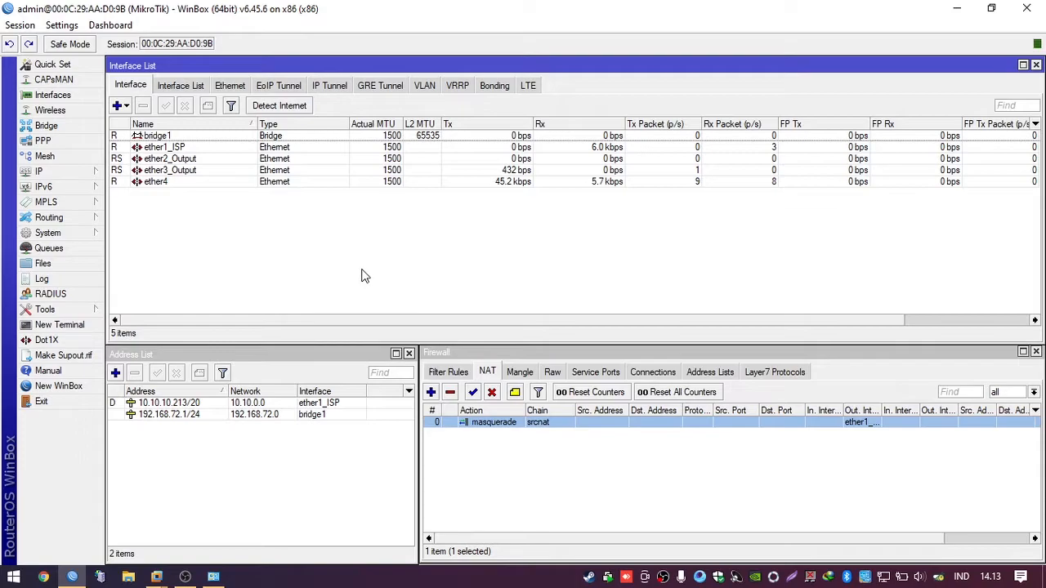
pyautogui.click(217, 148)
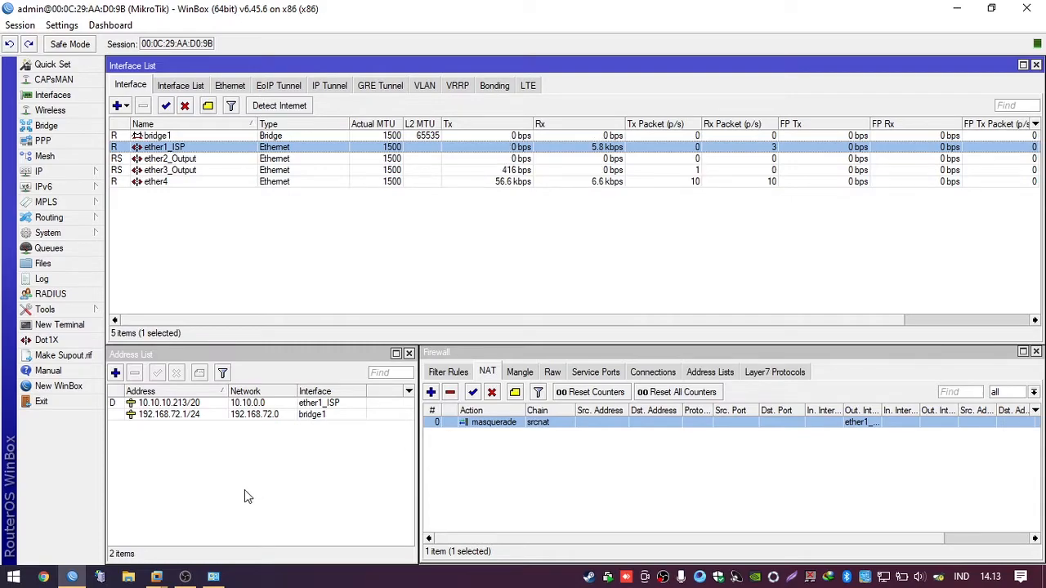
pyautogui.click(80, 326)
# Step: Ping google.com from the router terminal
pyautogui.write('ping og')
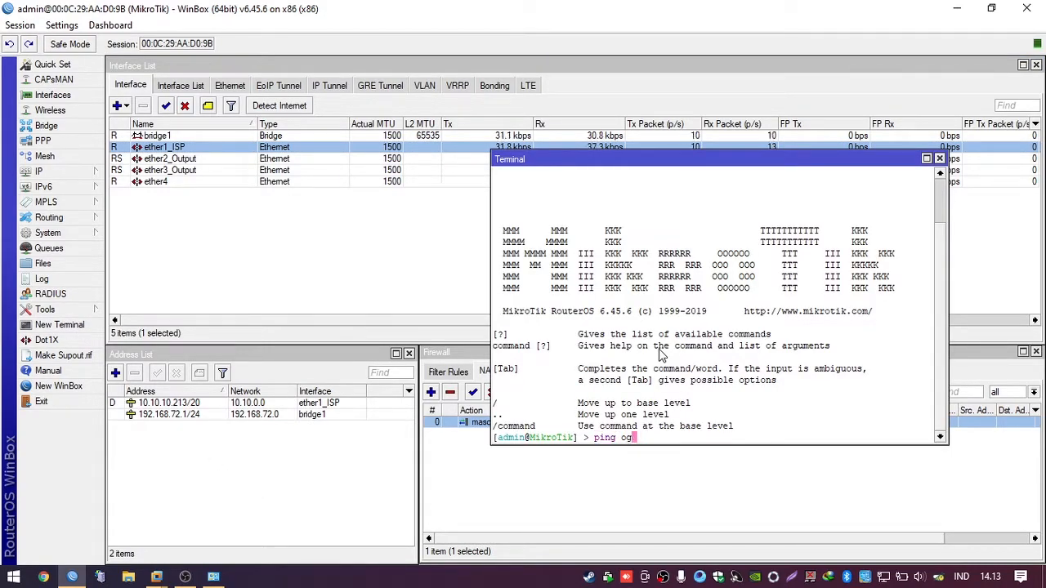
pyautogui.press('BackSpace')
pyautogui.press('BackSpace')
pyautogui.write('google.com')
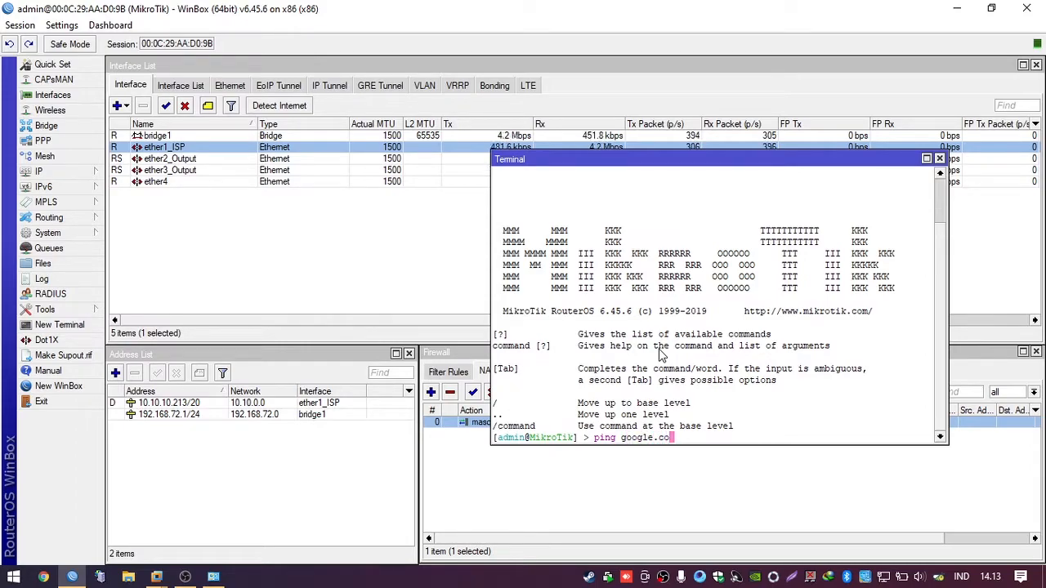
pyautogui.press('Return')
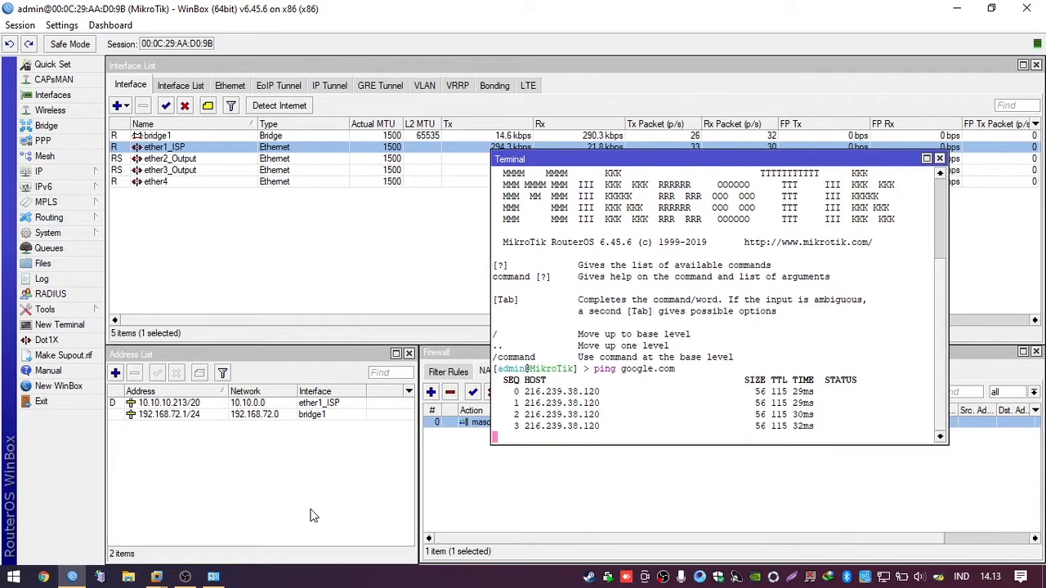
# Step: Launch cmd from the Run box and arrange it beside the WinBox terminal
pyautogui.press('super+r')
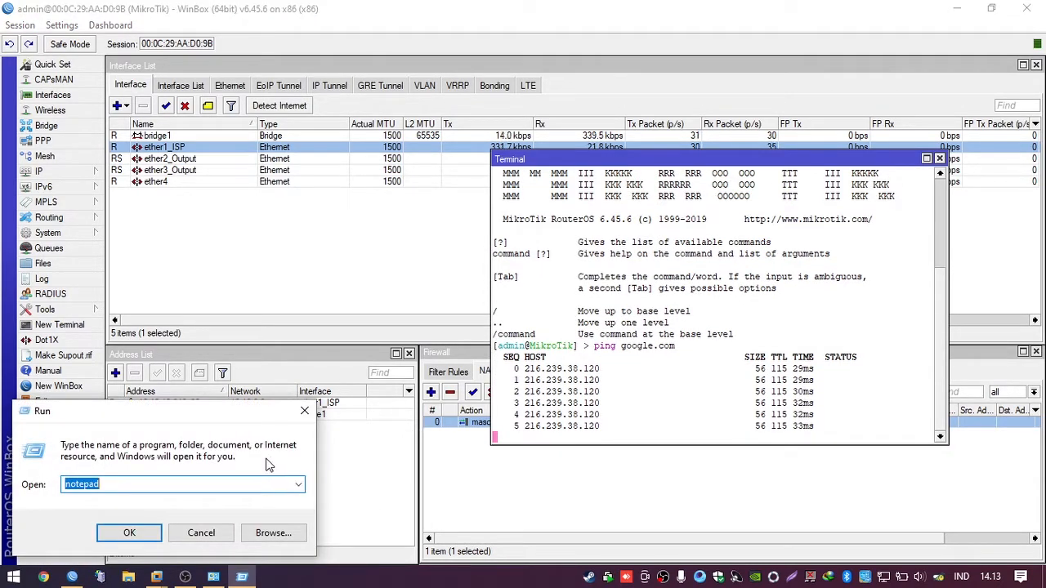
pyautogui.write('cmd')
pyautogui.press('Return')
pyautogui.moveTo(390, 55); pyautogui.dragTo(523, 110)
pyautogui.moveTo(928, 95); pyautogui.dragTo(629, 201)
pyautogui.moveTo(504, 214); pyautogui.dragTo(408, 193)
pyautogui.moveTo(656, 160); pyautogui.dragTo(729, 163)
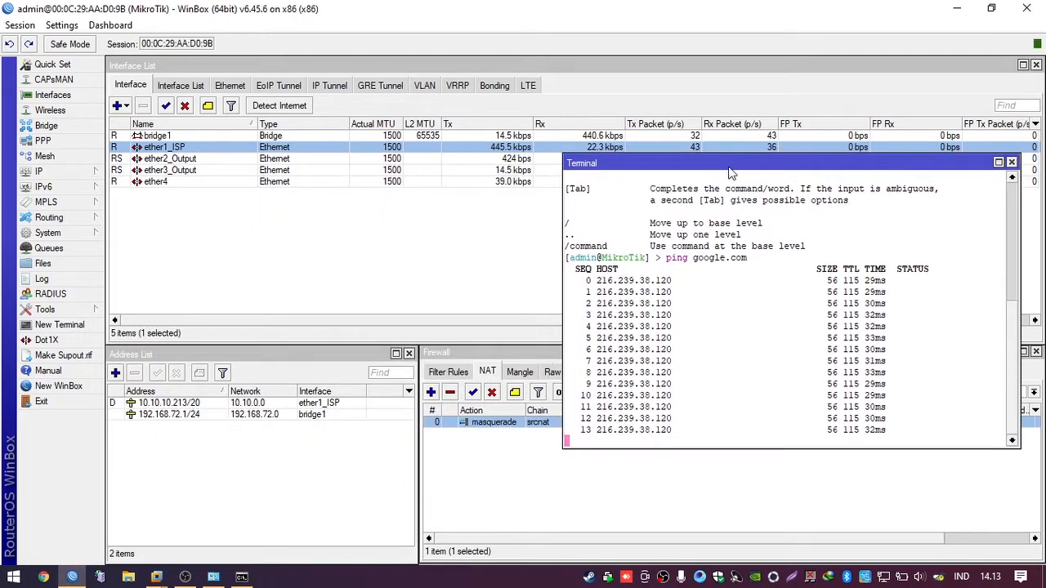
pyautogui.click(242, 577)
# Step: Run ping google.com and tracert google.com in the Command Prompt
pyautogui.write('ping googl')
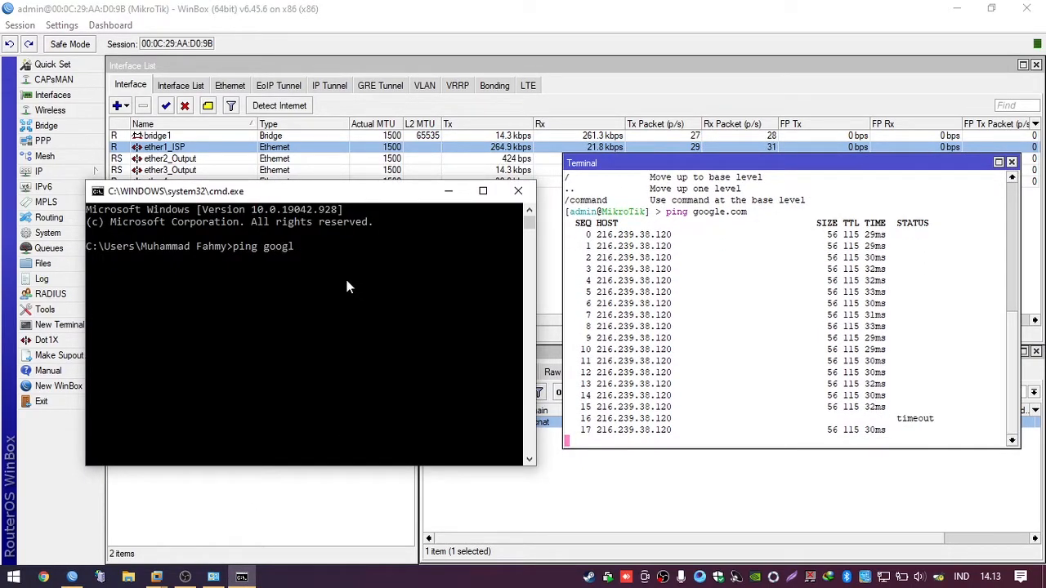
pyautogui.write('e.com')
pyautogui.press('Return')
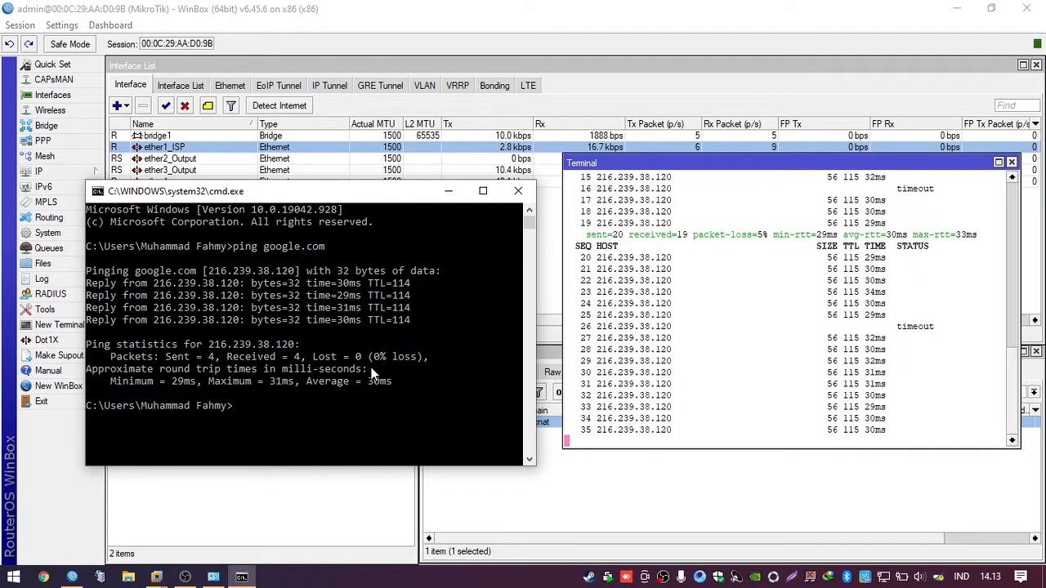
pyautogui.write('tr')
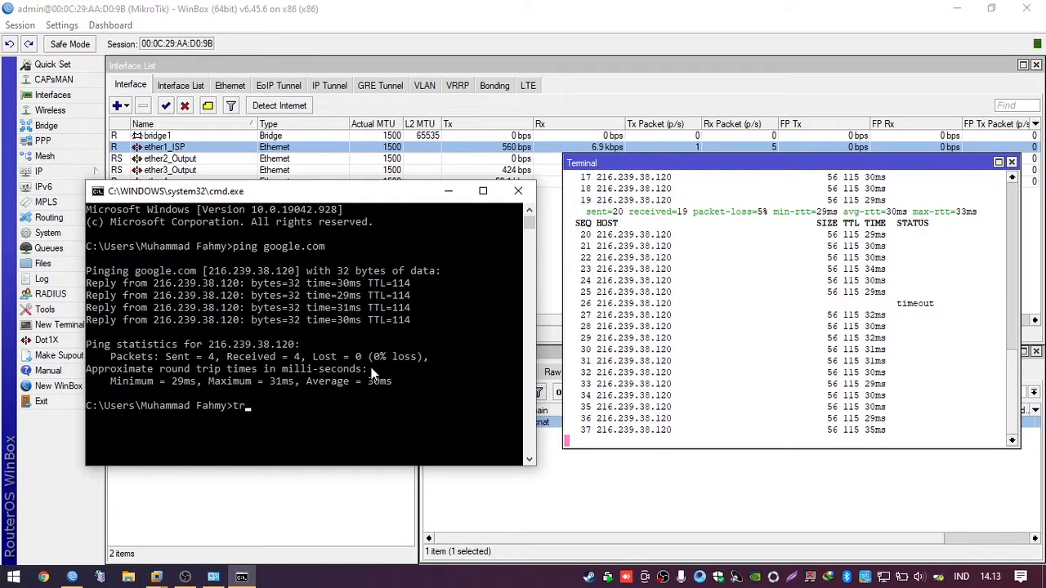
pyautogui.write('acert ')
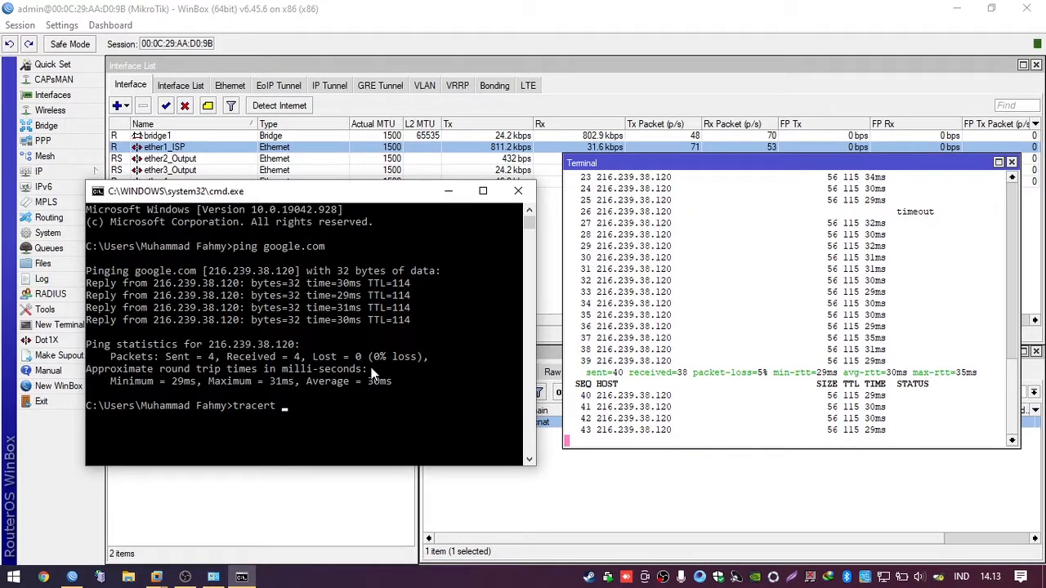
pyautogui.write('google.com')
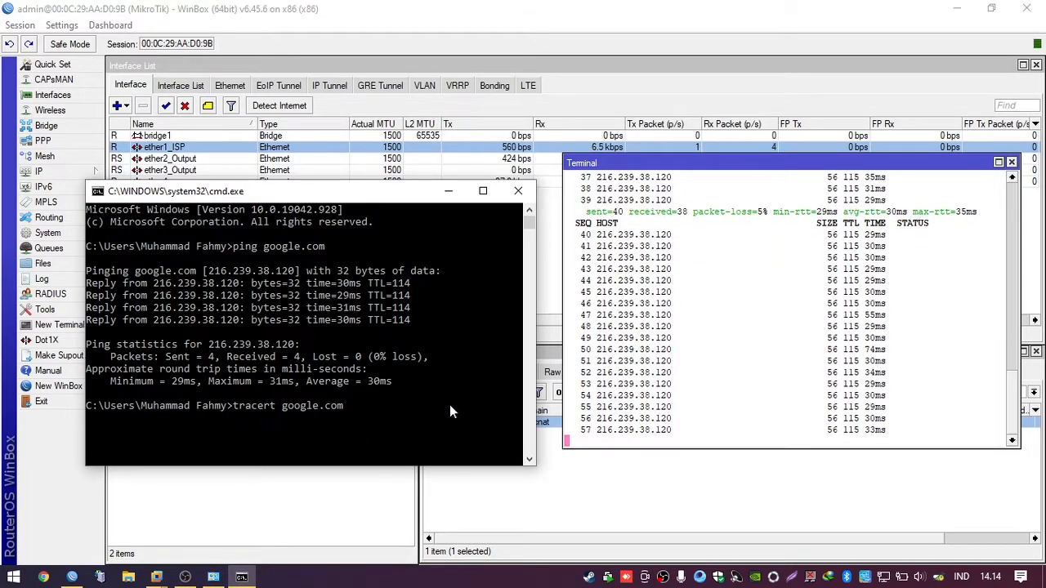
pyautogui.press('Return')
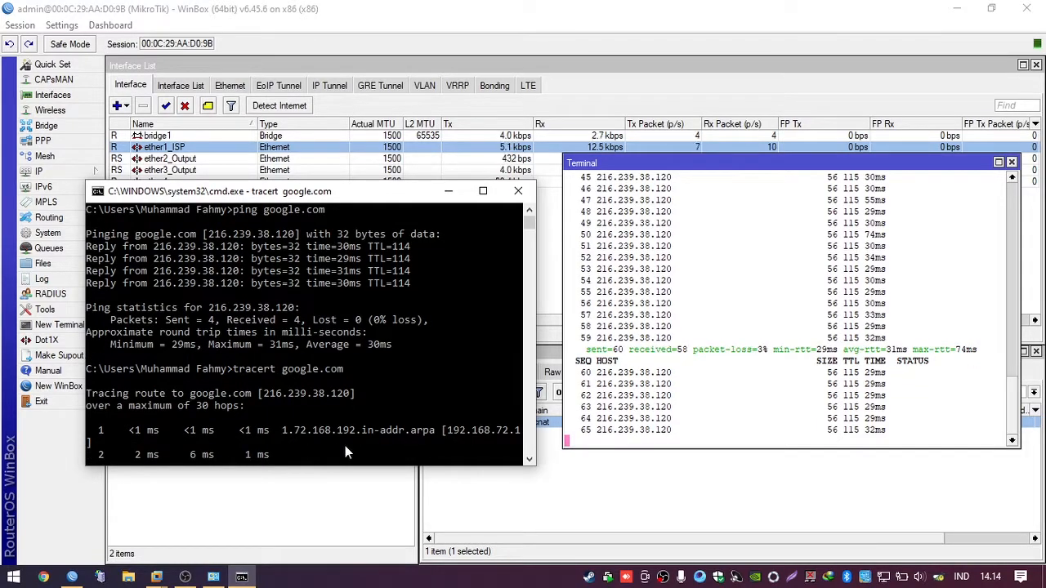
# Step: Maximize the console, stop the trace at hop 7 with Ctrl+C, and minimize it
pyautogui.click(482, 192)
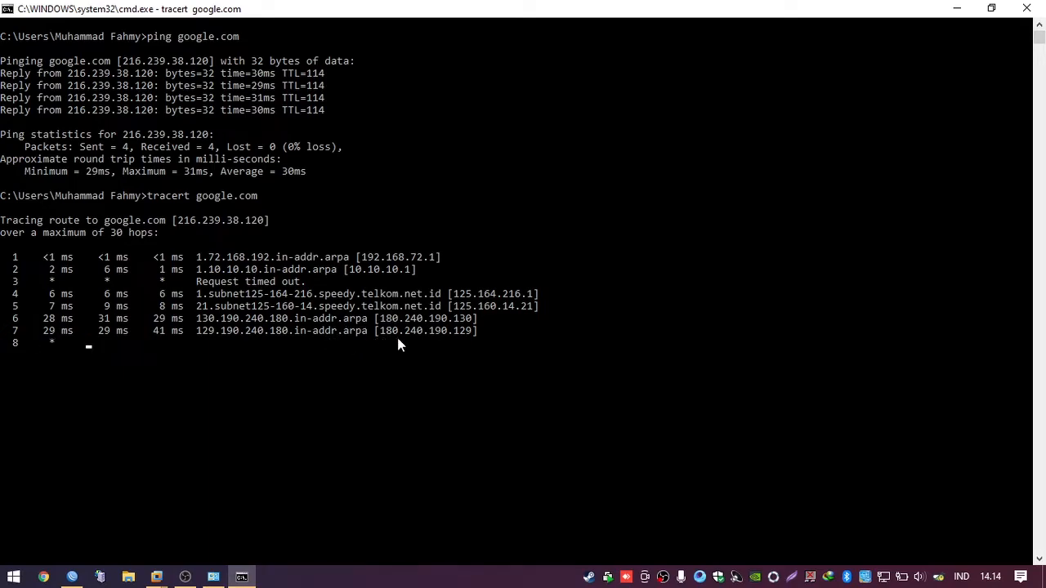
pyautogui.hotkey('ctrl', 'c')
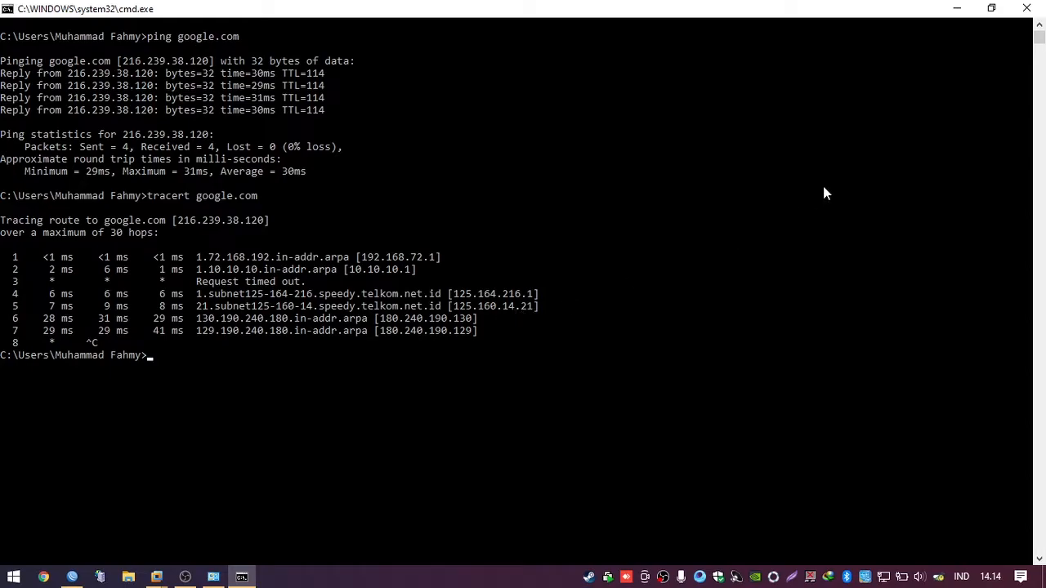
pyautogui.click(958, 10)
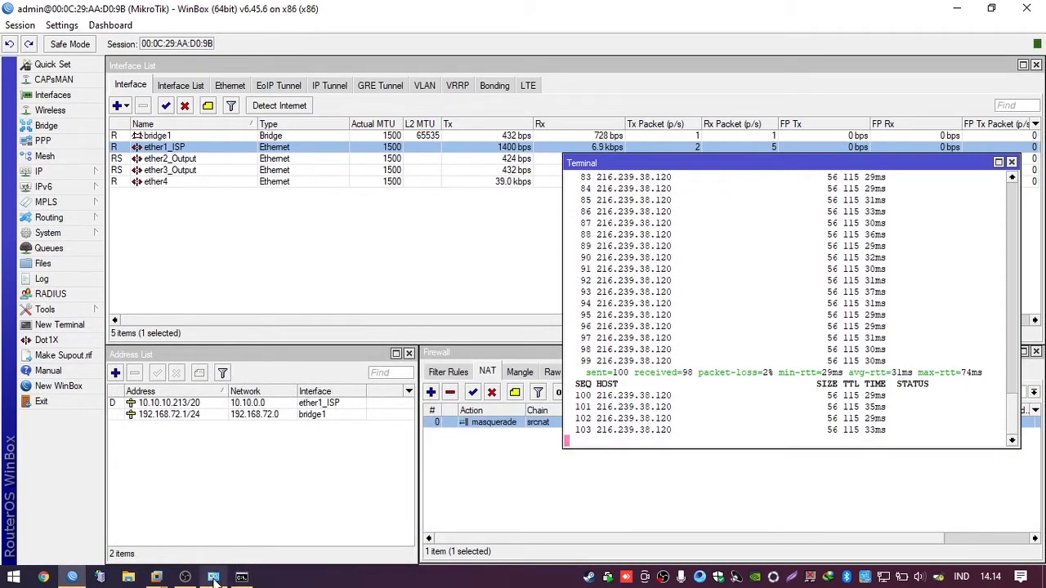
# Step: Check Ethernet 3's details show 192.168.72.254 via gateway 192.168.72.1, then return to WinBox
pyautogui.click(213, 577)
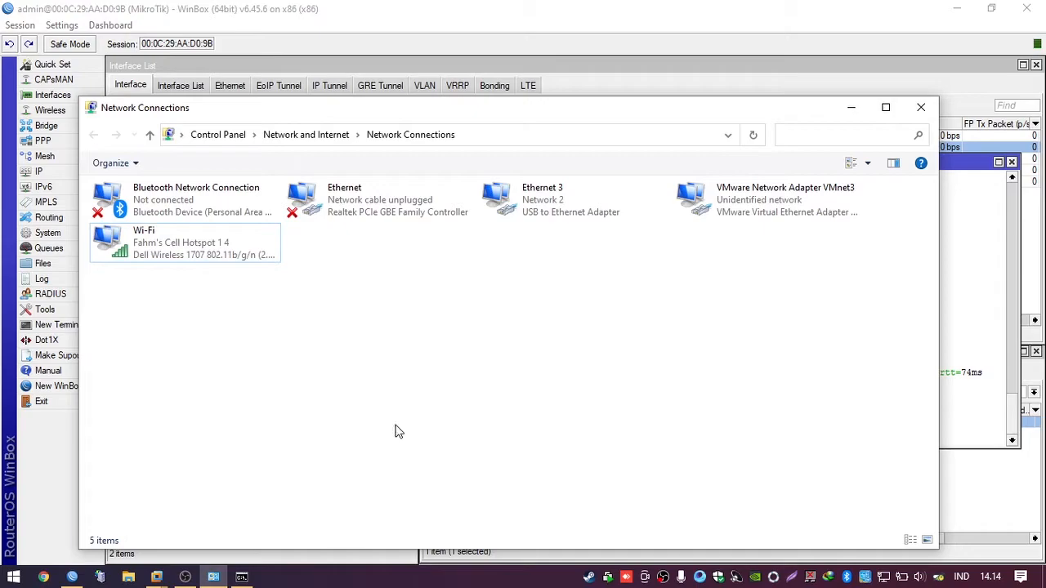
pyautogui.rightClick(587, 207)
pyautogui.click(609, 237)
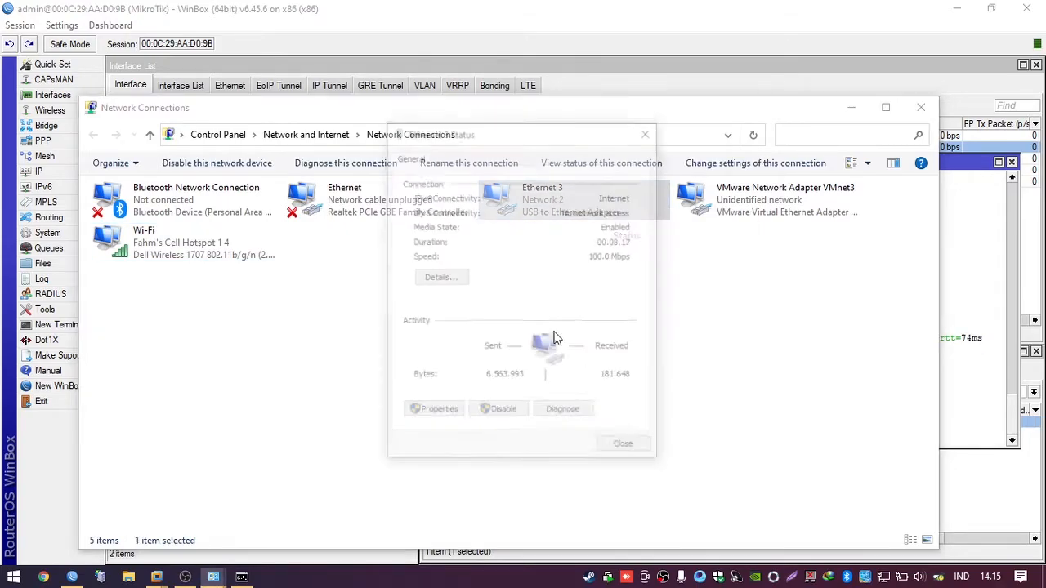
pyautogui.click(448, 278)
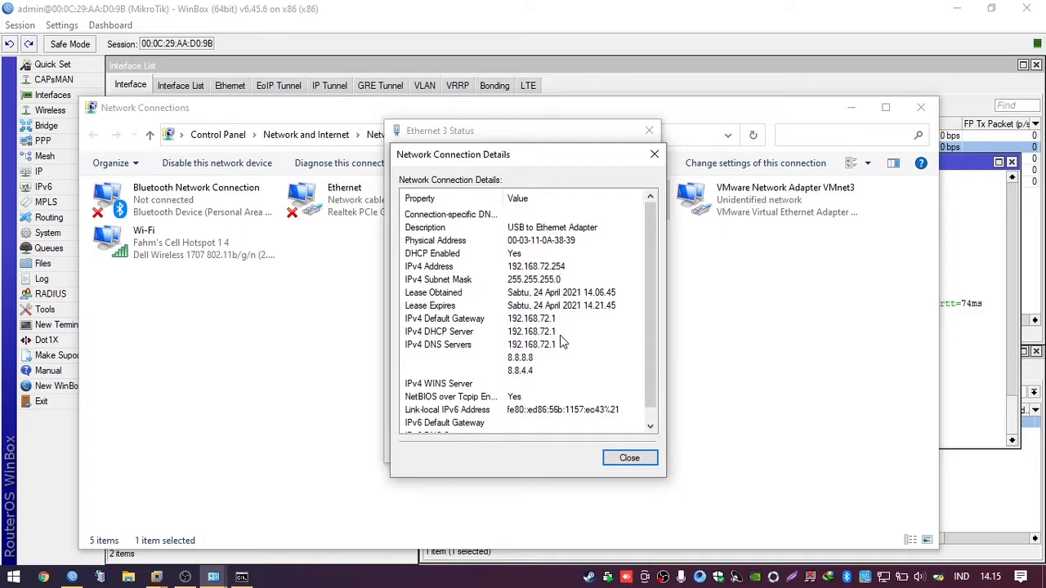
pyautogui.click(556, 319)
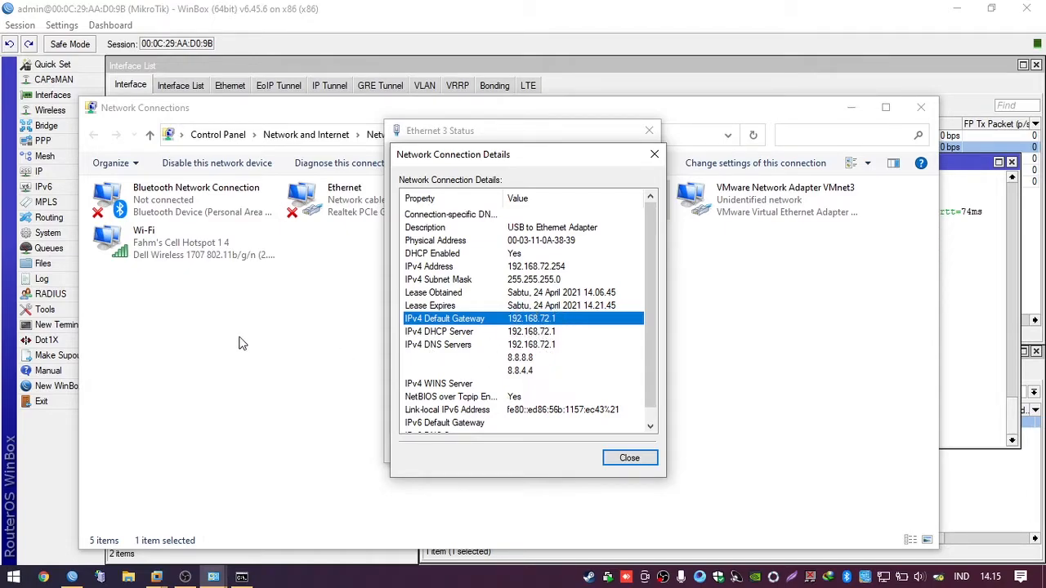
pyautogui.click(52, 465)
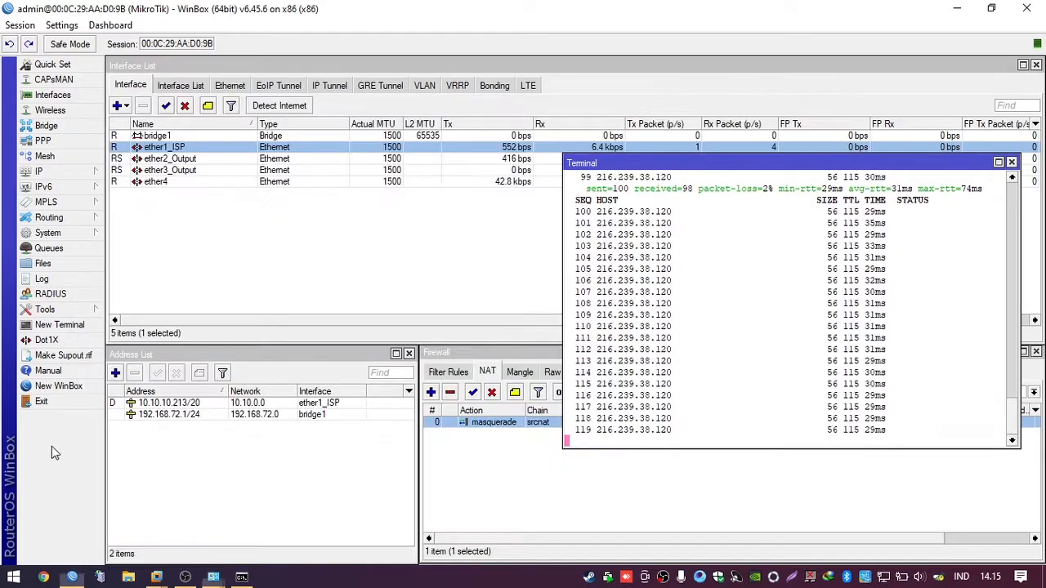
# Step: Review the IP address list (bridge1 192.168.72.1/24) and firewall, then close the ping terminal
pyautogui.click(70, 172)
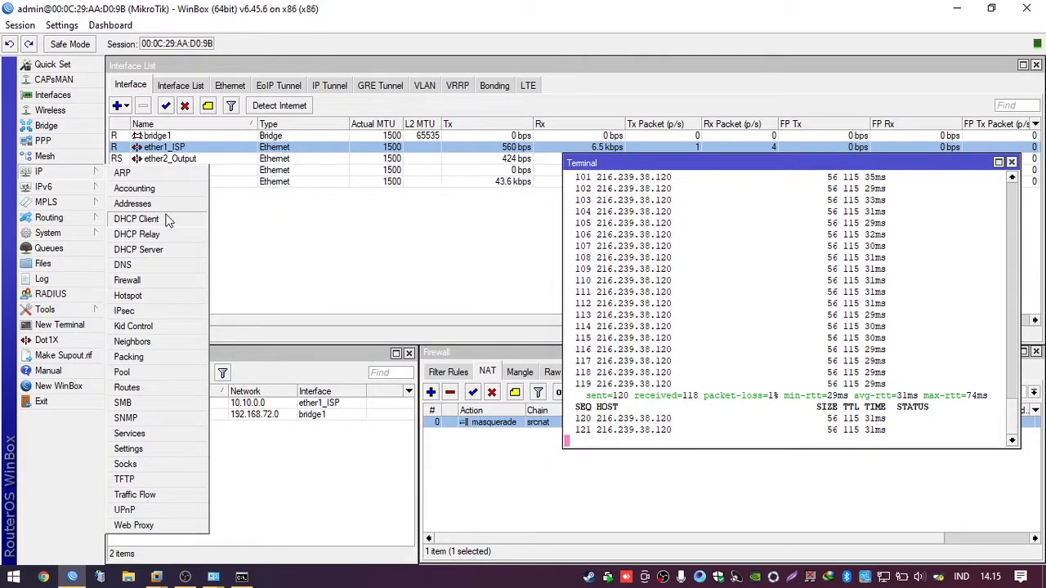
pyautogui.click(135, 203)
pyautogui.click(178, 415)
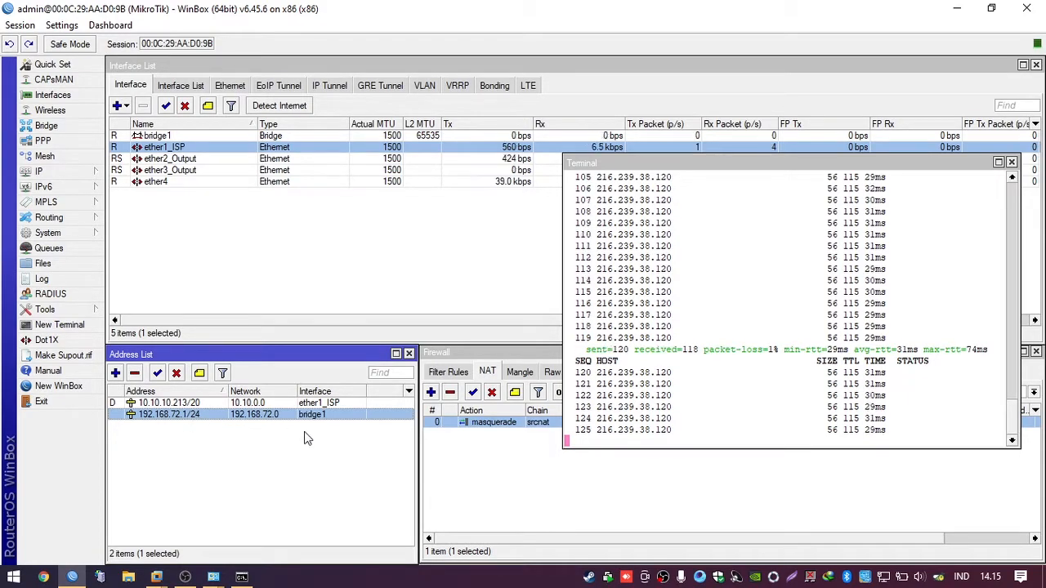
pyautogui.click(500, 488)
pyautogui.click(681, 321)
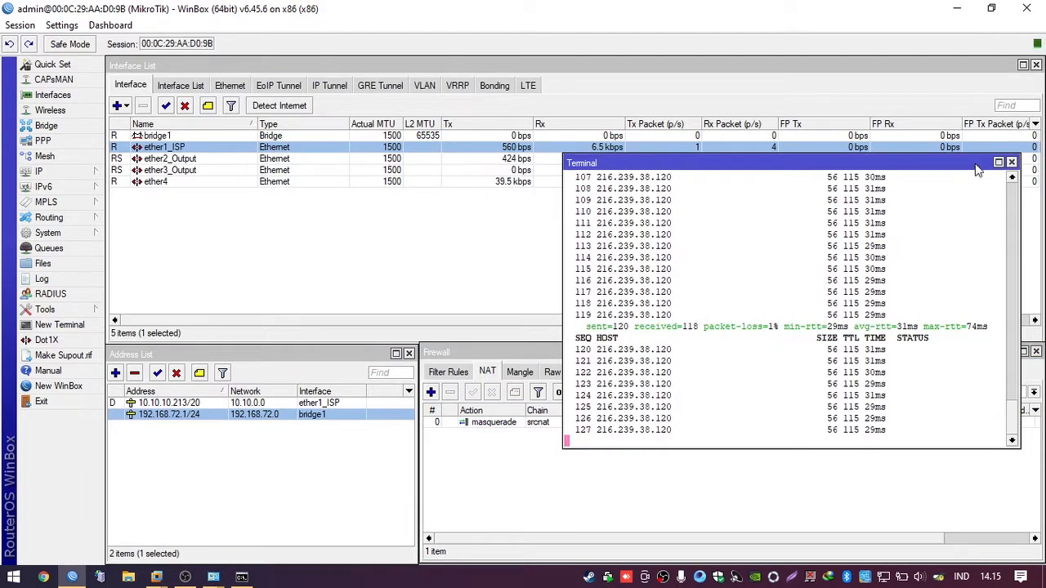
pyautogui.click(1012, 162)
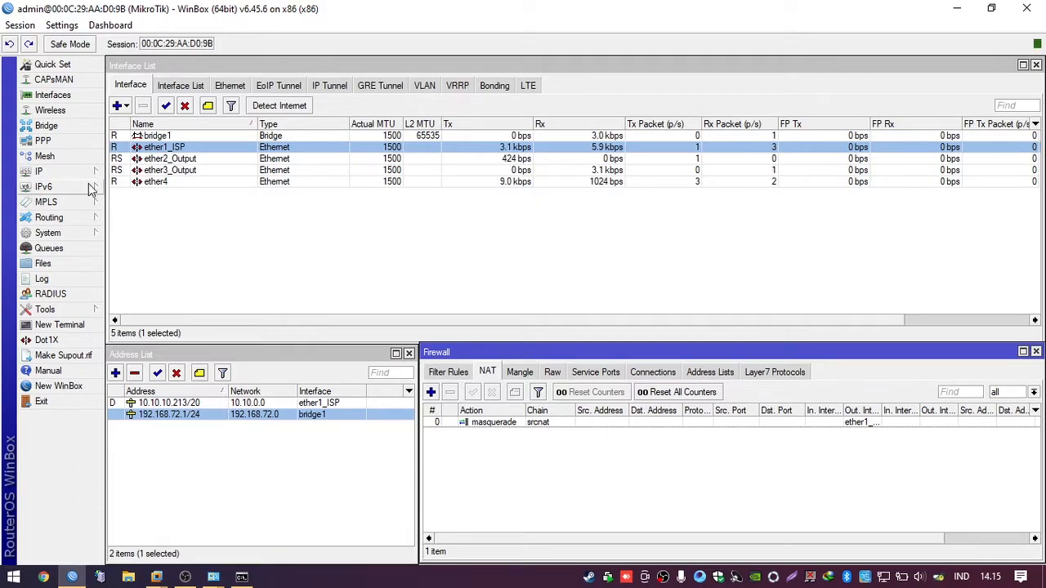
# Step: Open IP > Hotspot, view the empty Servers list, and launch Hotspot Setup
pyautogui.click(39, 172)
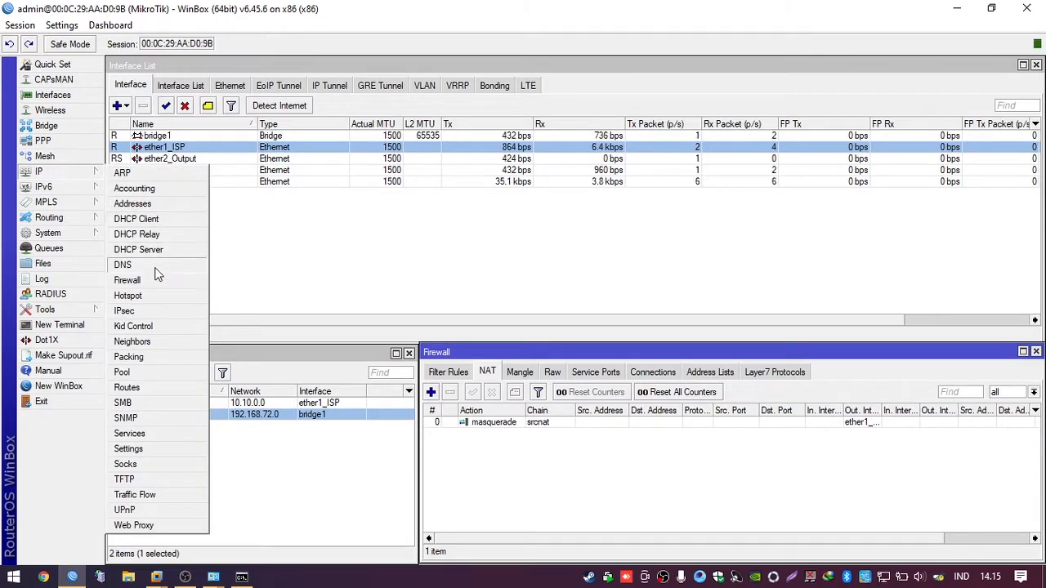
pyautogui.click(147, 295)
pyautogui.moveTo(365, 72); pyautogui.dragTo(519, 193)
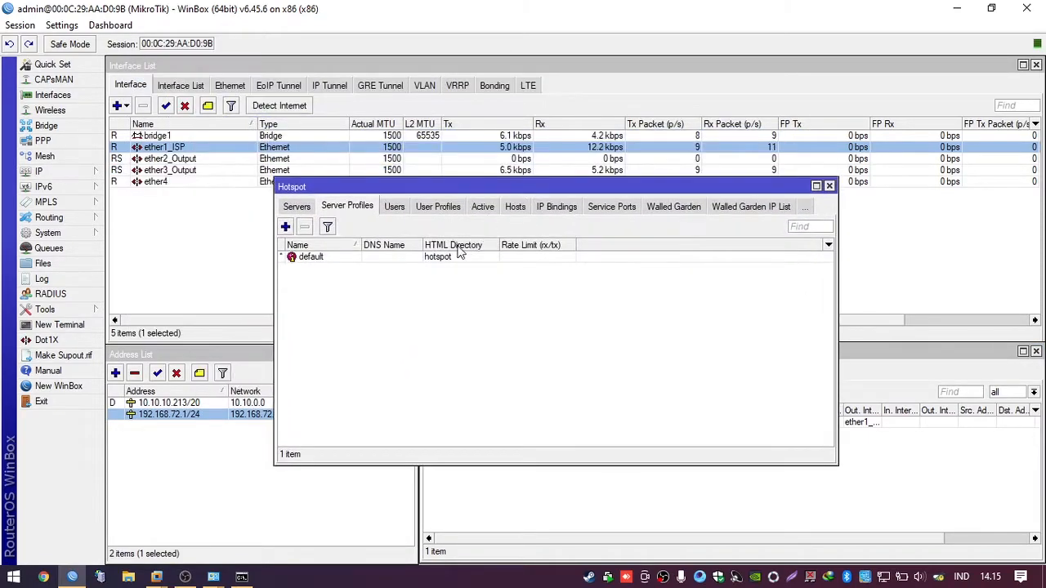
pyautogui.click(297, 207)
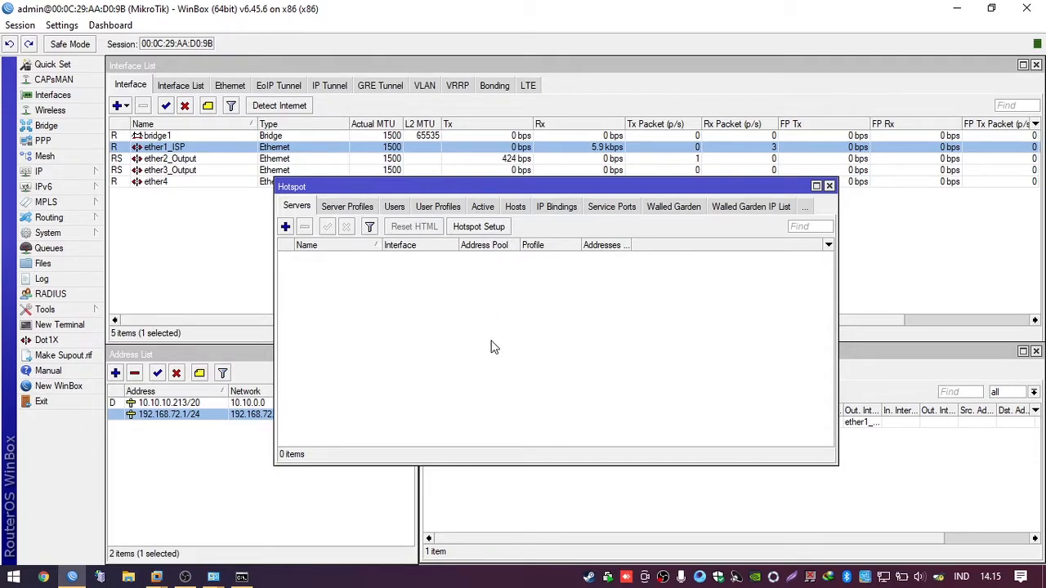
pyautogui.click(483, 232)
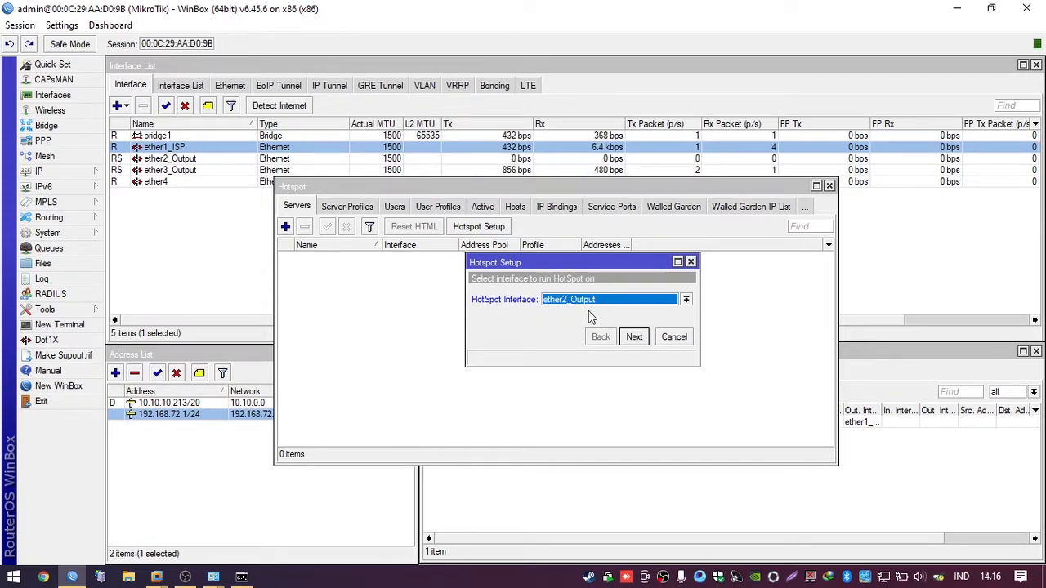
# Step: Review the router's interfaces to locate bridge1
pyautogui.click(181, 160)
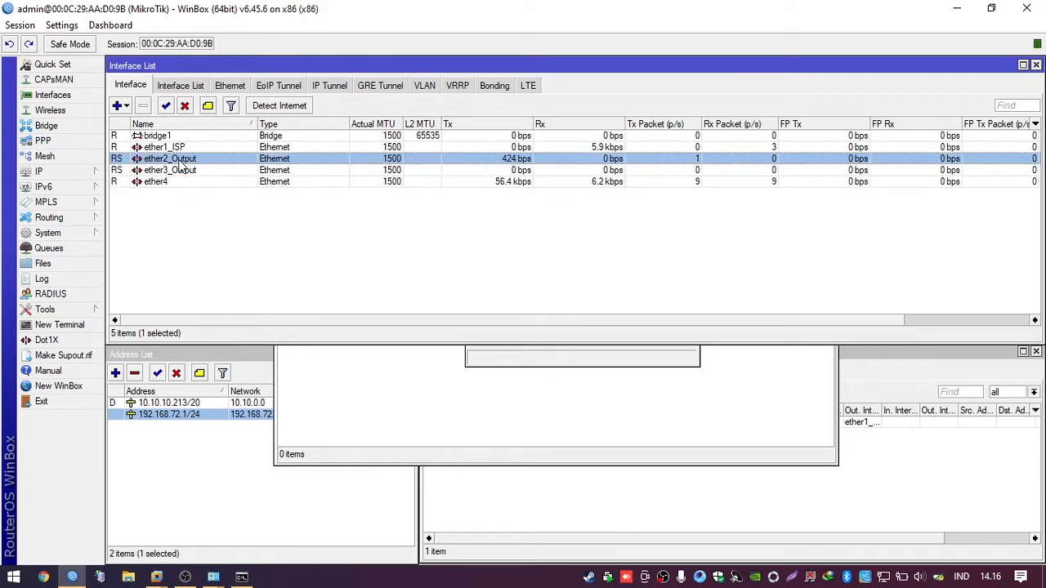
pyautogui.click(181, 148)
pyautogui.click(184, 170)
pyautogui.click(181, 159)
pyautogui.click(176, 137)
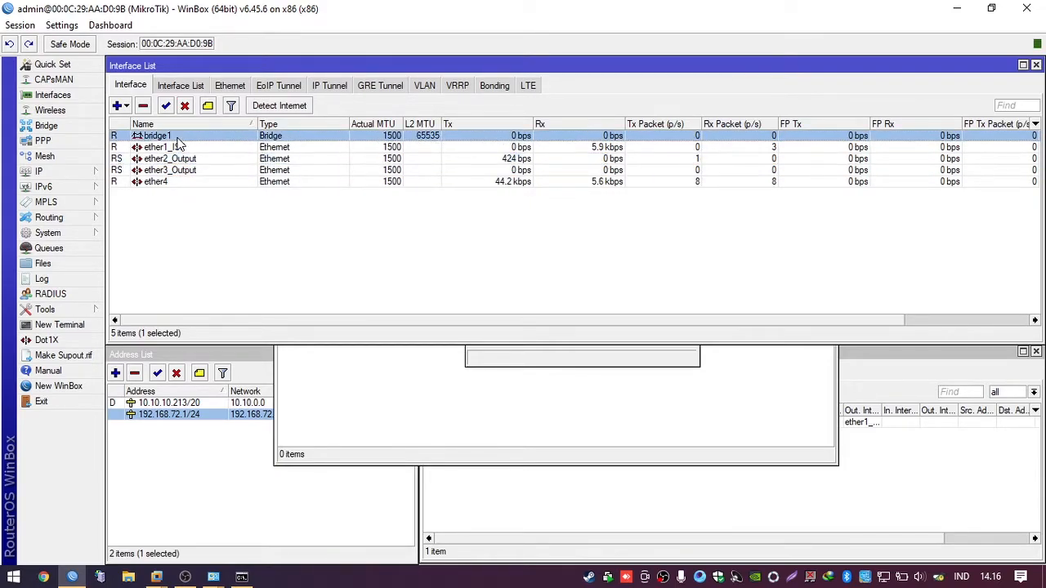
# Step: Choose bridge1 as the HotSpot Interface and continue to the local address step
pyautogui.click(538, 356)
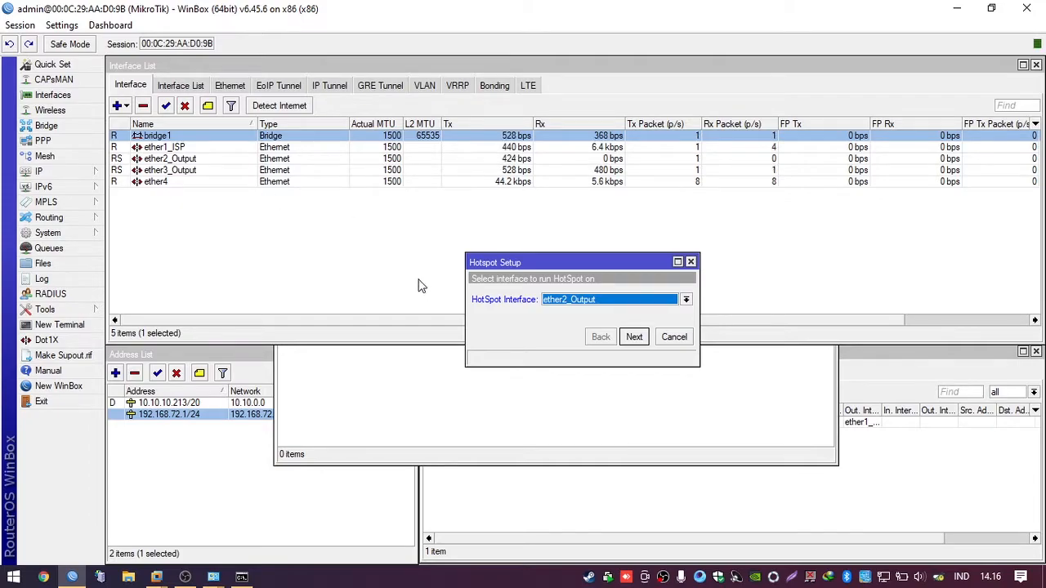
pyautogui.click(561, 301)
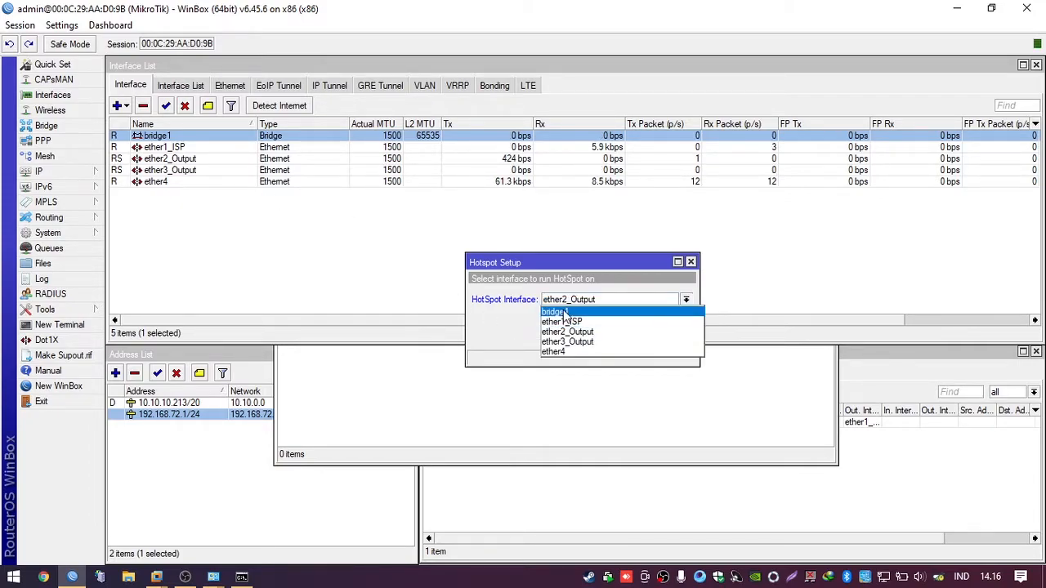
pyautogui.click(562, 312)
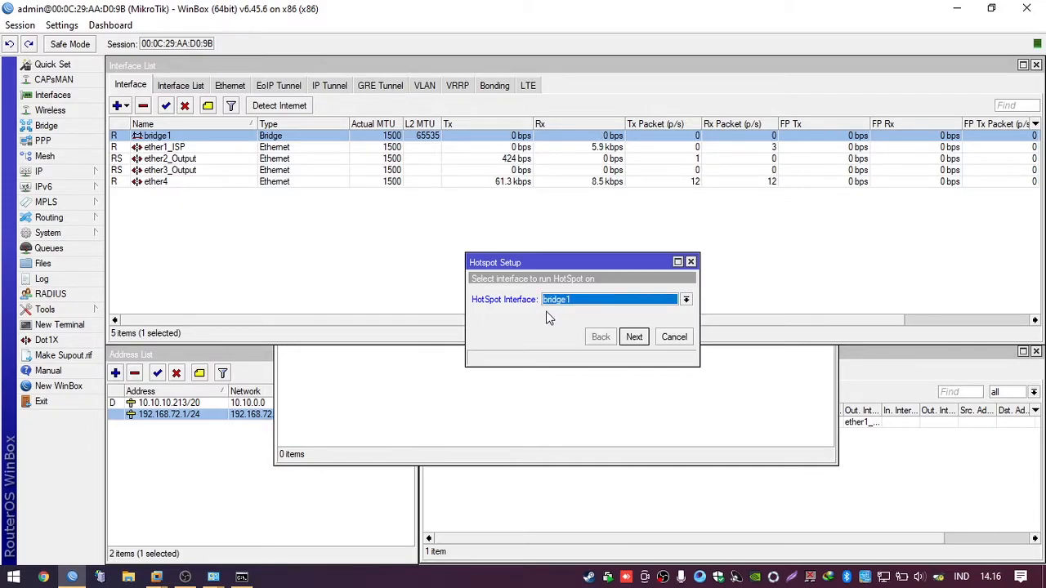
pyautogui.click(634, 336)
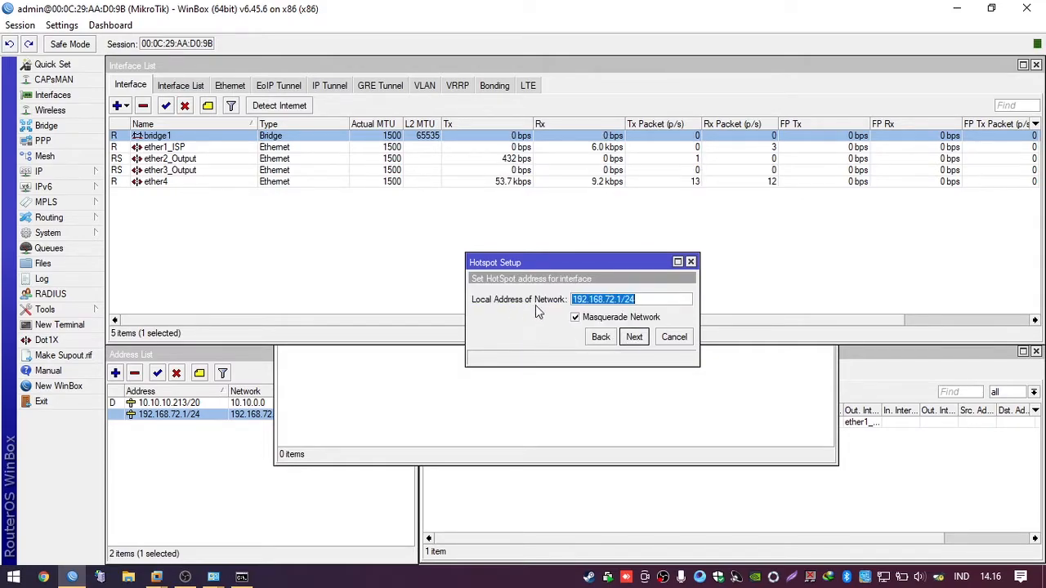
pyautogui.click(628, 301)
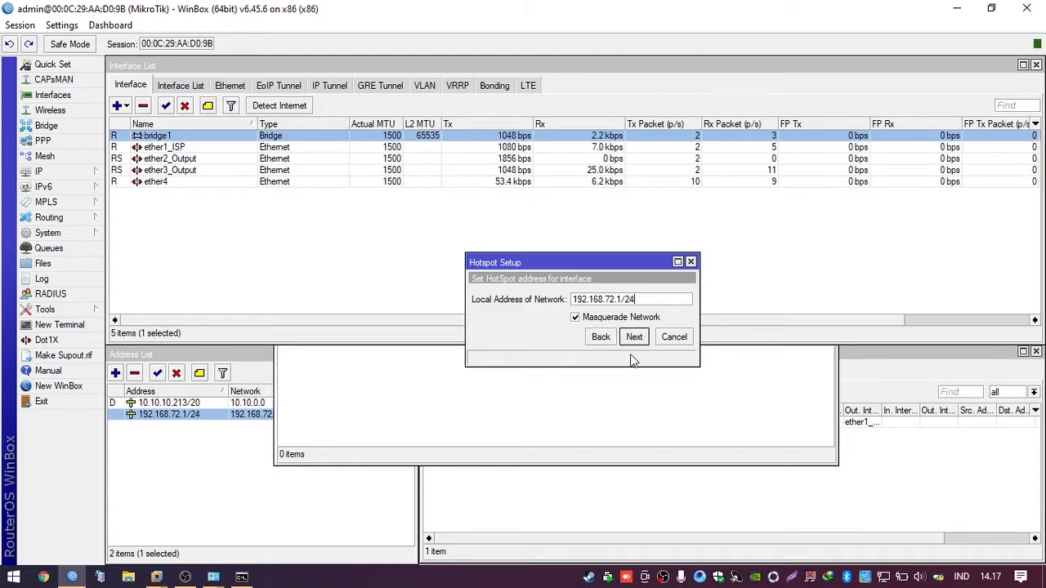
pyautogui.moveTo(636, 299); pyautogui.dragTo(569, 302)
pyautogui.click(573, 299)
pyautogui.moveTo(644, 299); pyautogui.dragTo(564, 301)
pyautogui.moveTo(644, 299); pyautogui.dragTo(564, 299)
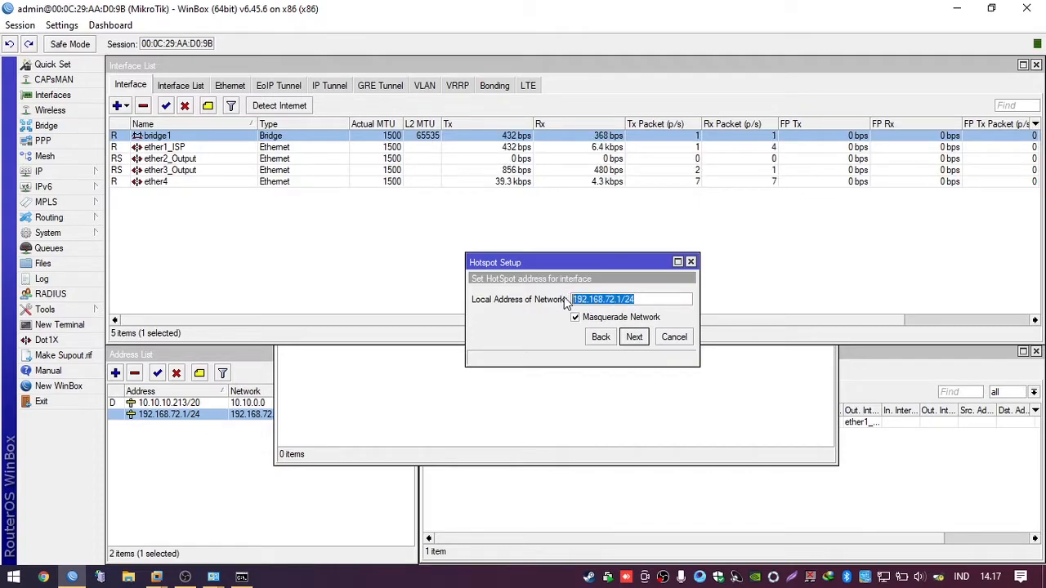
pyautogui.click(639, 299)
pyautogui.moveTo(628, 301); pyautogui.dragTo(570, 305)
pyautogui.click(651, 302)
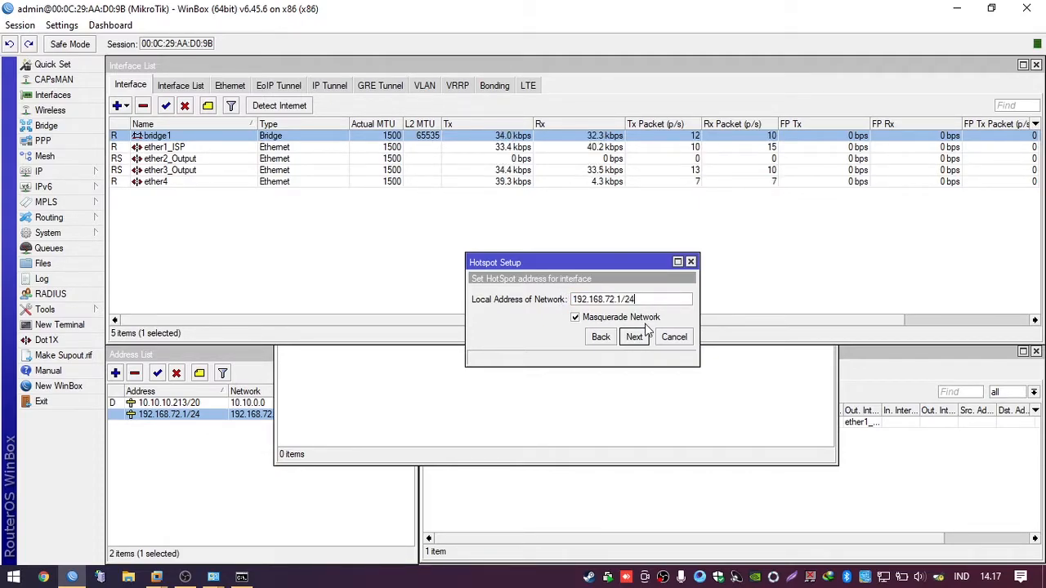
# Step: Advance the setup to the address pool step and open the DHCP Server list showing dhcp1
pyautogui.click(635, 338)
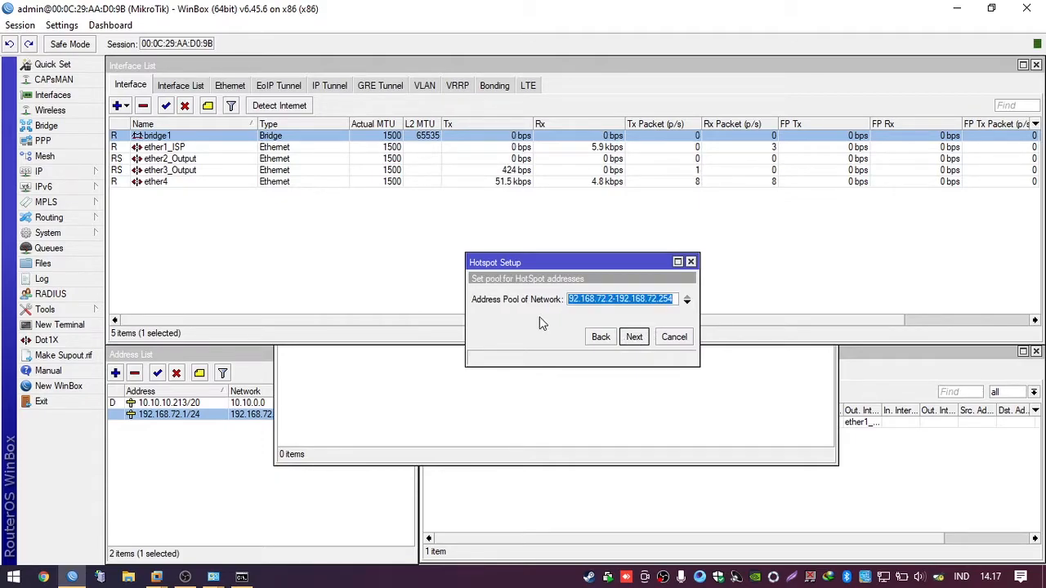
pyautogui.click(589, 303)
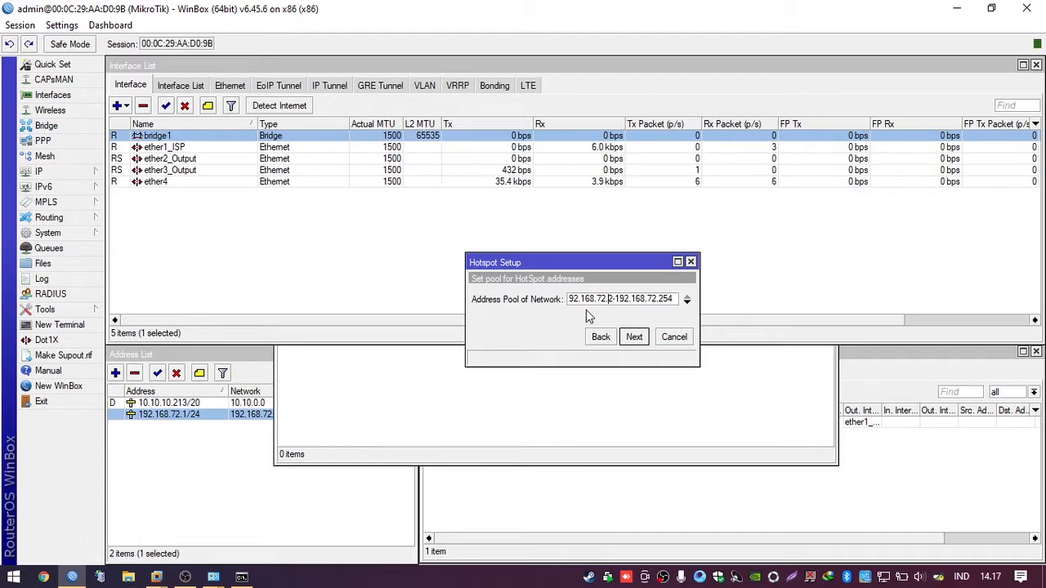
pyautogui.click(75, 175)
pyautogui.click(146, 250)
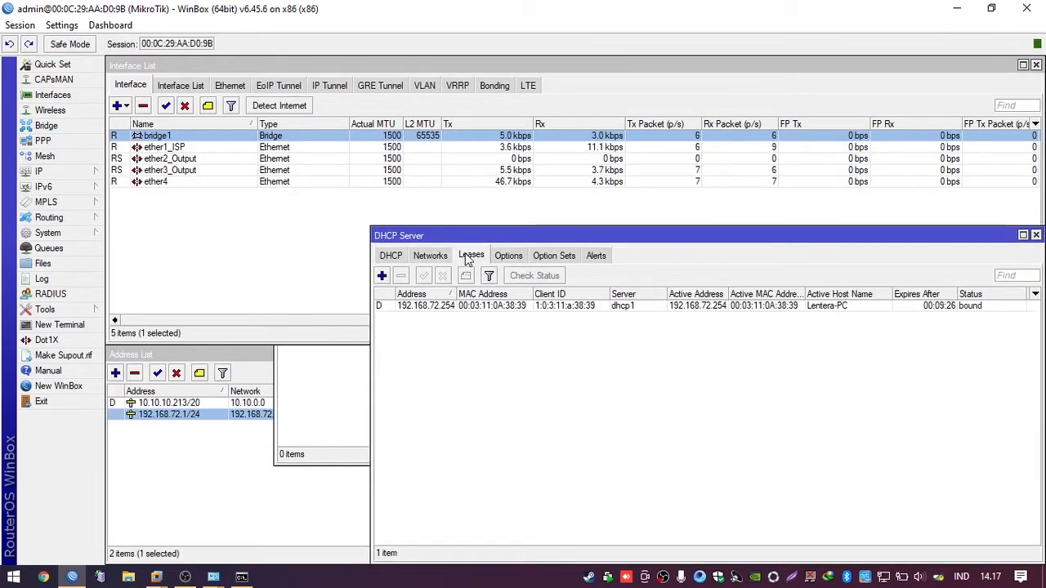
pyautogui.moveTo(474, 240); pyautogui.dragTo(397, 415)
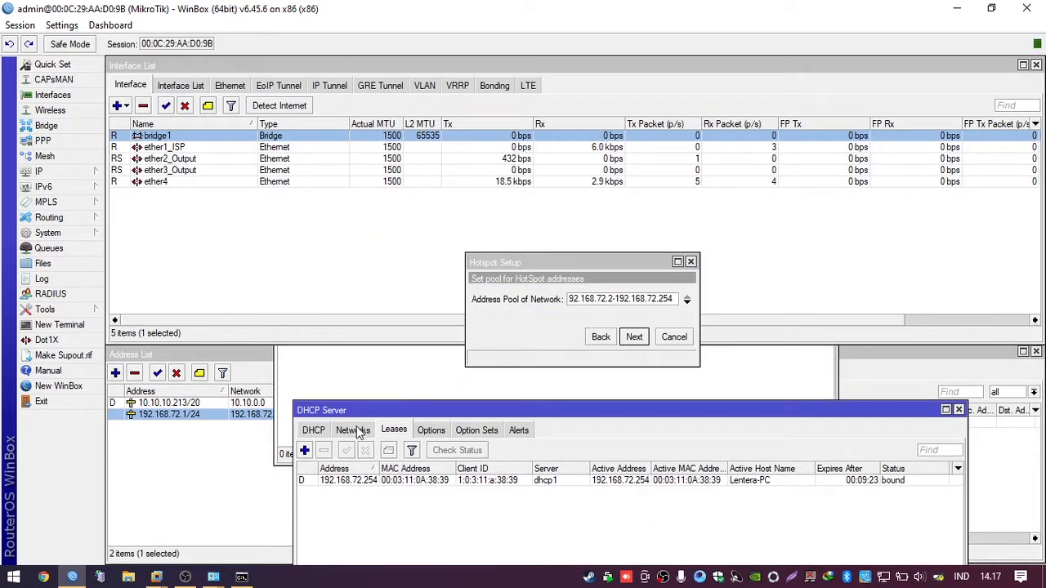
pyautogui.click(314, 430)
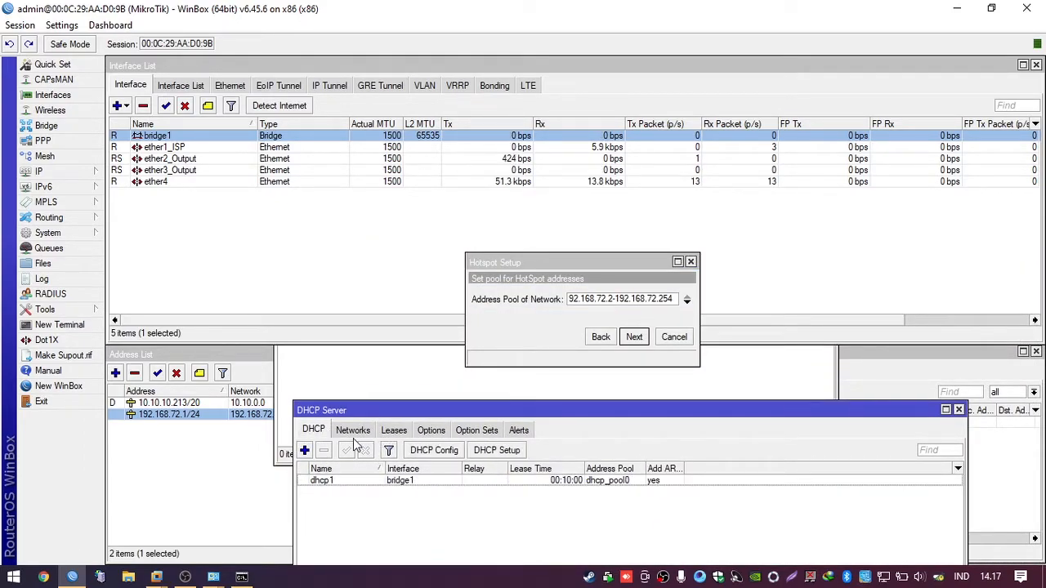
# Step: Inspect the 192.168.72.0/24 DHCP network settings and close them unchanged
pyautogui.click(354, 431)
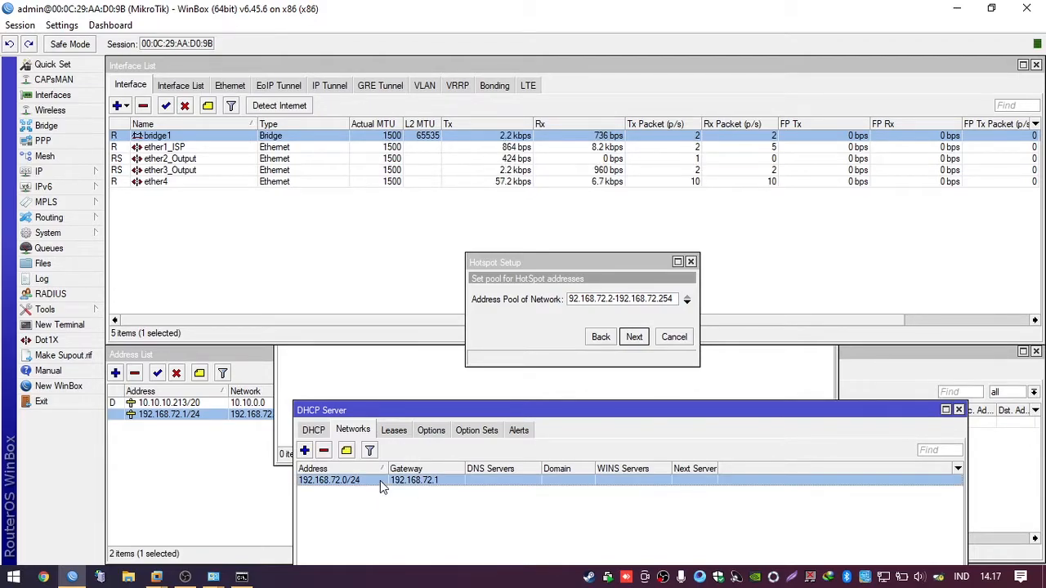
pyautogui.doubleClick(380, 481)
pyautogui.moveTo(582, 192); pyautogui.dragTo(485, 298)
pyautogui.click(543, 338)
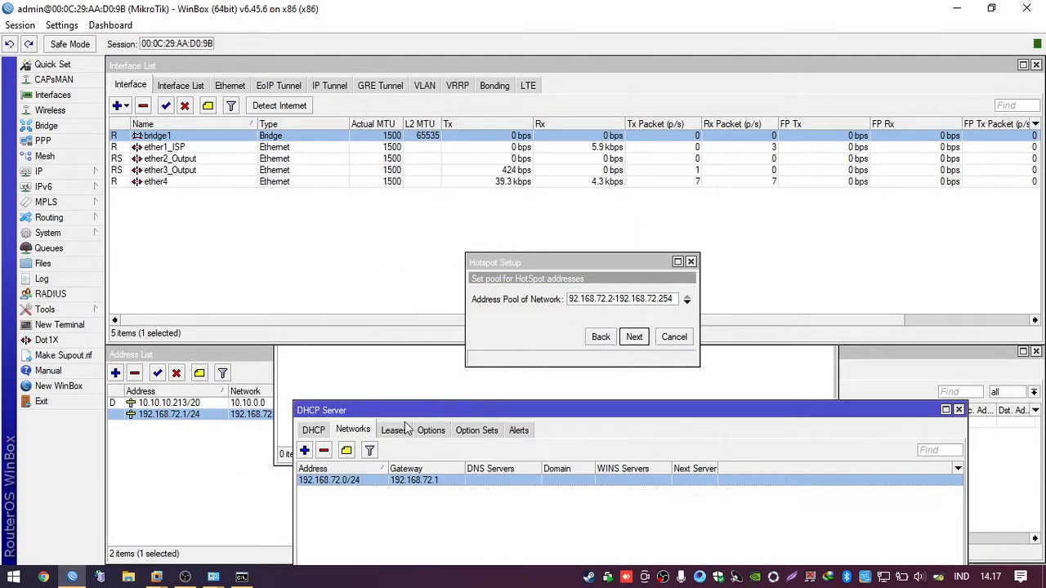
# Step: Review dhcp1's General, Queues and Script settings, then close them without changes
pyautogui.click(324, 431)
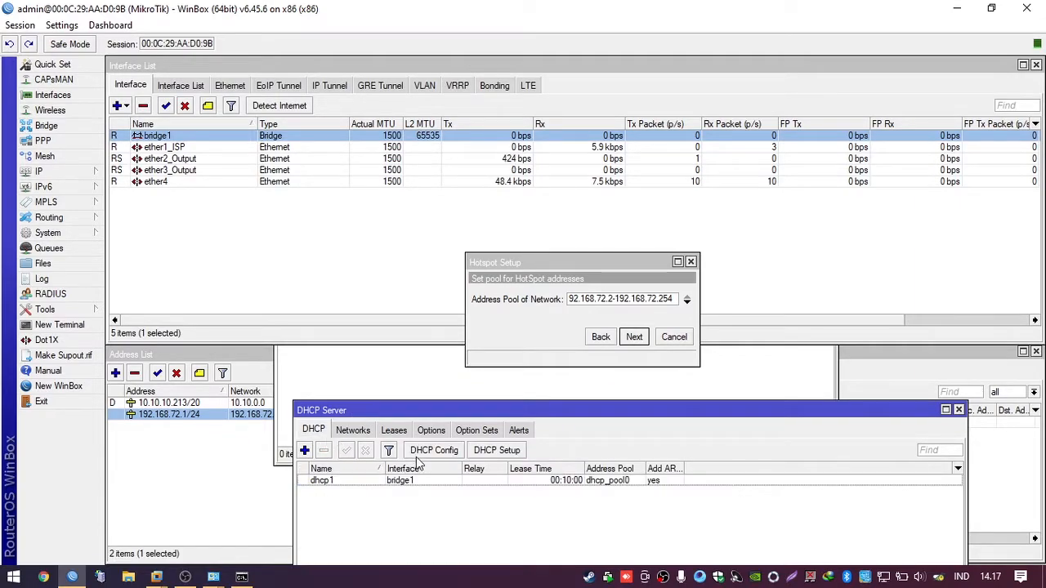
pyautogui.doubleClick(432, 480)
pyautogui.click(602, 150)
pyautogui.click(637, 149)
pyautogui.click(564, 149)
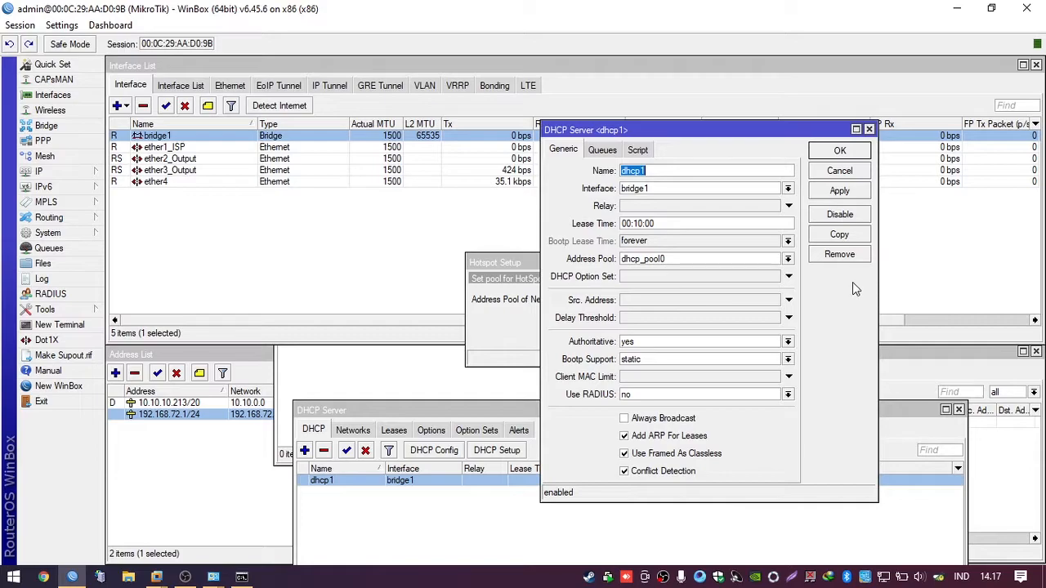
pyautogui.click(856, 175)
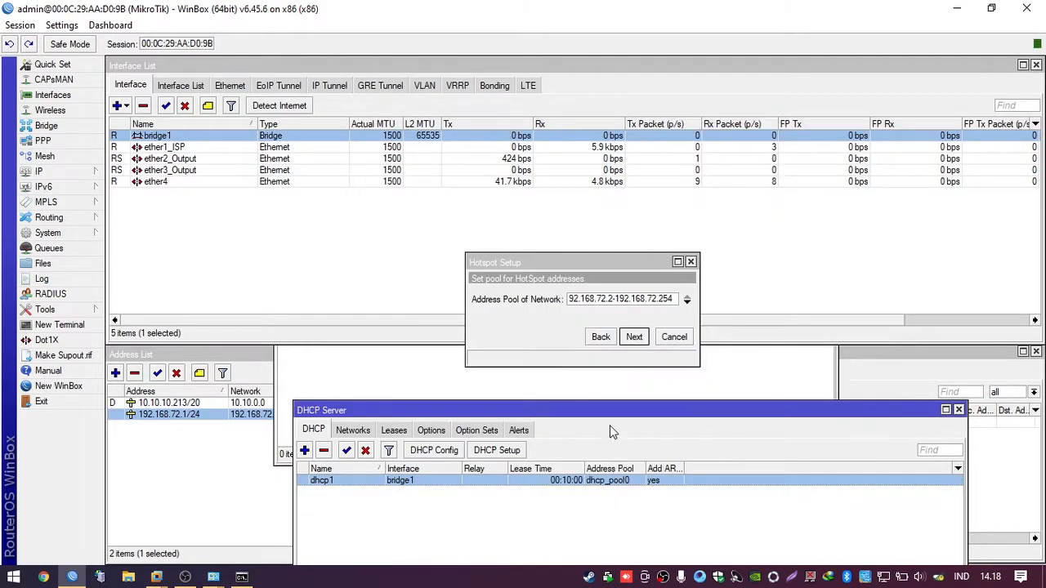
pyautogui.moveTo(909, 413); pyautogui.dragTo(917, 415)
# Step: Close the DHCP window and accept the 192.168.72.2-192.168.72.254 address pool
pyautogui.click(965, 410)
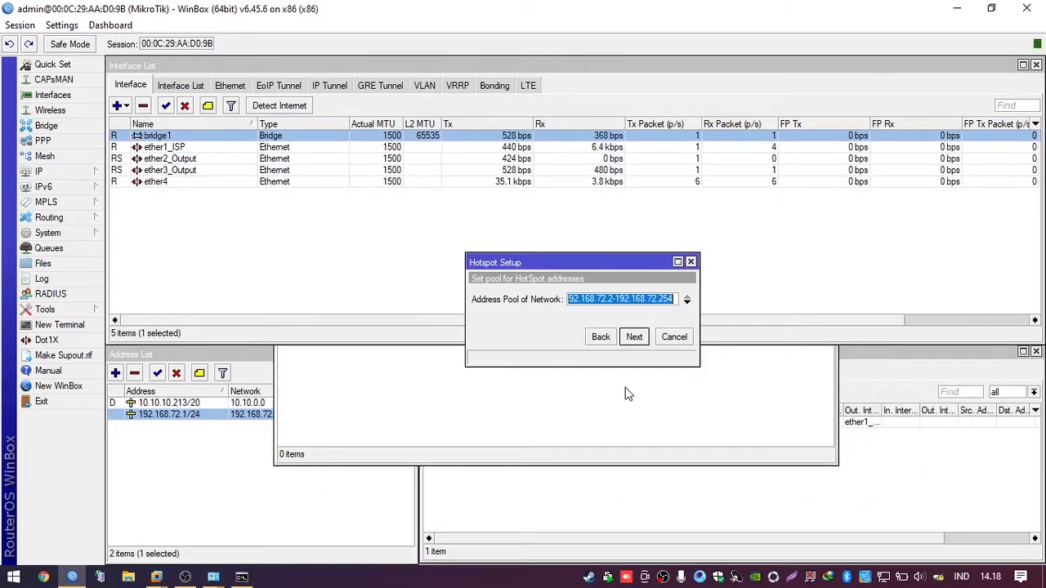
pyautogui.click(647, 300)
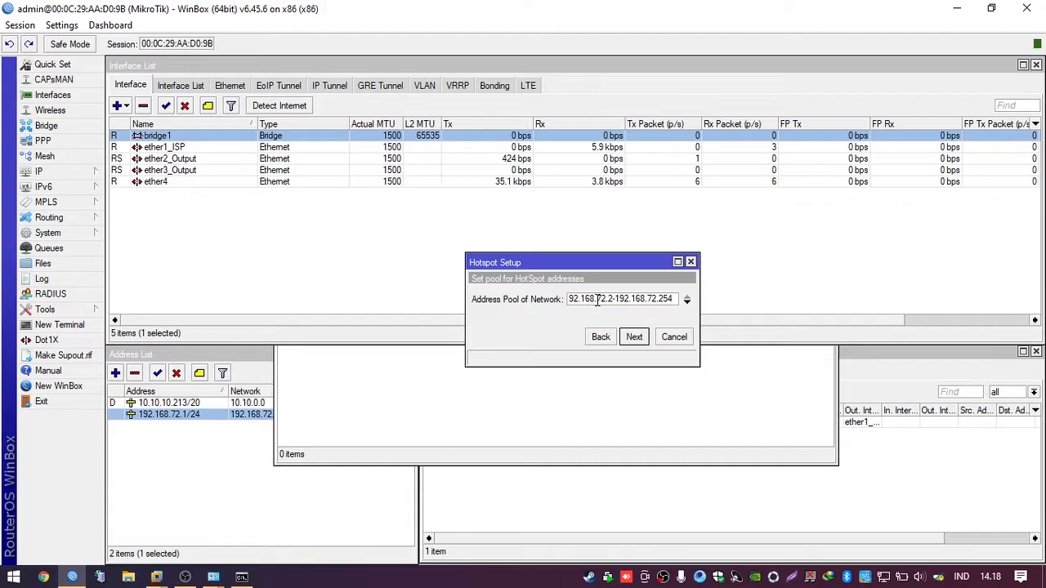
pyautogui.click(662, 299)
pyautogui.moveTo(605, 300); pyautogui.dragTo(614, 300)
pyautogui.click(665, 301)
pyautogui.click(635, 337)
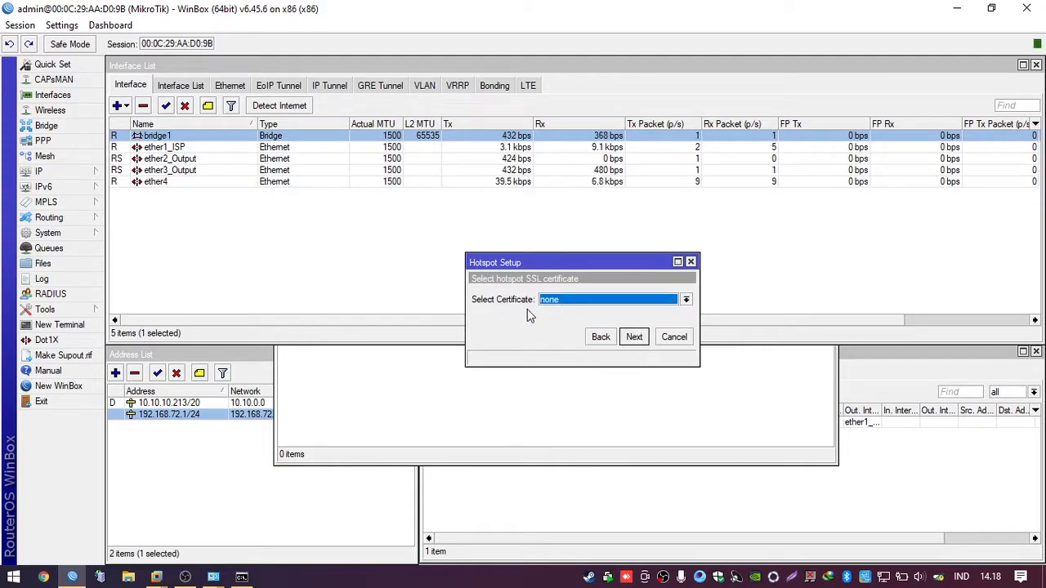
# Step: Set the SSL certificate to none and continue
pyautogui.click(567, 302)
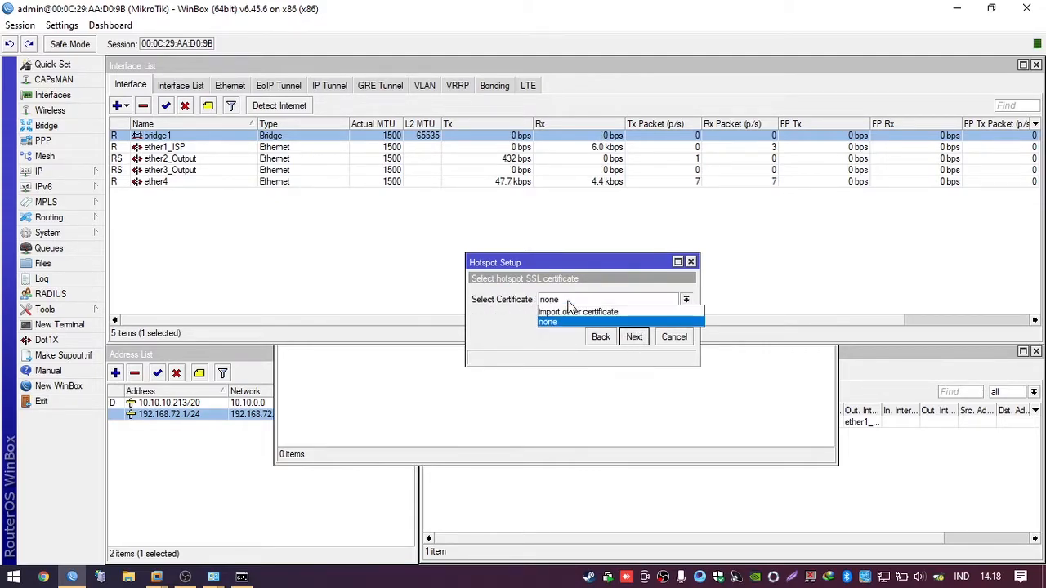
pyautogui.click(595, 321)
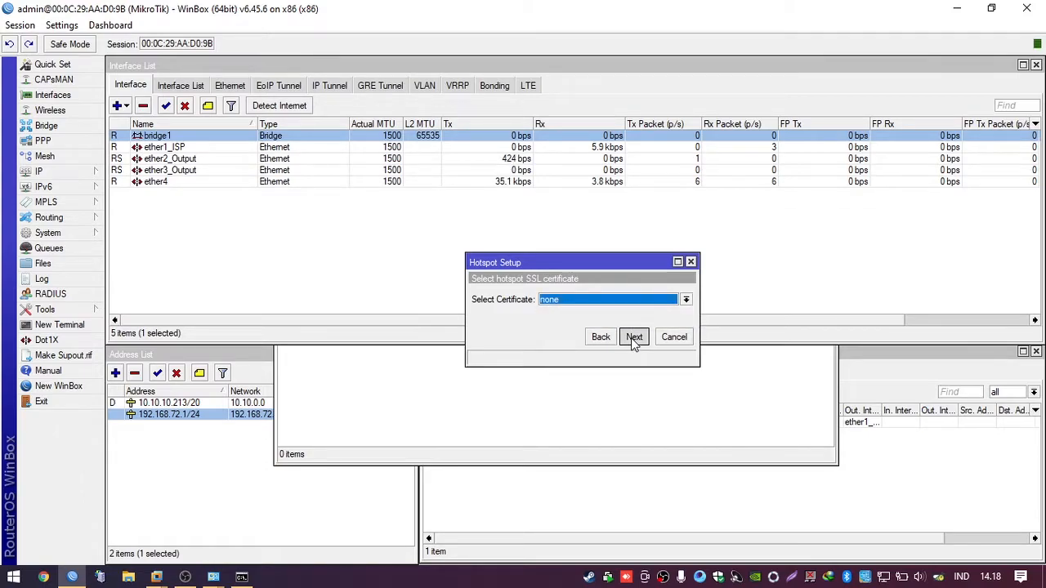
pyautogui.click(634, 338)
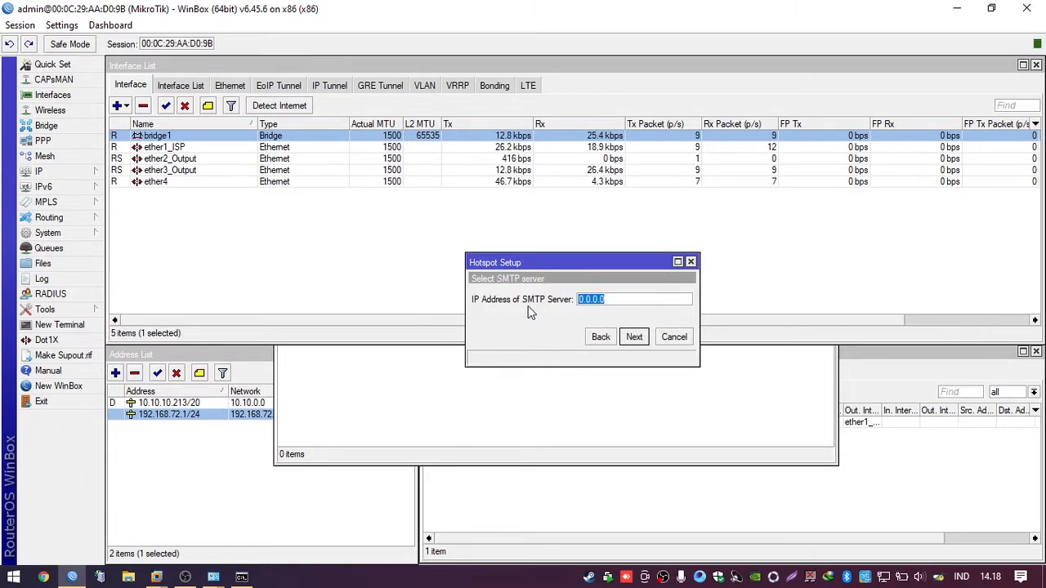
# Step: Skip the SMTP server and check the DNS fields show 8.8.8.8 and 8.8.4.4
pyautogui.click(634, 338)
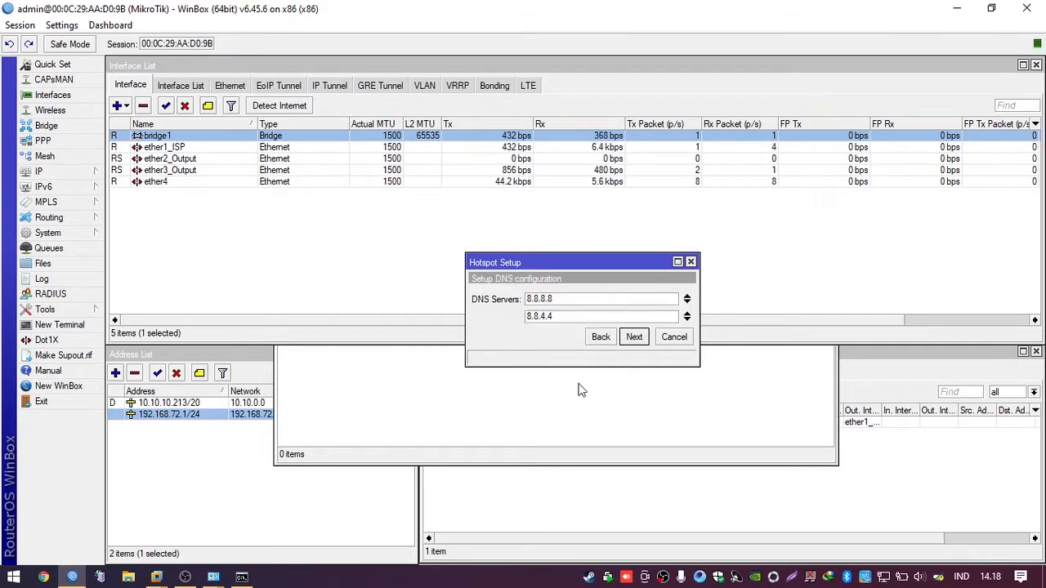
pyautogui.moveTo(558, 298); pyautogui.dragTo(515, 302)
pyautogui.click(571, 317)
pyautogui.moveTo(581, 317); pyautogui.dragTo(514, 311)
pyautogui.click(553, 297)
pyautogui.moveTo(572, 296); pyautogui.dragTo(484, 291)
pyautogui.click(550, 312)
pyautogui.click(575, 300)
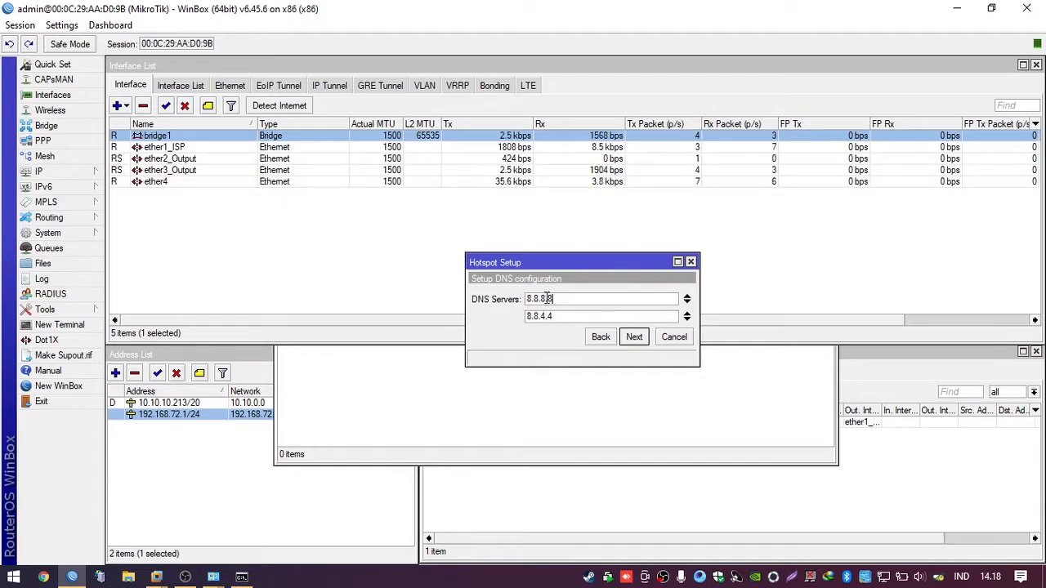
# Step: Compare against the router's IP > DNS settings and close them with OK
pyautogui.click(82, 172)
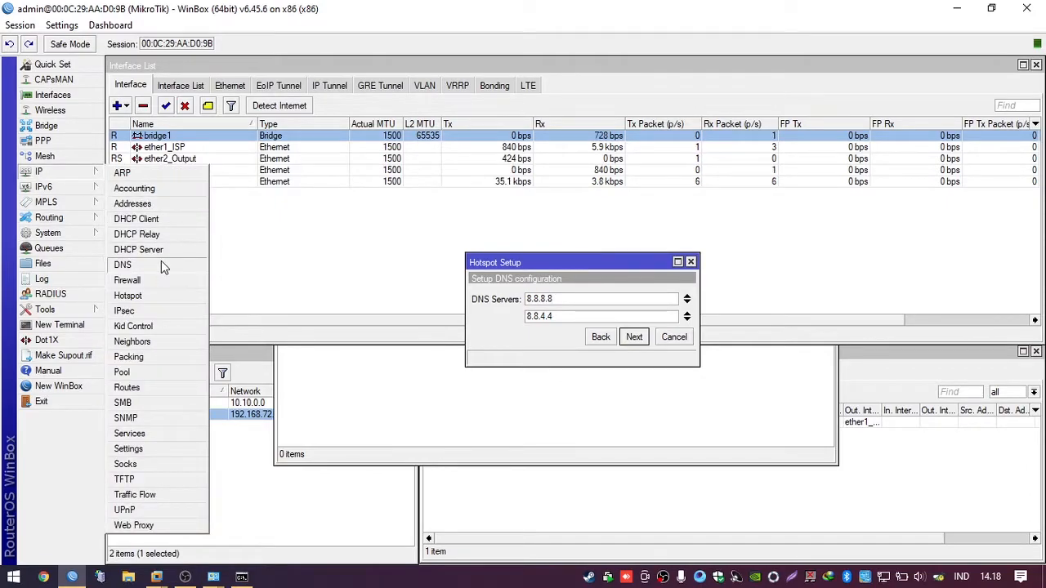
pyautogui.click(161, 263)
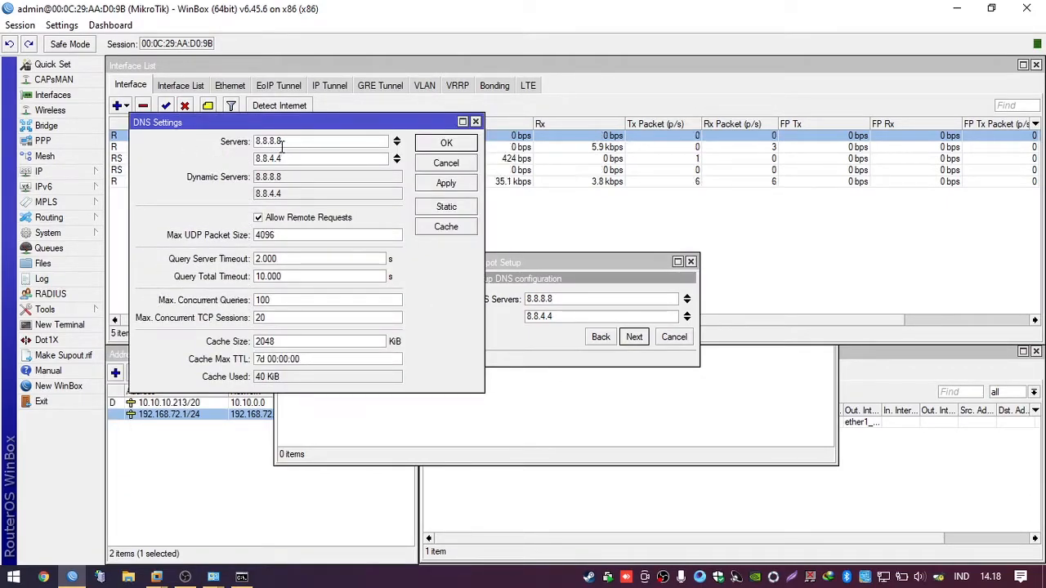
pyautogui.moveTo(521, 260); pyautogui.dragTo(616, 231)
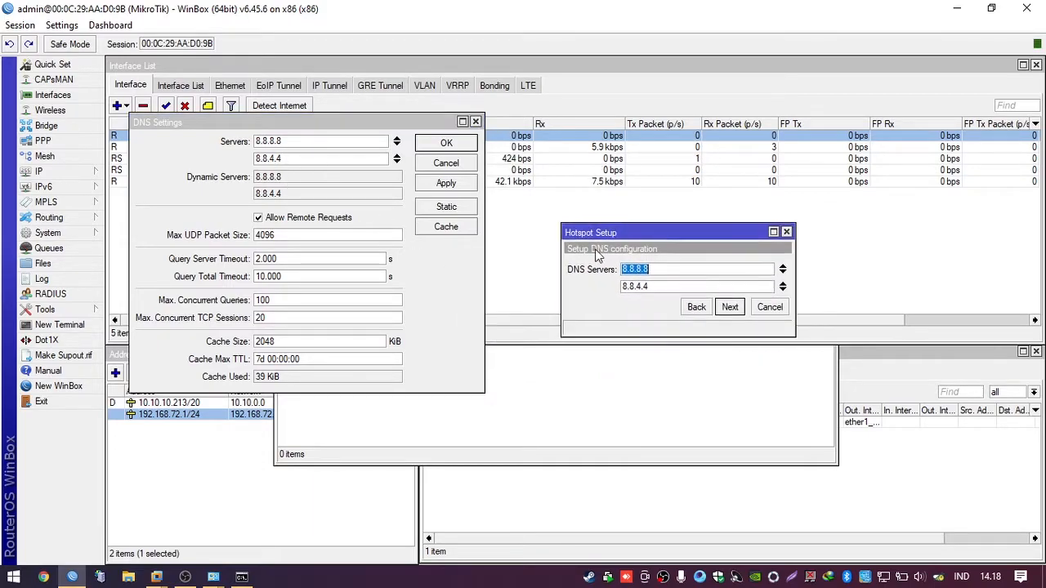
pyautogui.click(445, 144)
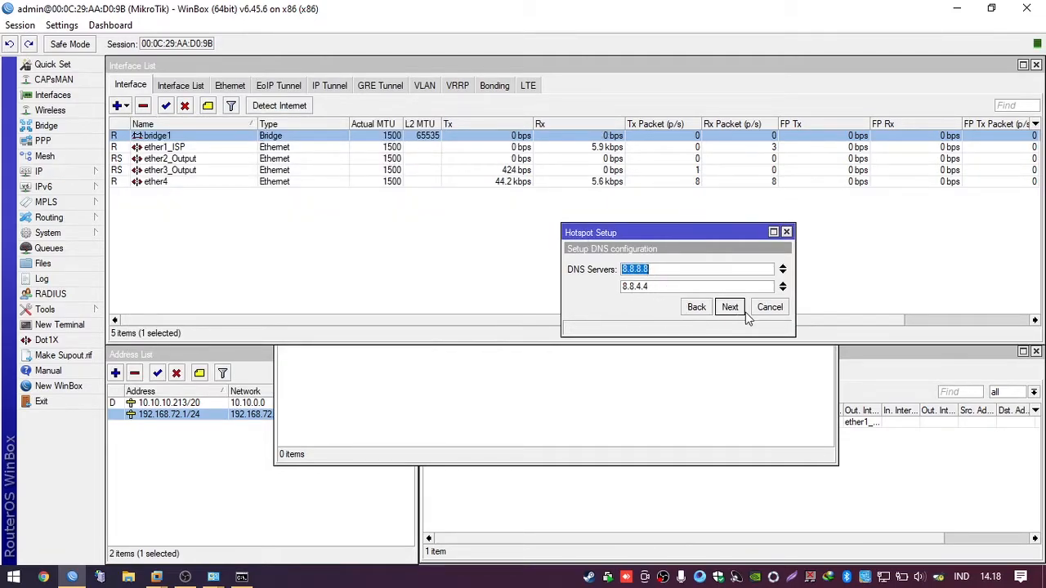
# Step: Accept the DNS servers and set the hotspot DNS name to 'arhotspot.'
pyautogui.click(730, 307)
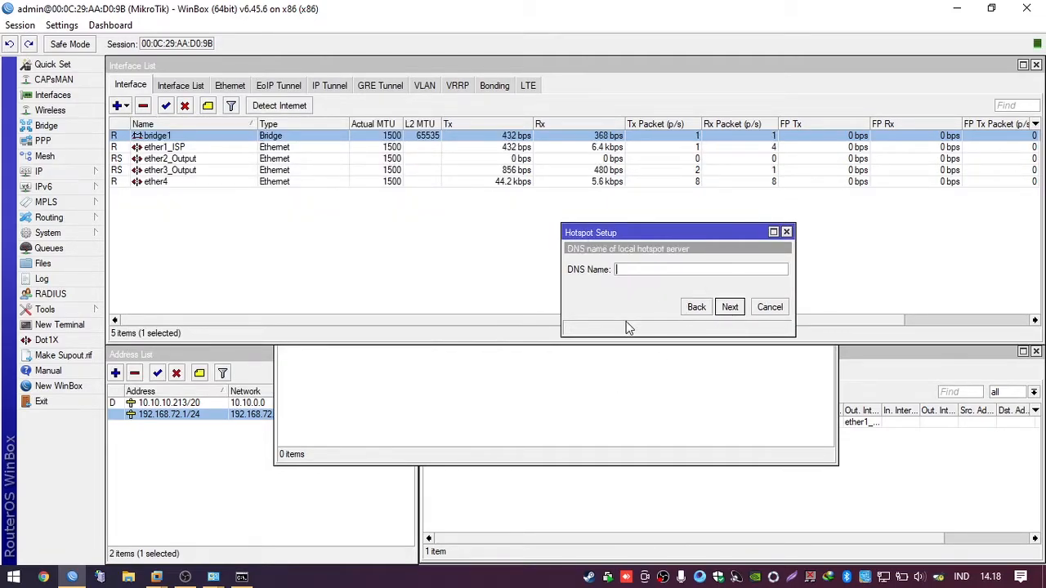
pyautogui.click(635, 271)
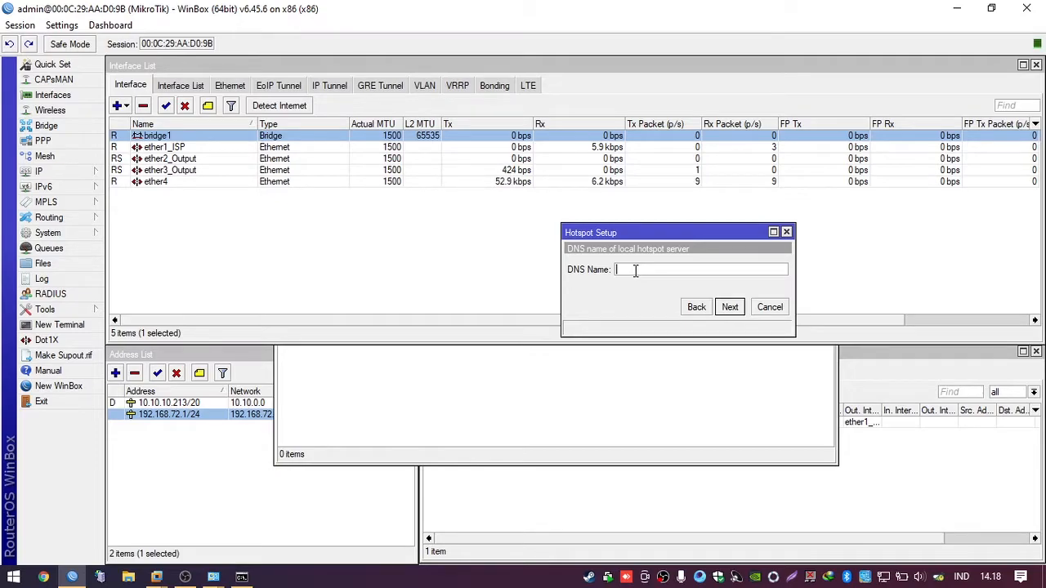
pyautogui.write('arhotspot.net')
# Step: Create the local hotspot user with the suggested name and a password, finishing the setup
pyautogui.click(729, 307)
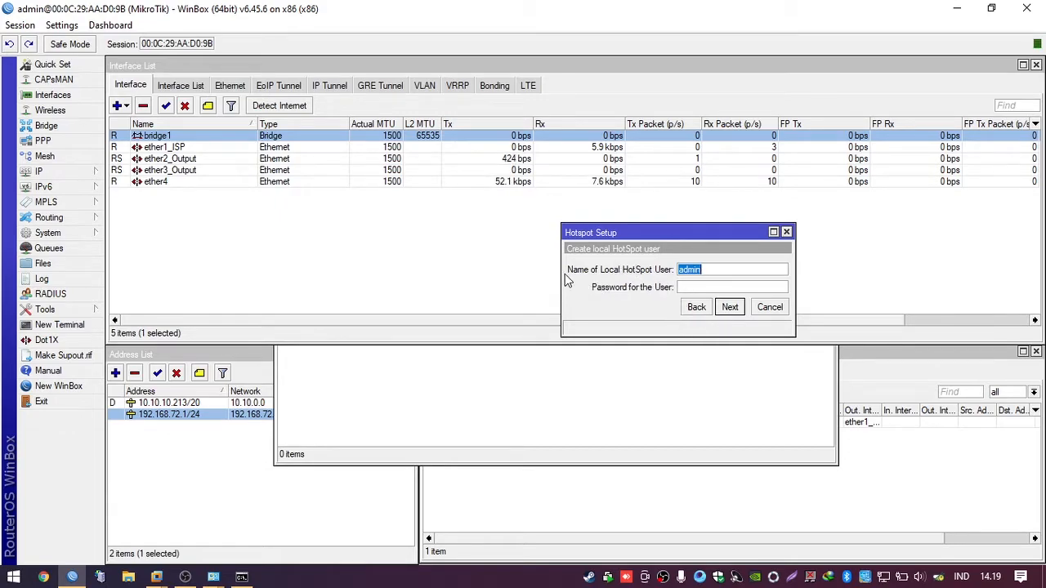
pyautogui.click(713, 274)
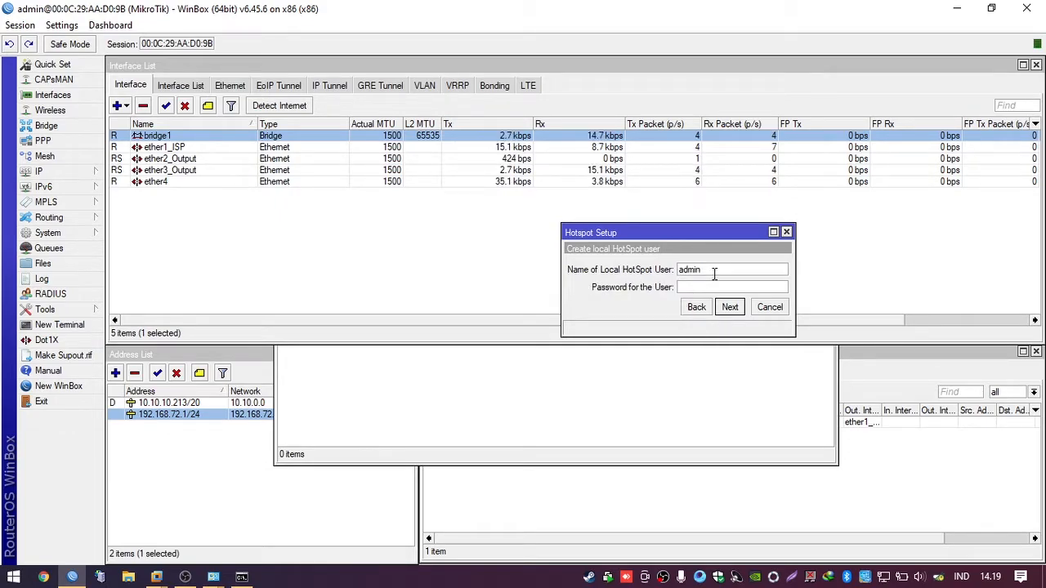
pyautogui.write('admin')
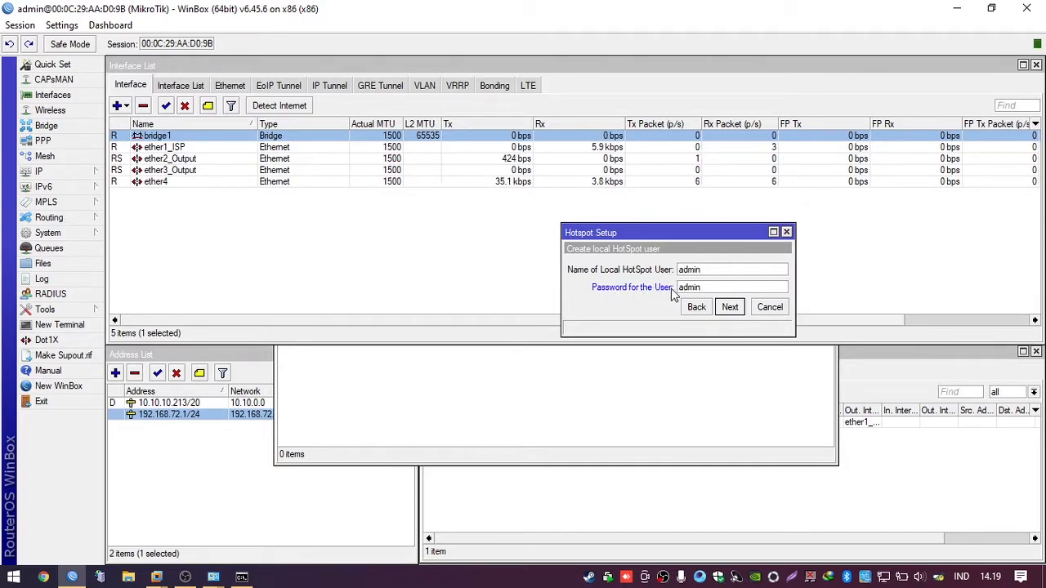
pyautogui.click(730, 308)
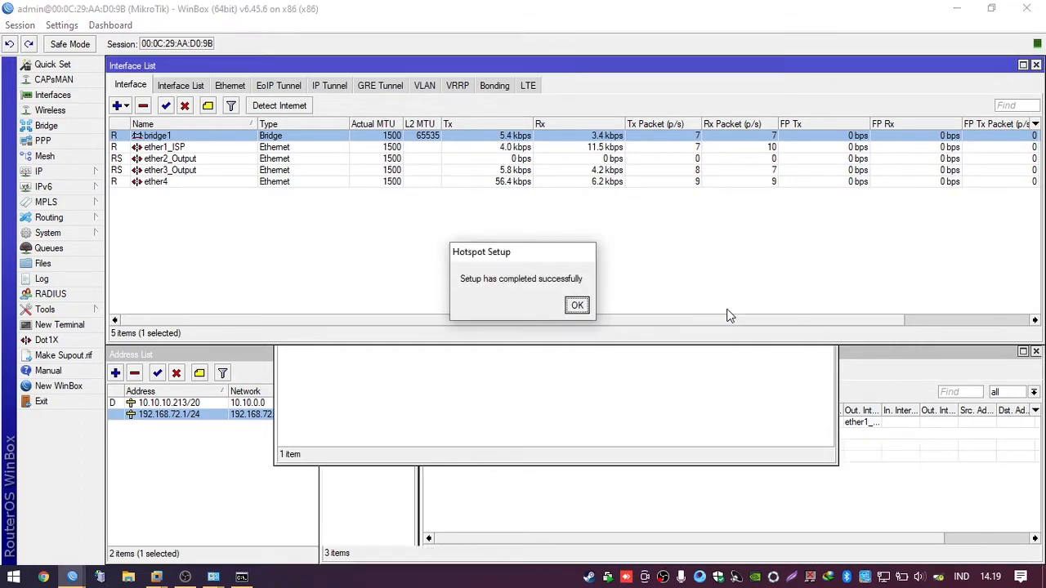
# Step: Change hotspot1's Addresses Per MAC from 2 to 1, then list the server profiles
pyautogui.click(578, 307)
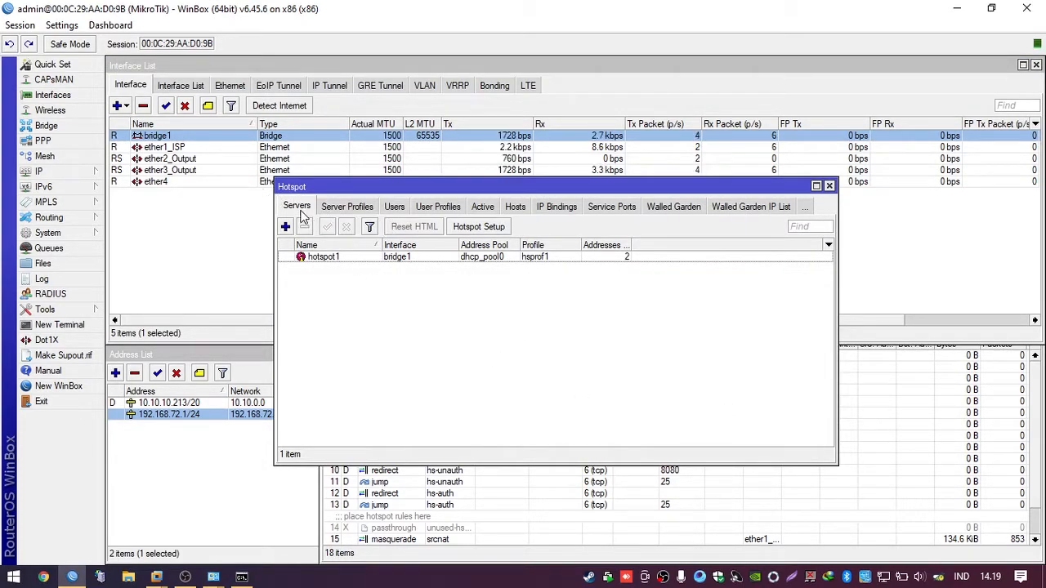
pyautogui.moveTo(331, 194); pyautogui.dragTo(357, 167)
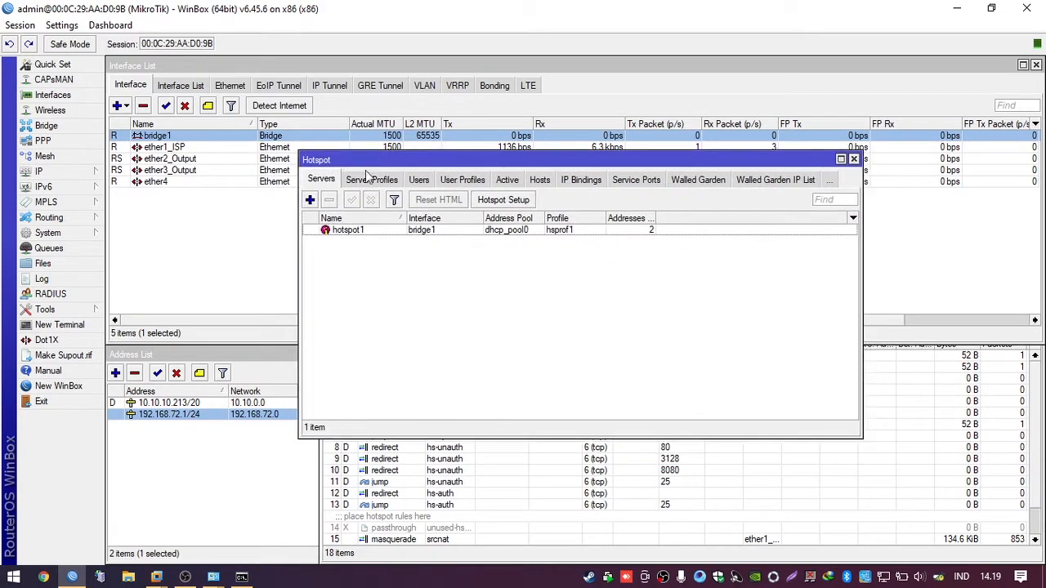
pyautogui.doubleClick(438, 233)
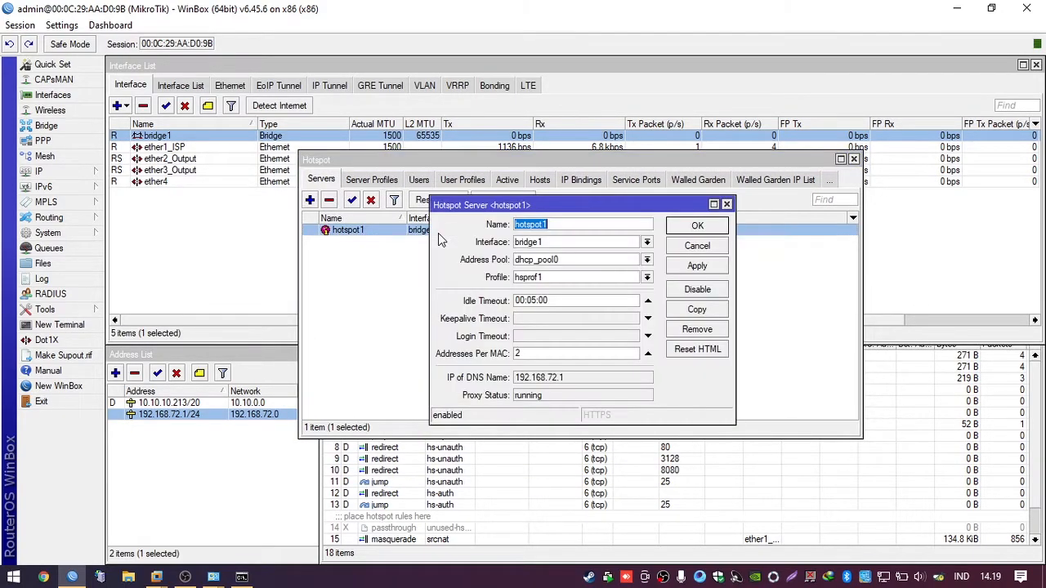
pyautogui.click(522, 353)
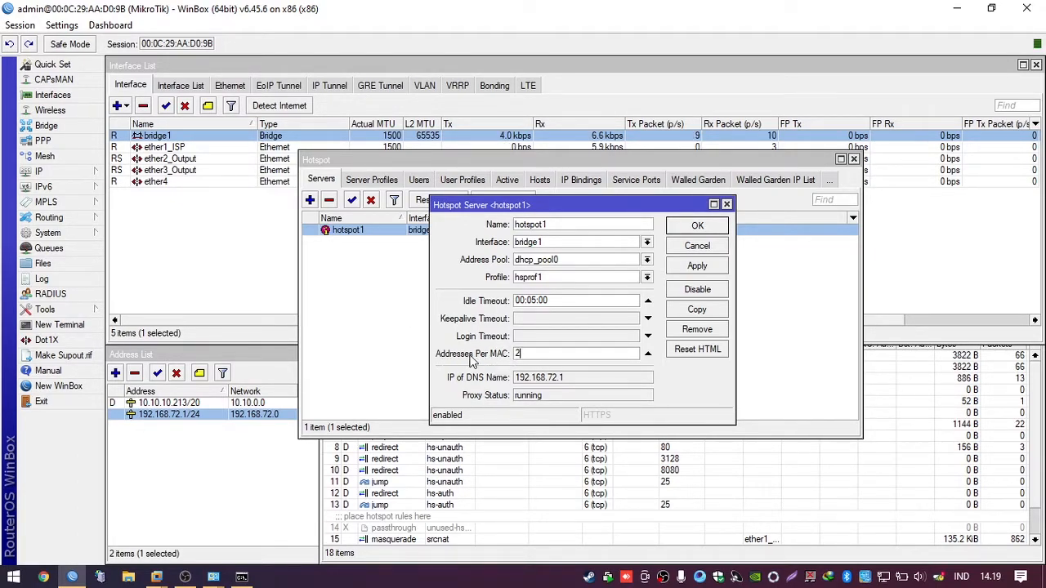
pyautogui.moveTo(525, 353); pyautogui.dragTo(485, 355)
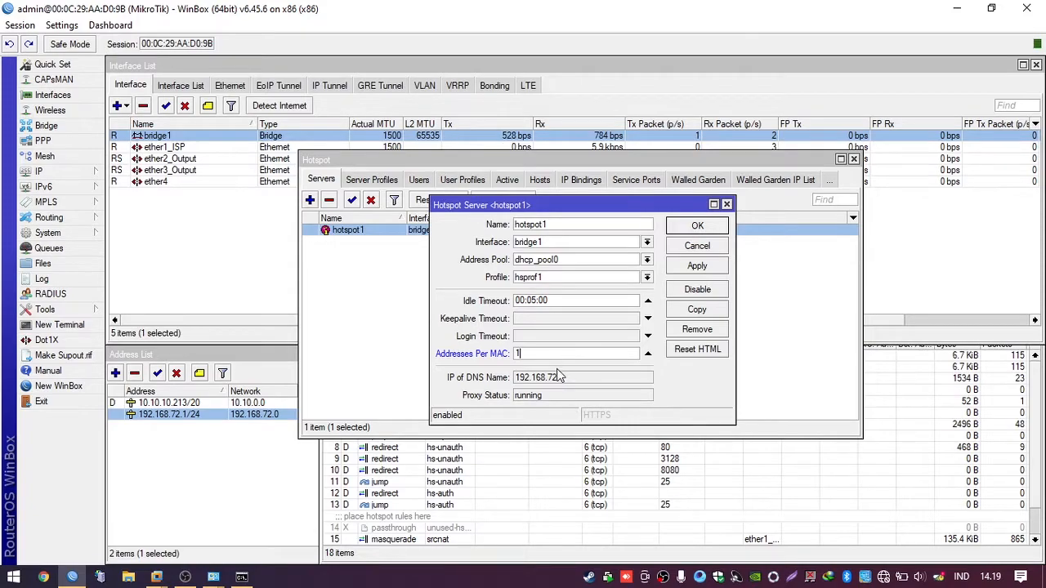
pyautogui.click(693, 268)
pyautogui.click(695, 247)
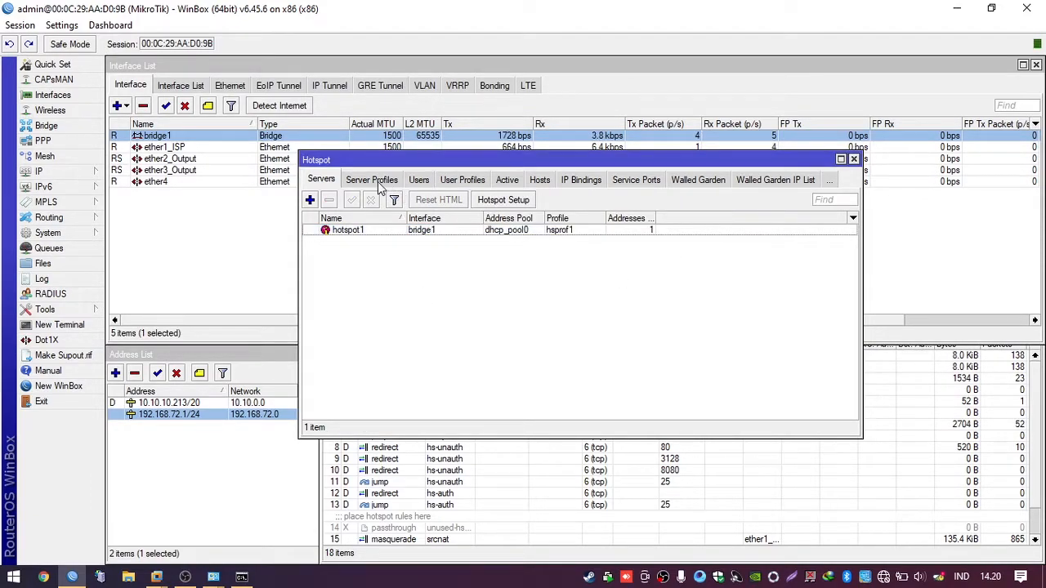
pyautogui.click(387, 185)
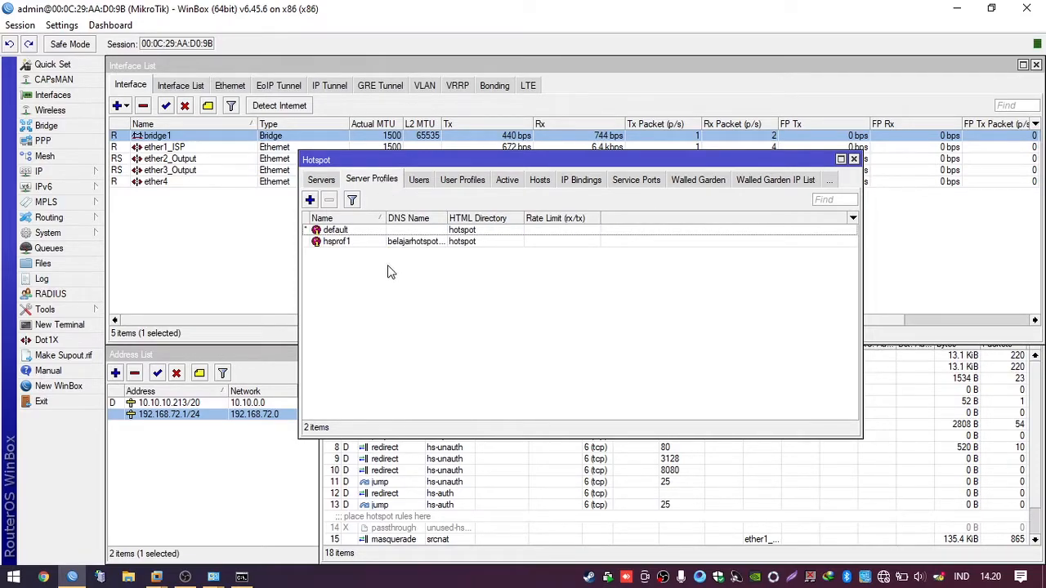
# Step: Open the hsprof1 server profile's Login settings
pyautogui.click(405, 241)
pyautogui.moveTo(448, 218); pyautogui.dragTo(485, 219)
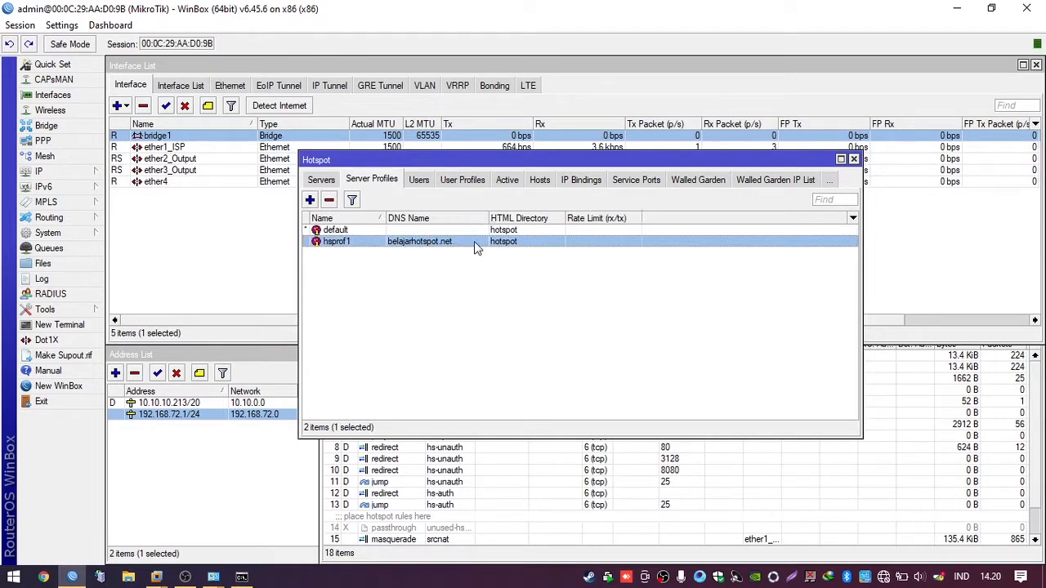
pyautogui.click(439, 258)
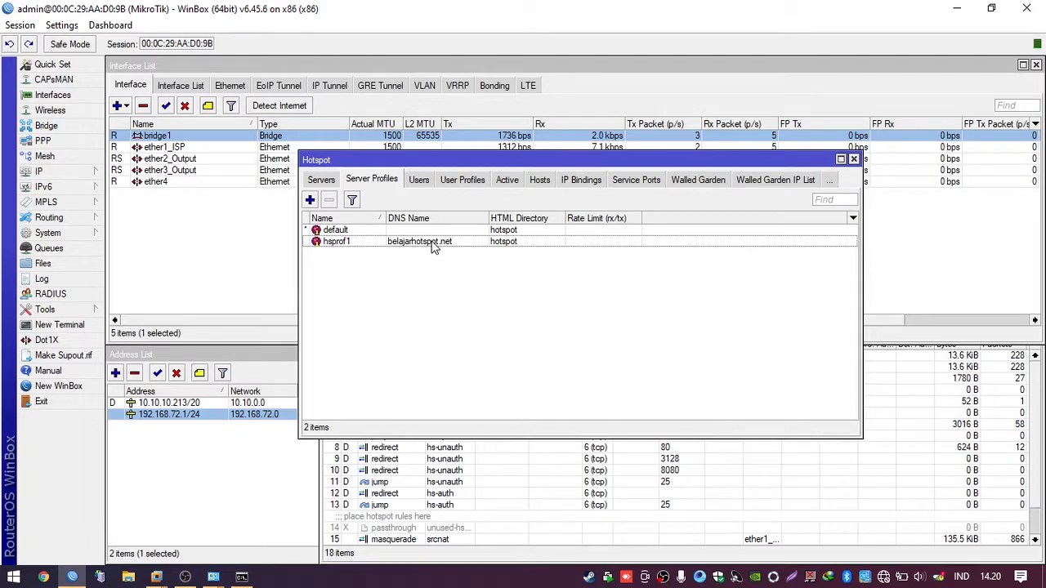
pyautogui.doubleClick(433, 245)
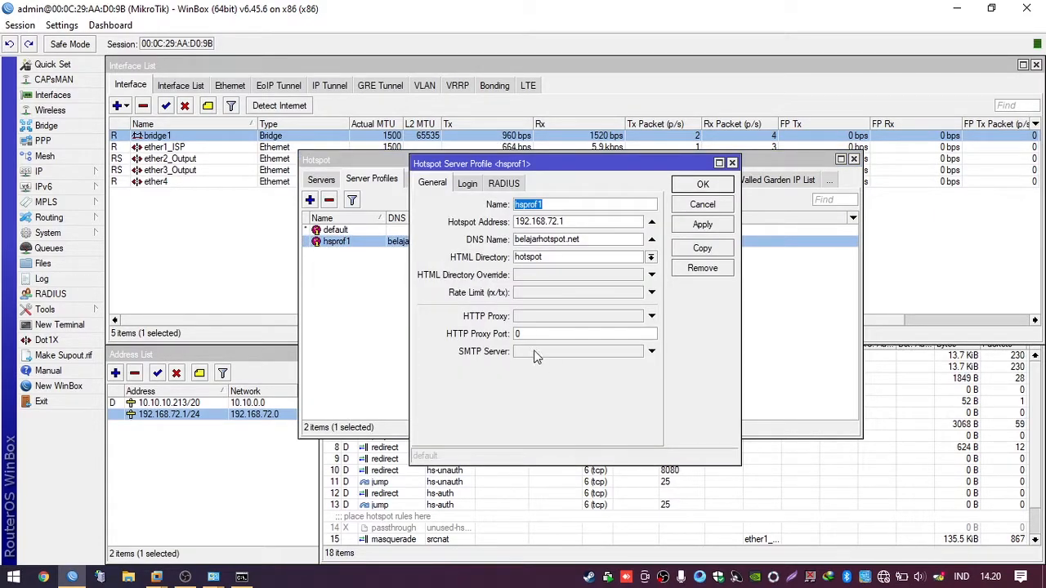
pyautogui.click(465, 186)
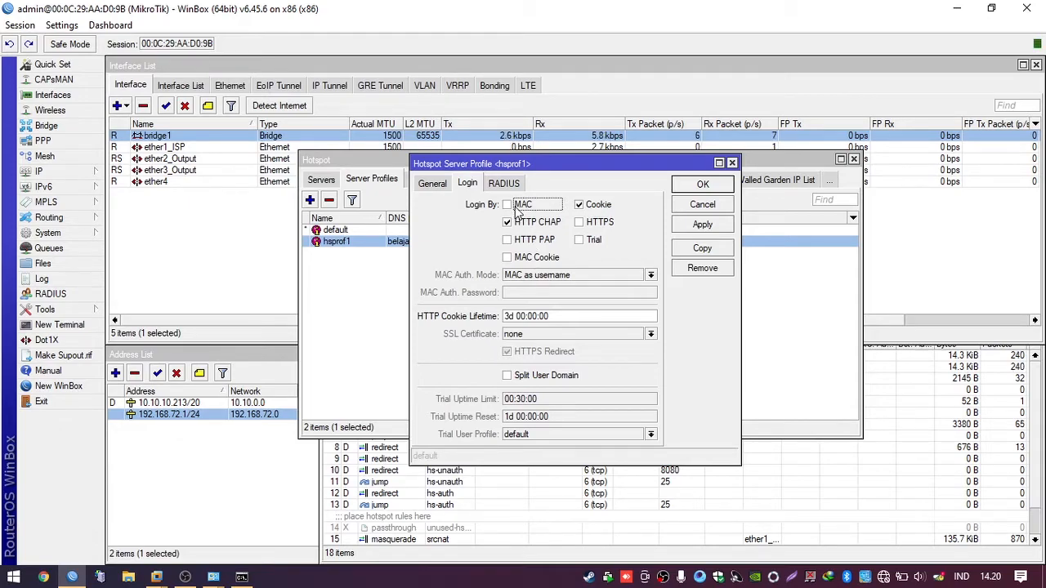
pyautogui.click(440, 187)
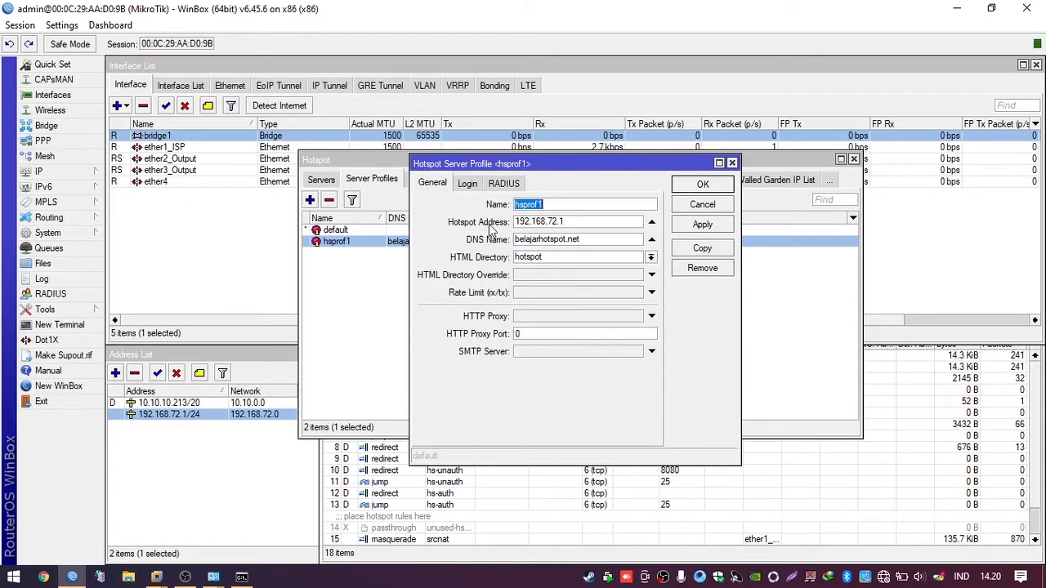
pyautogui.click(466, 186)
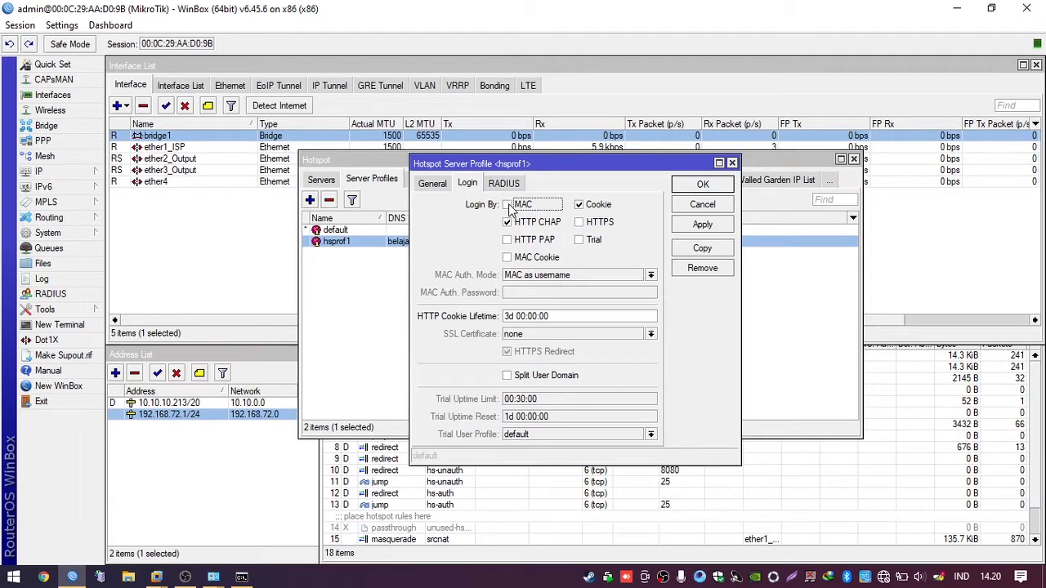
# Step: Enable MAC, HTTP PAP, MAC Cookie and HTTPS login, disable Cookie, and save hsprof1
pyautogui.click(508, 205)
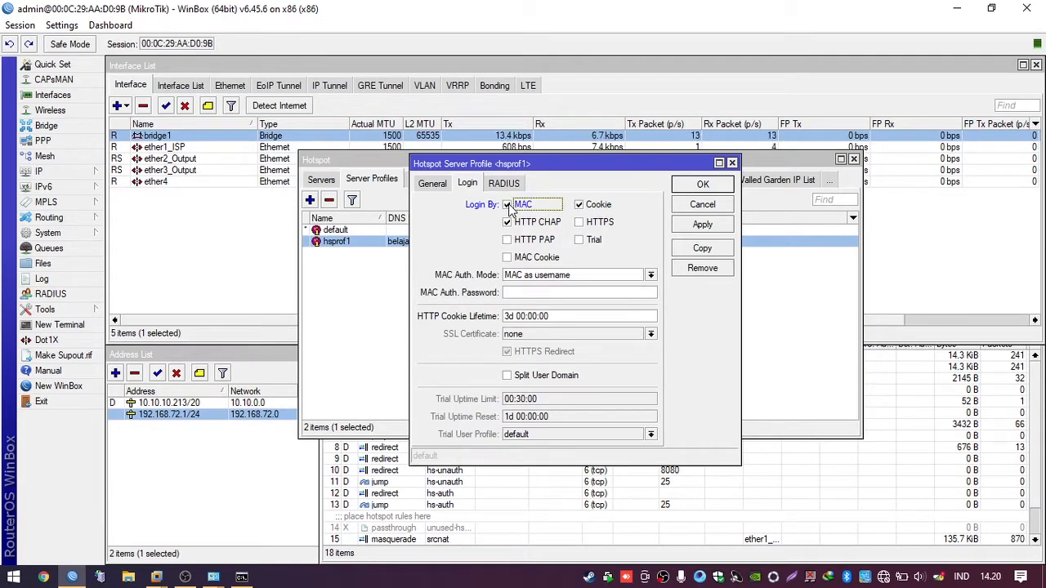
pyautogui.click(507, 240)
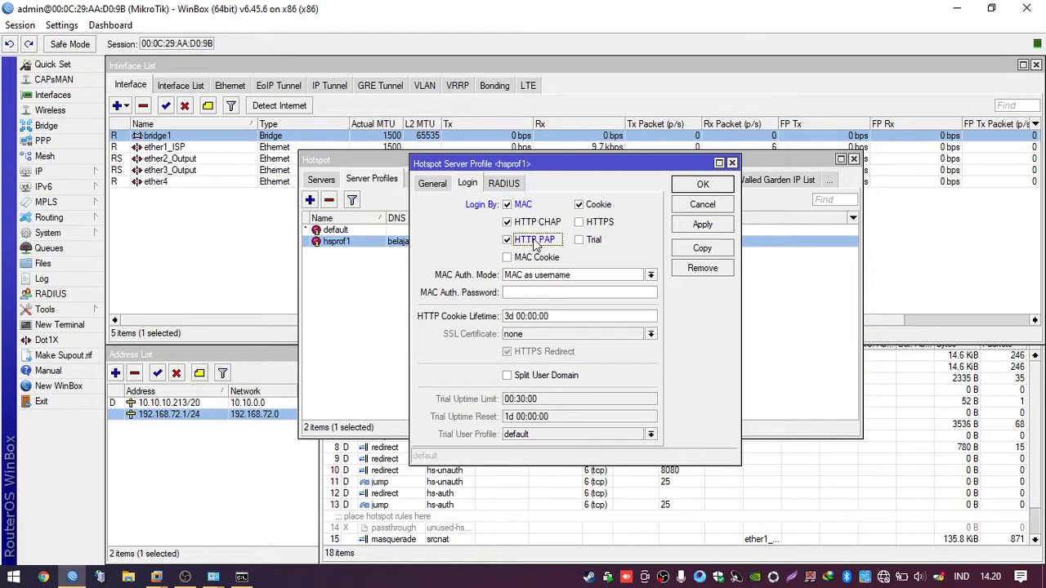
pyautogui.click(508, 257)
pyautogui.click(580, 223)
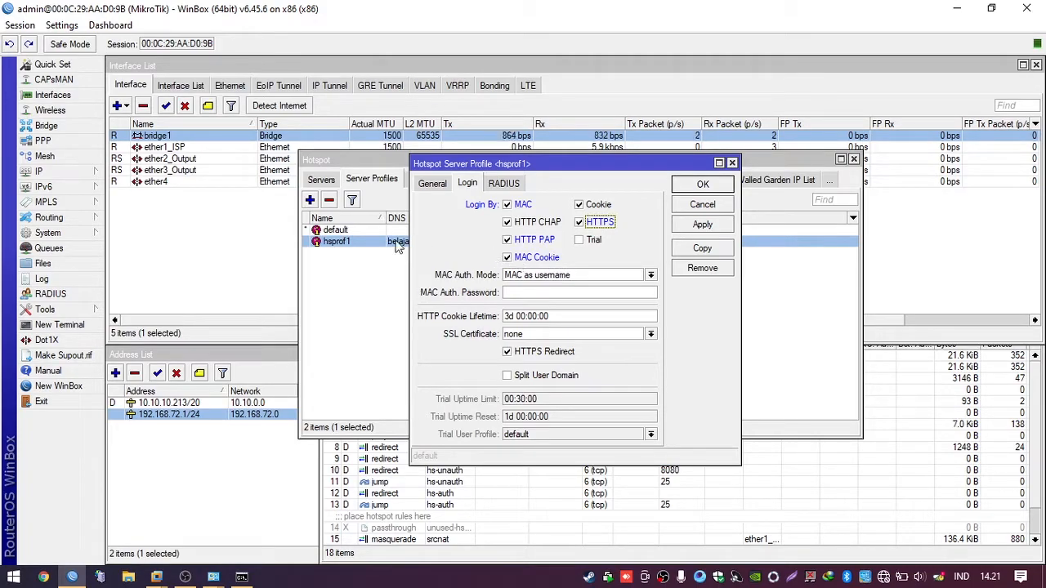
pyautogui.click(579, 205)
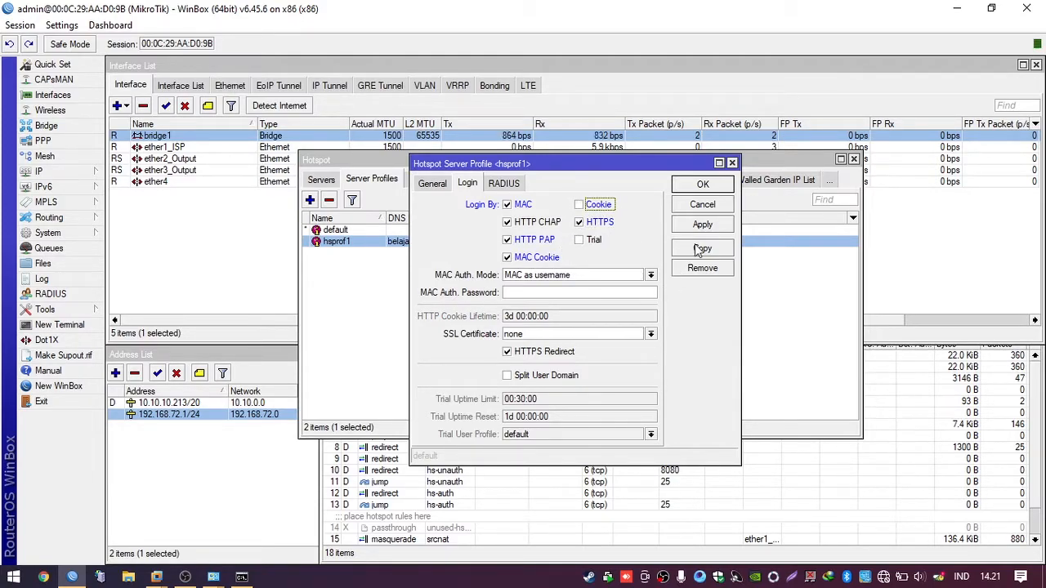
pyautogui.click(703, 185)
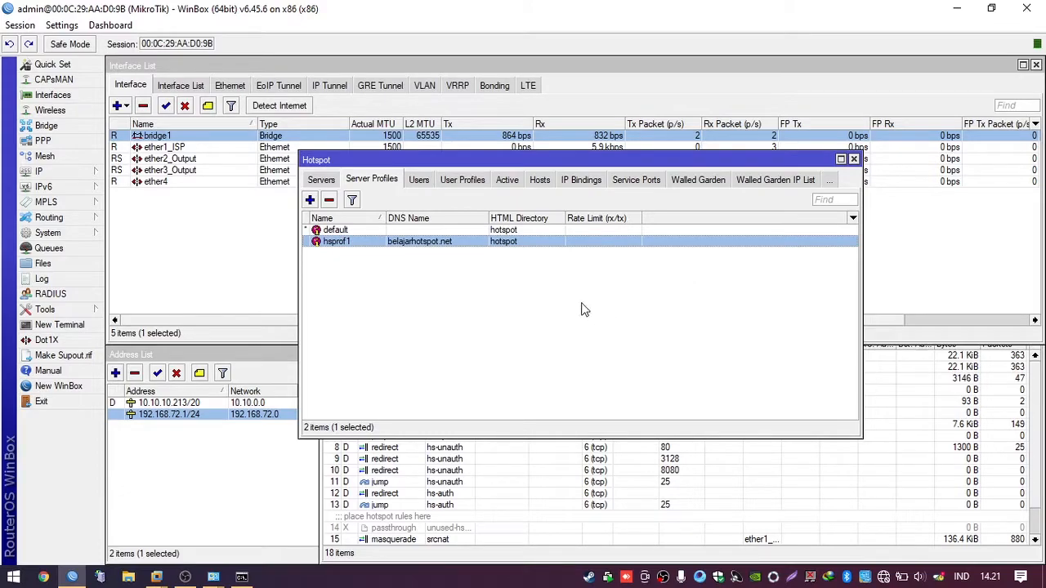
# Step: Check the available Wi-Fi networks and reposition the Hotspot window
pyautogui.click(888, 578)
pyautogui.click(654, 348)
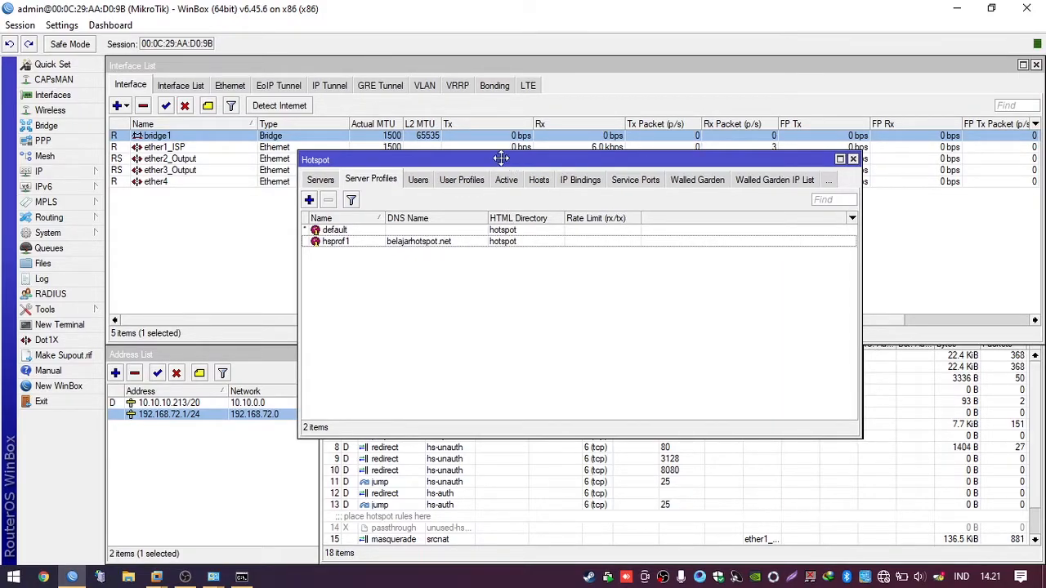
pyautogui.moveTo(510, 158); pyautogui.dragTo(447, 164)
pyautogui.click(85, 172)
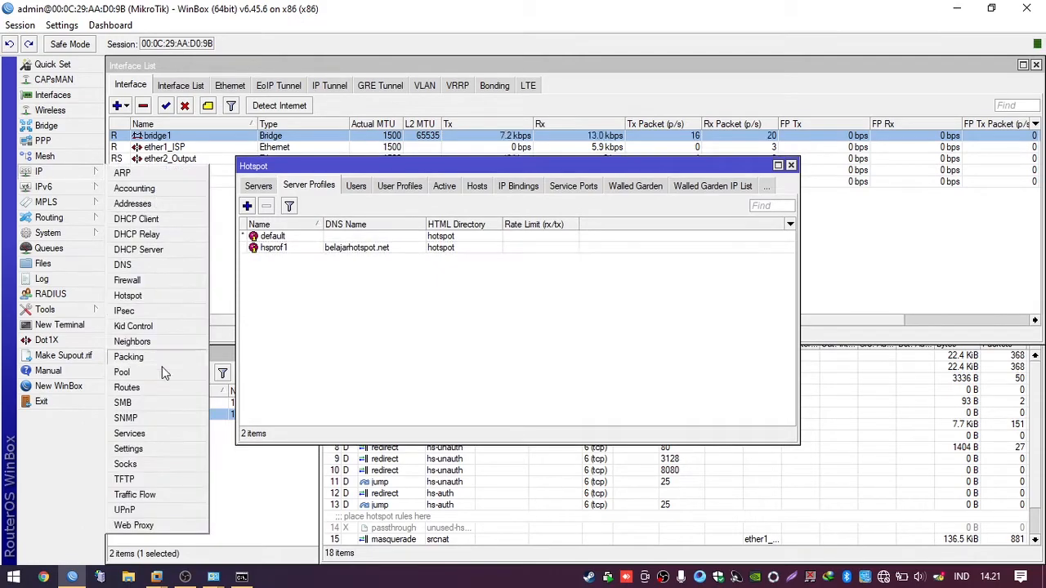
pyautogui.click(158, 297)
# Step: View the empty hotspot Cookies list, then the Hosts list showing 192.168.72.254
pyautogui.click(766, 187)
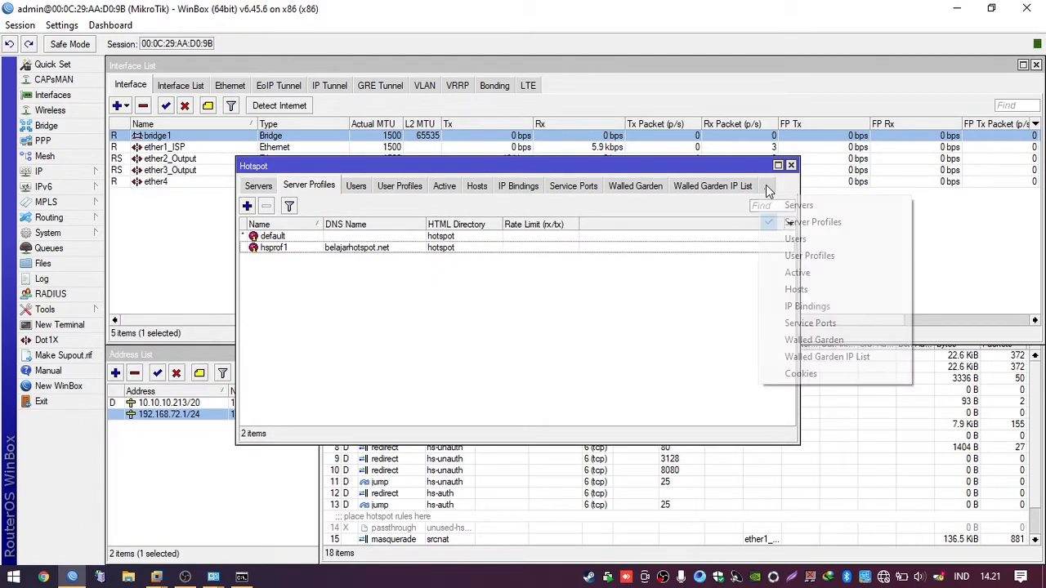
pyautogui.click(776, 374)
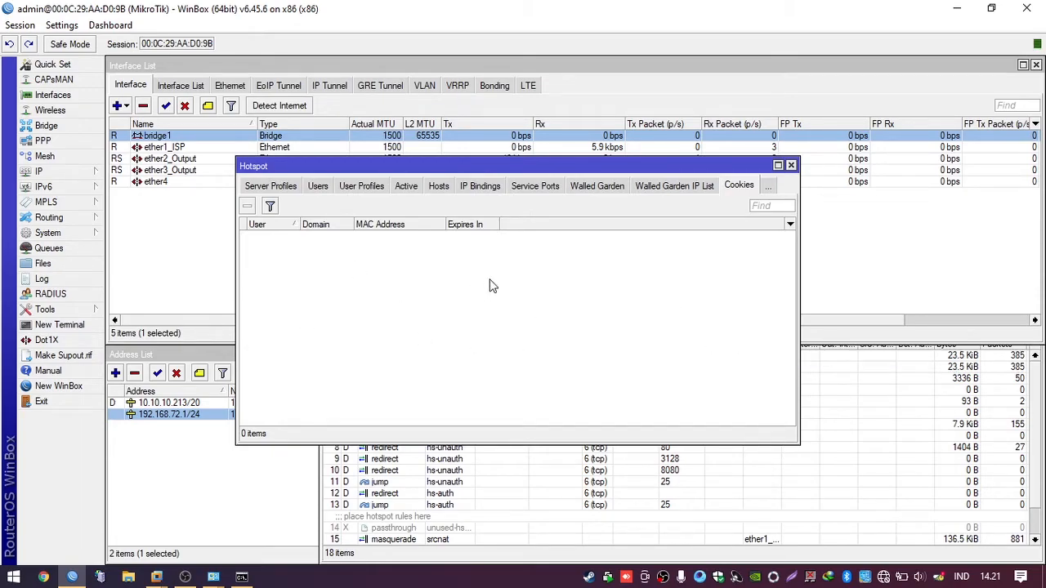
pyautogui.click(435, 186)
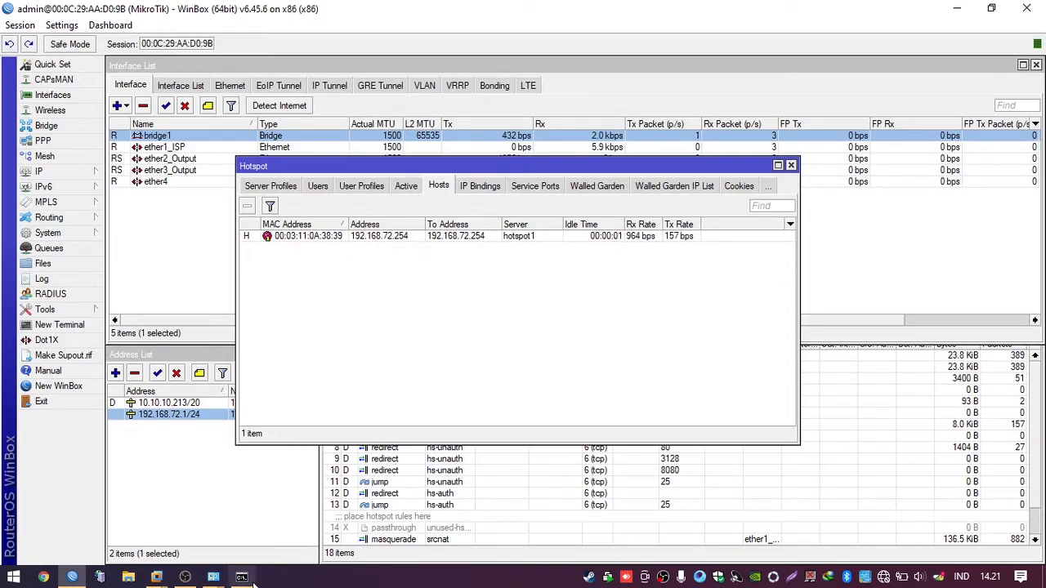
pyautogui.click(242, 577)
# Step: Ping google.com and examine the Destination net unreachable replies from gateway 192.168.72.1
pyautogui.click(400, 408)
pyautogui.write('pi')
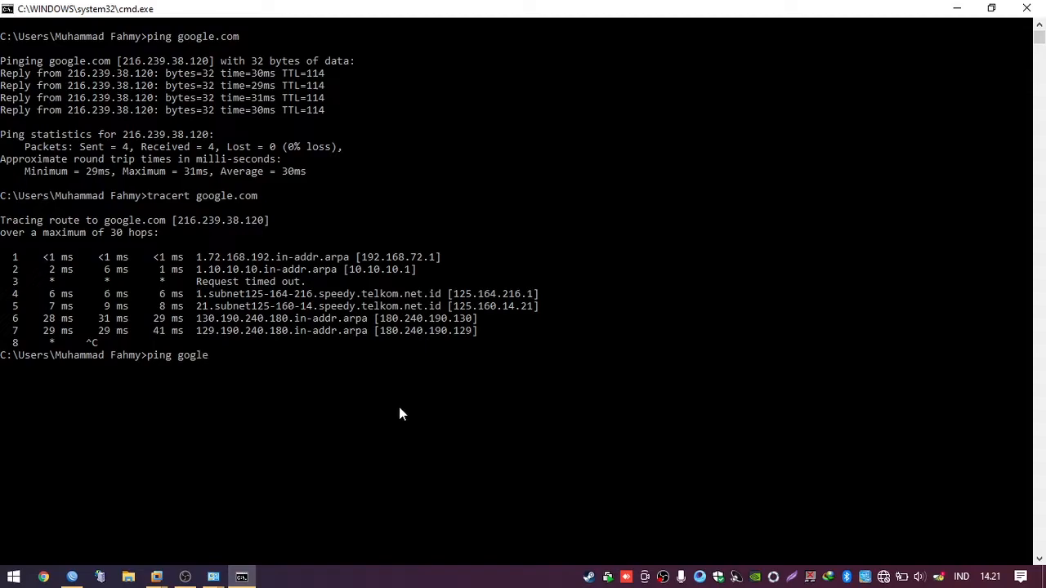
pyautogui.write('ng google.com')
pyautogui.press('Return')
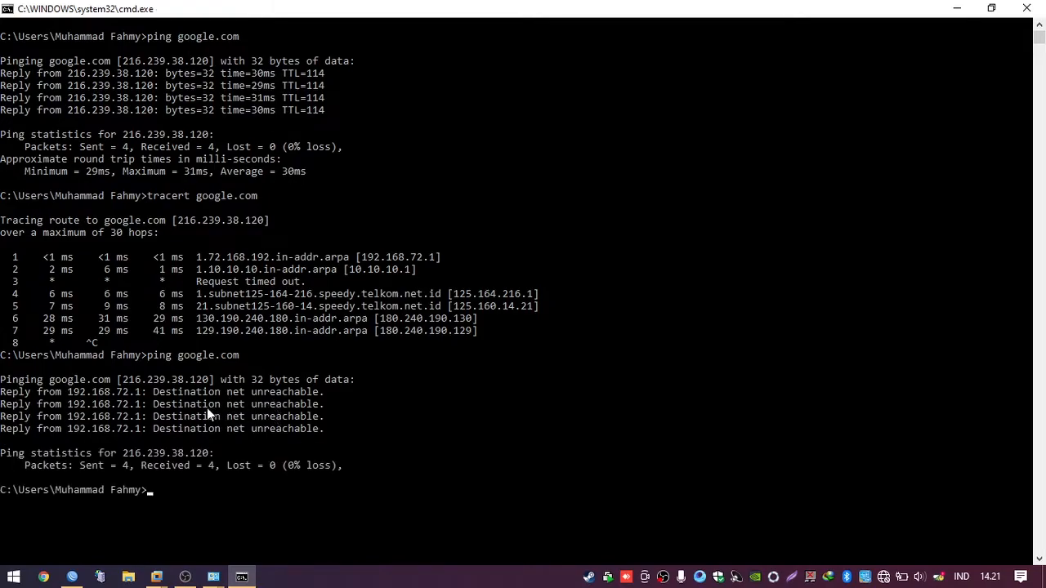
pyautogui.moveTo(71, 393); pyautogui.dragTo(145, 397)
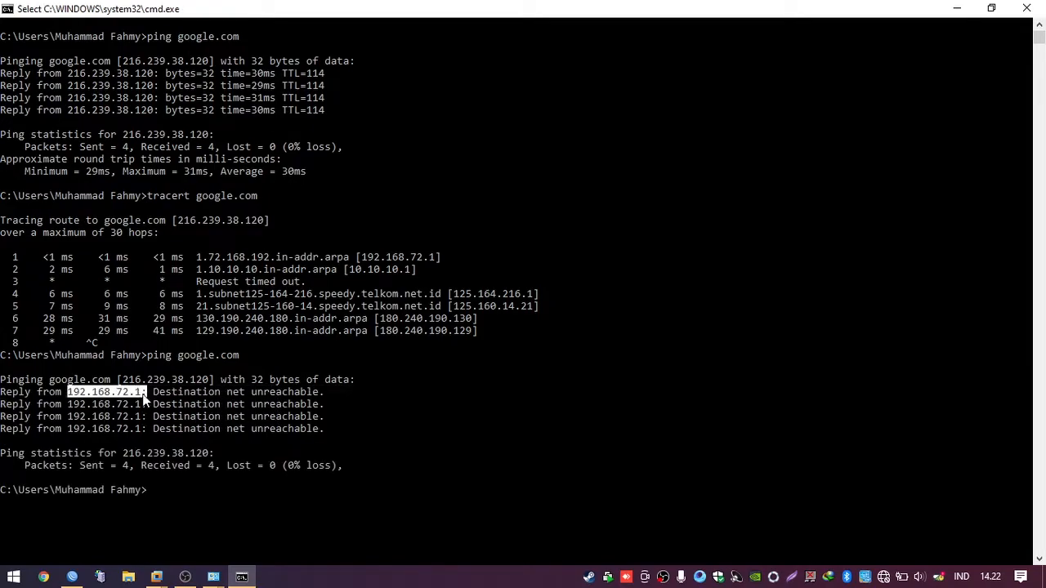
pyautogui.click(233, 404)
pyautogui.click(377, 417)
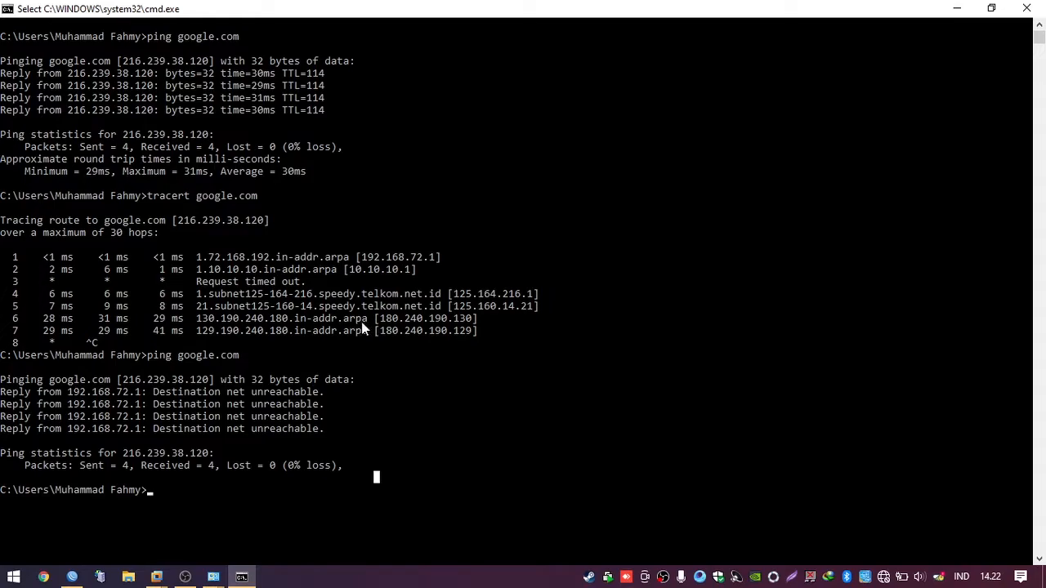
pyautogui.click(964, 9)
pyautogui.click(865, 458)
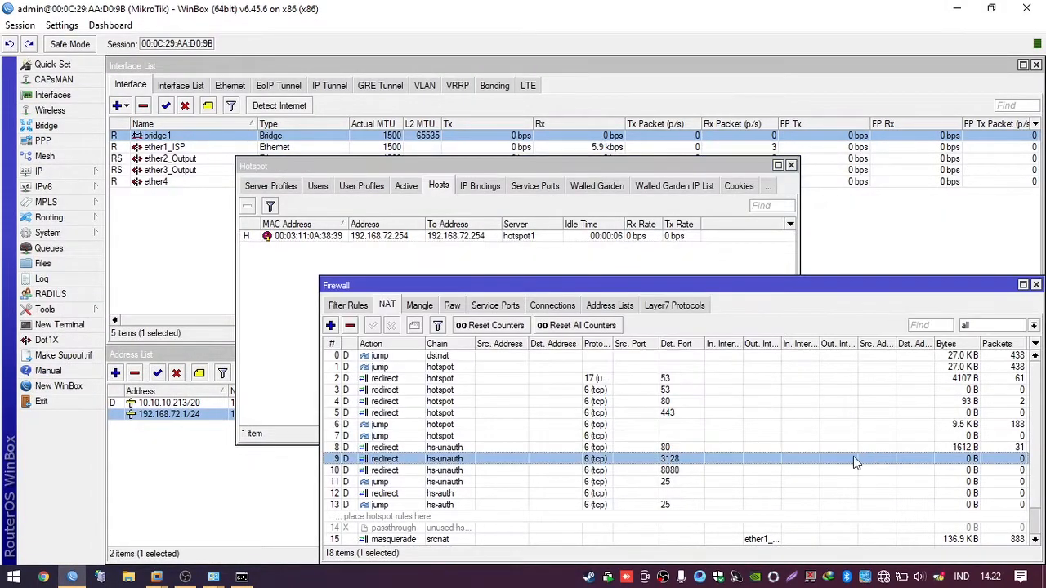
pyautogui.scroll(-1, 421, 421)
pyautogui.click(454, 504)
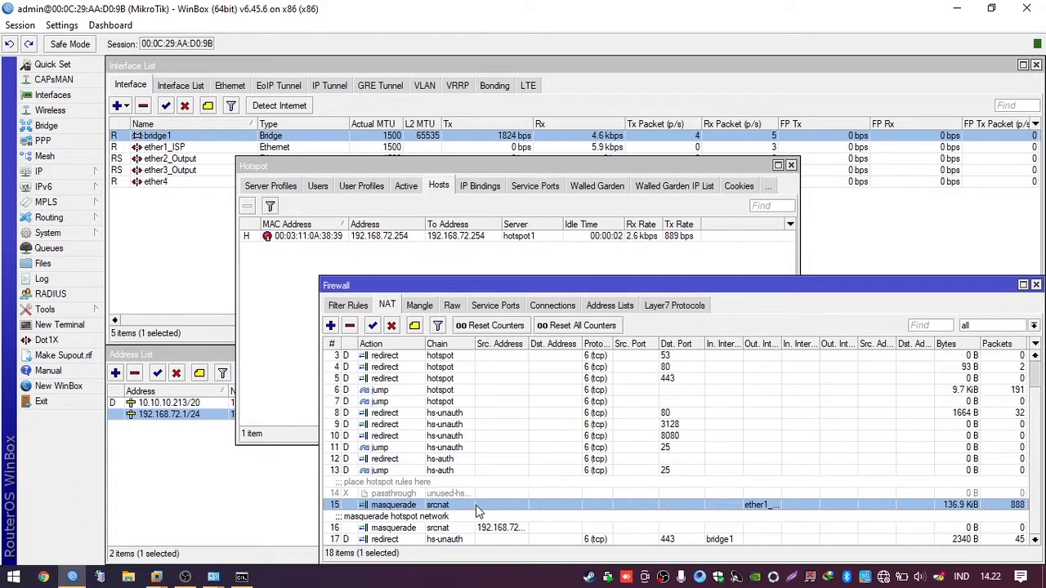
pyautogui.click(514, 530)
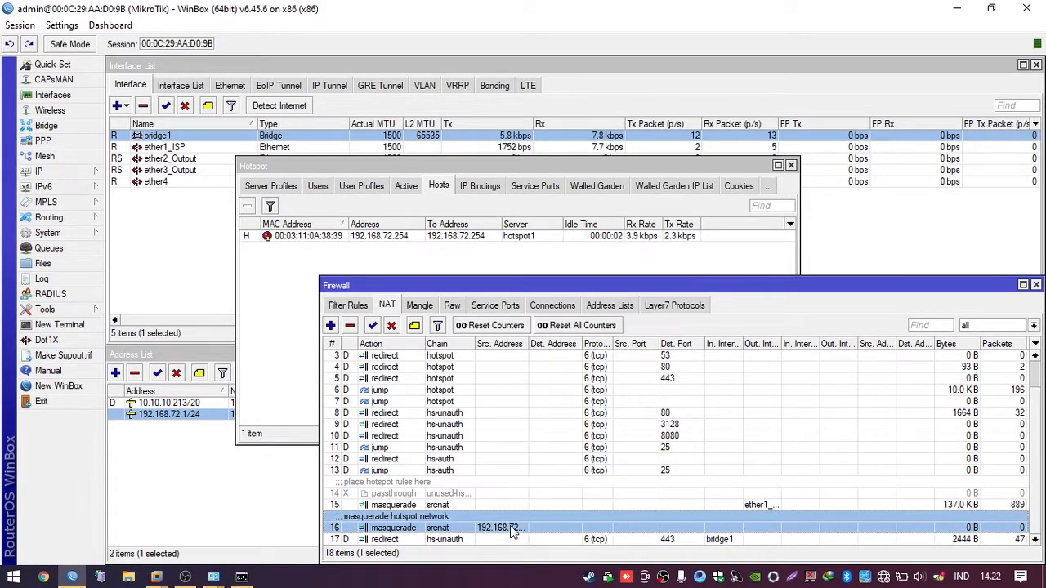
pyautogui.click(570, 543)
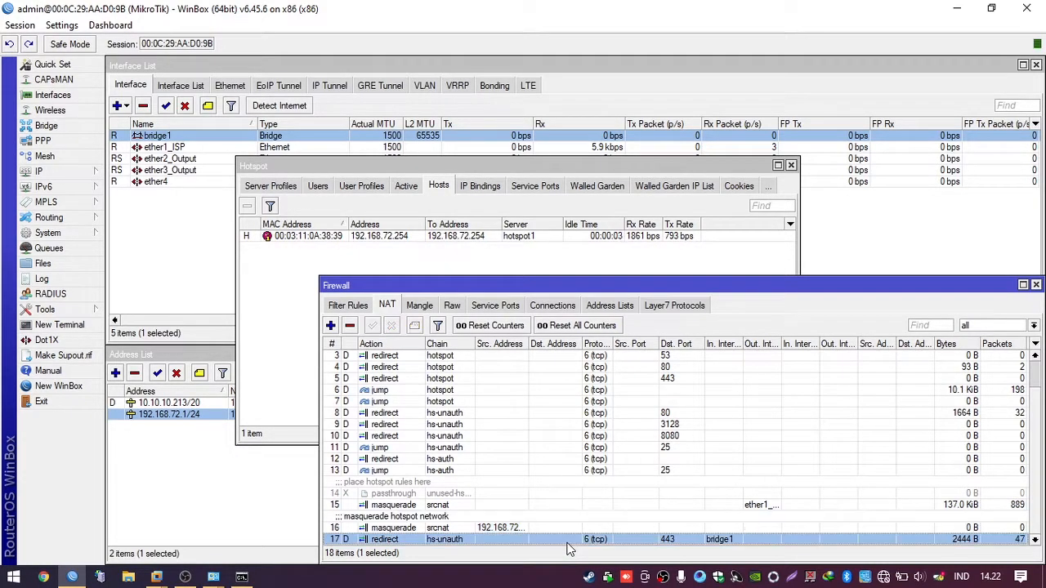
pyautogui.click(278, 276)
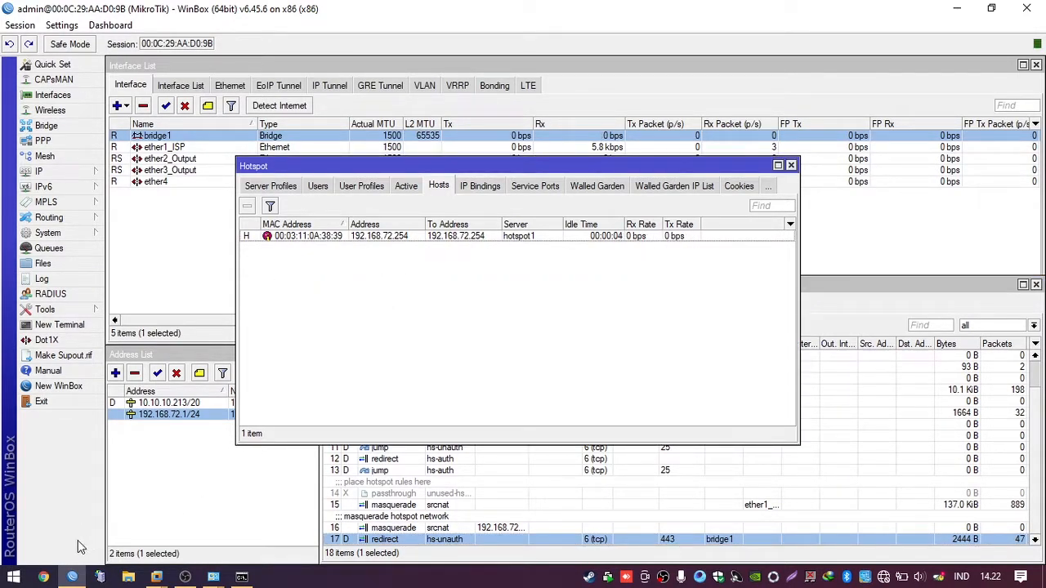
# Step: Load belajarhotspot.net in Chrome to confirm the hotspot login page appears
pyautogui.click(45, 579)
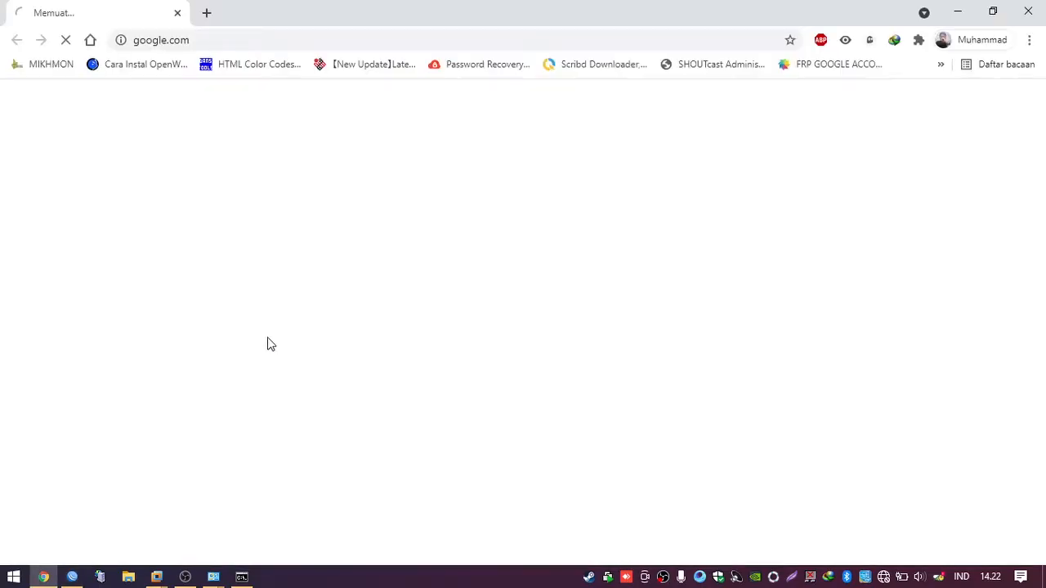
pyautogui.click(273, 40)
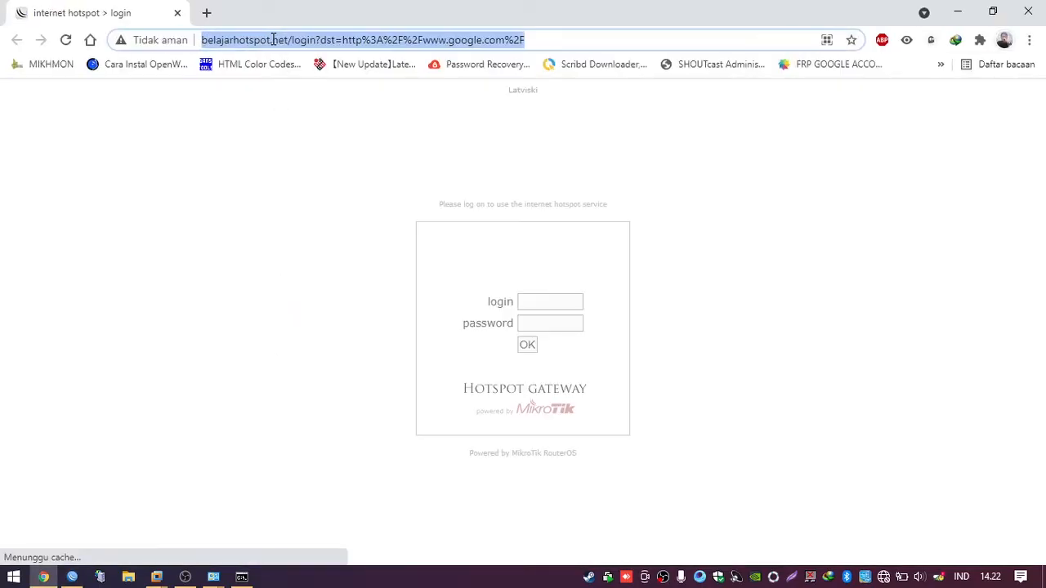
pyautogui.write('belajarhotspot.net')
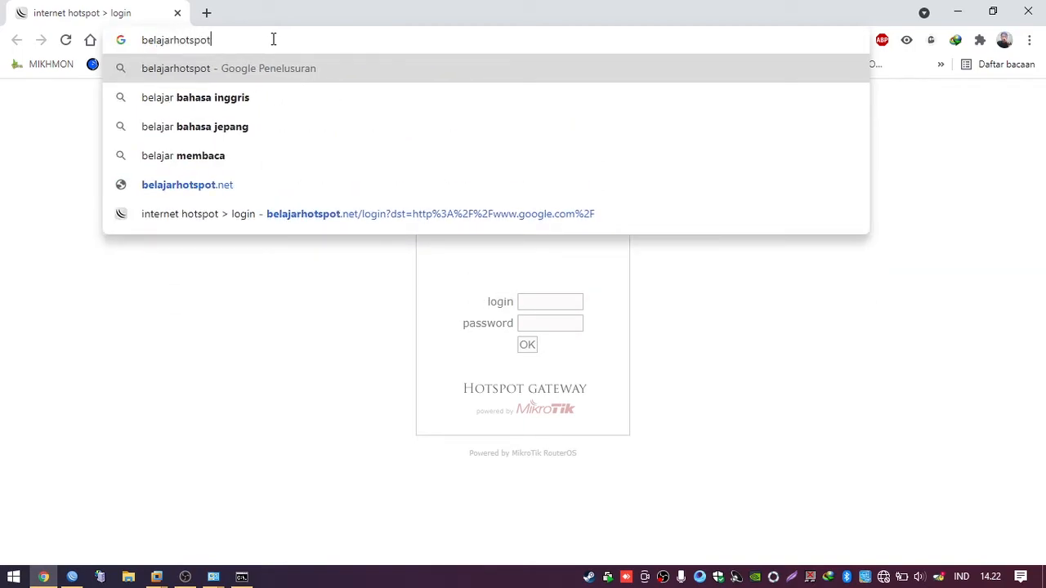
pyautogui.press('Return')
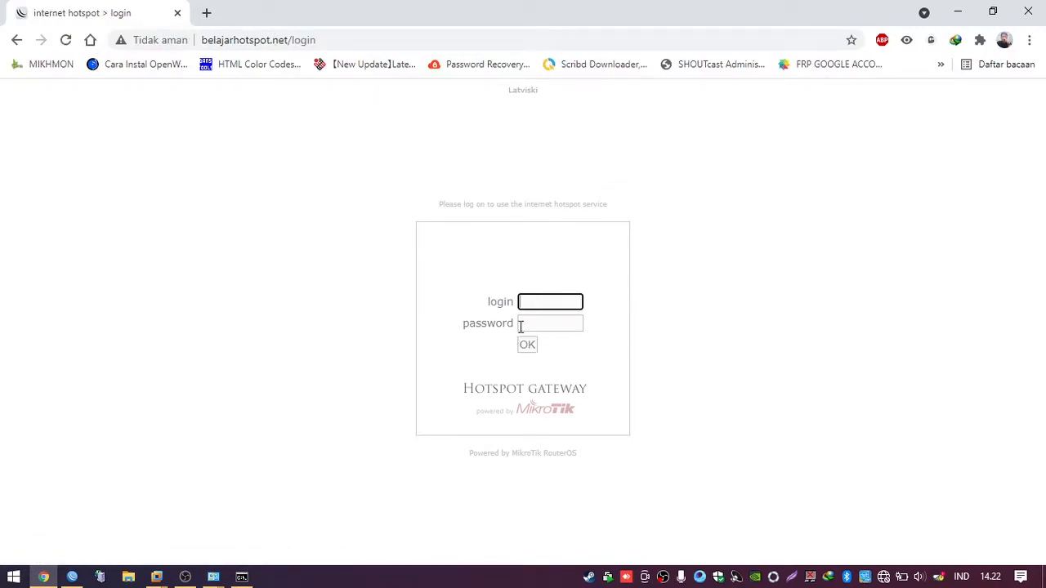
pyautogui.click(72, 577)
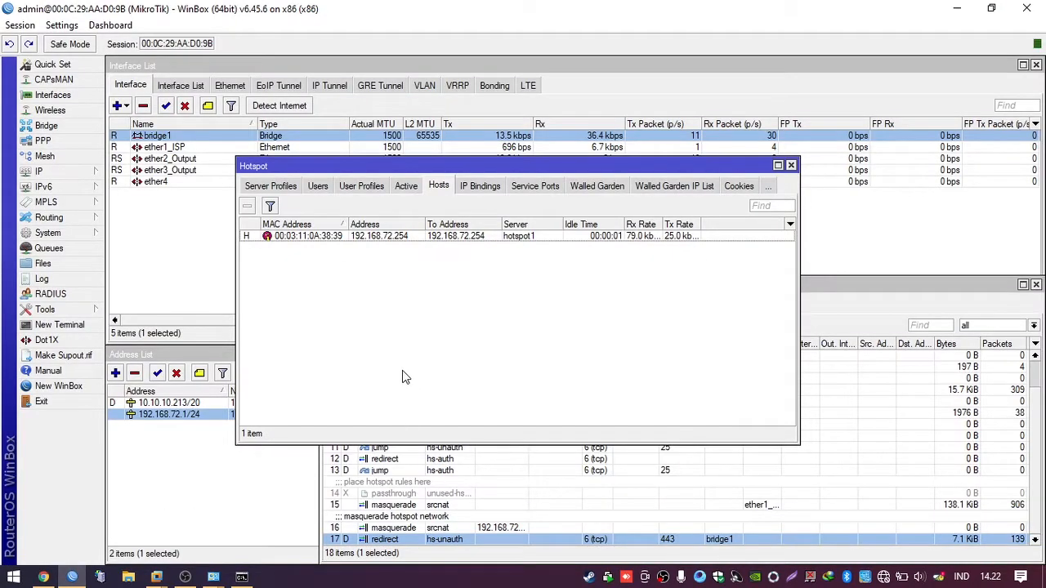
# Step: Go to the Hotspot Users list and open the admin user's properties
pyautogui.click(50, 171)
pyautogui.click(174, 298)
pyautogui.click(318, 186)
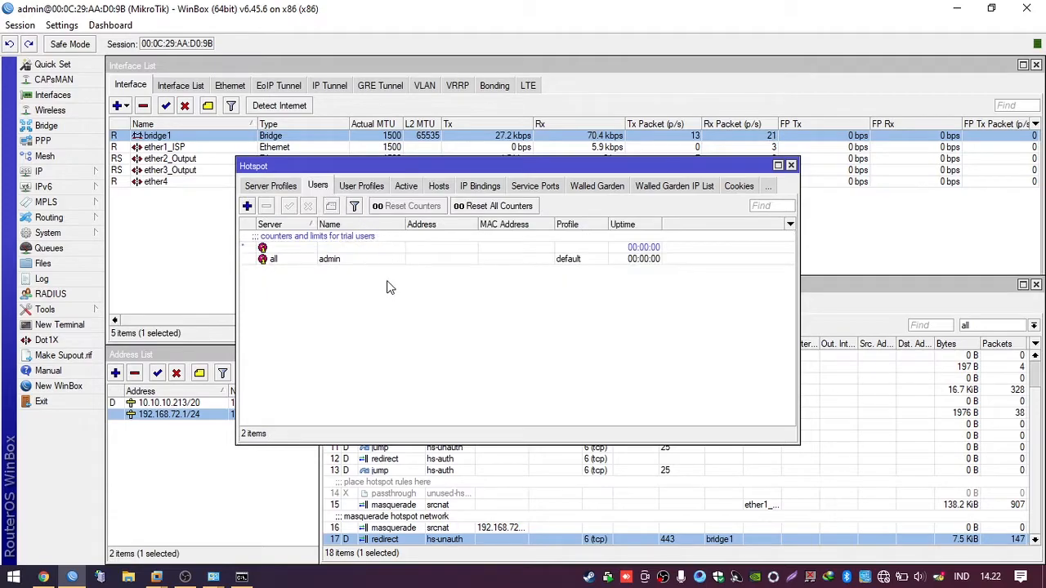
pyautogui.click(276, 188)
pyautogui.click(262, 188)
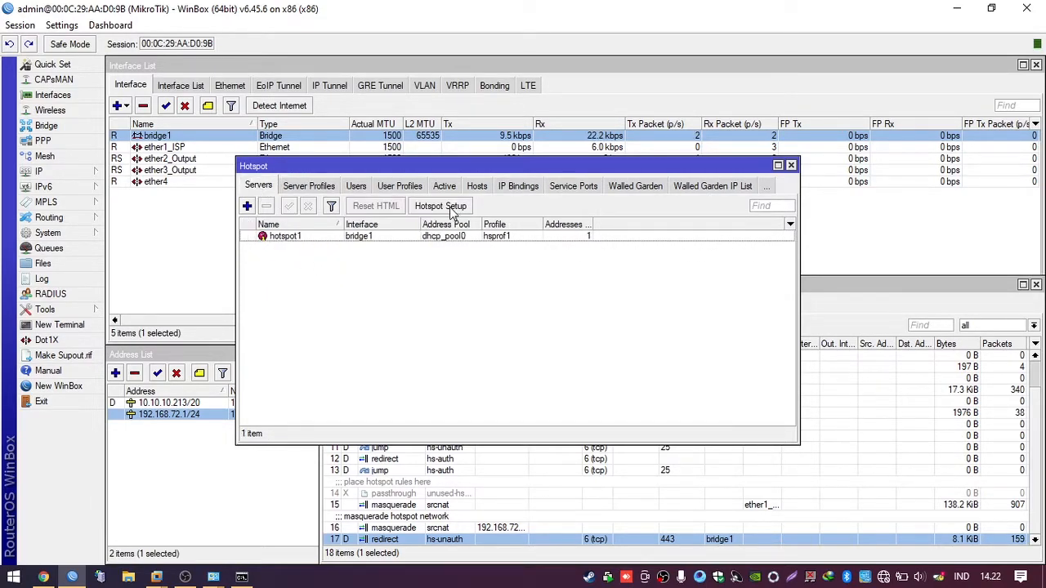
pyautogui.click(360, 188)
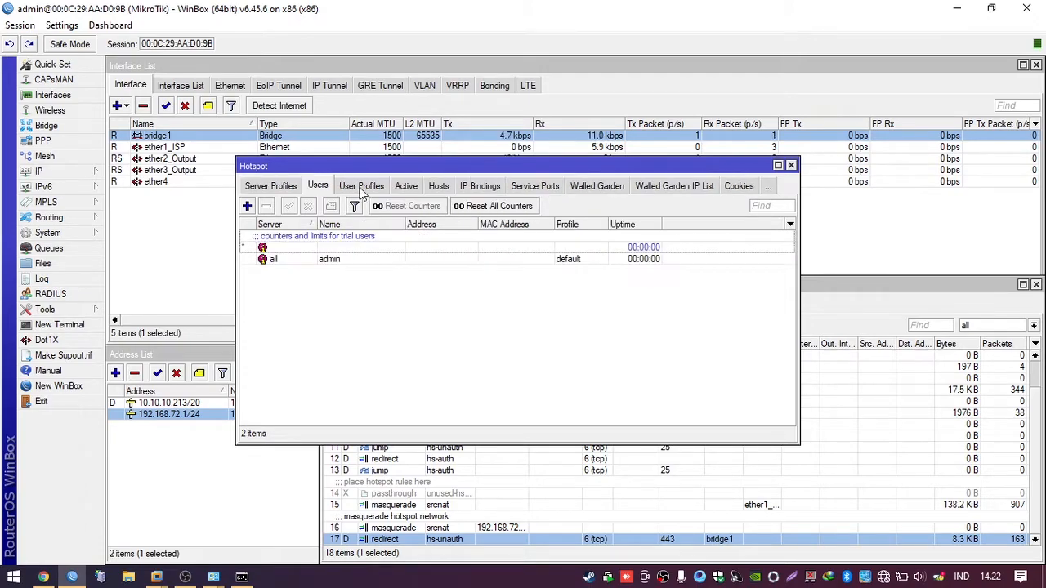
pyautogui.click(307, 268)
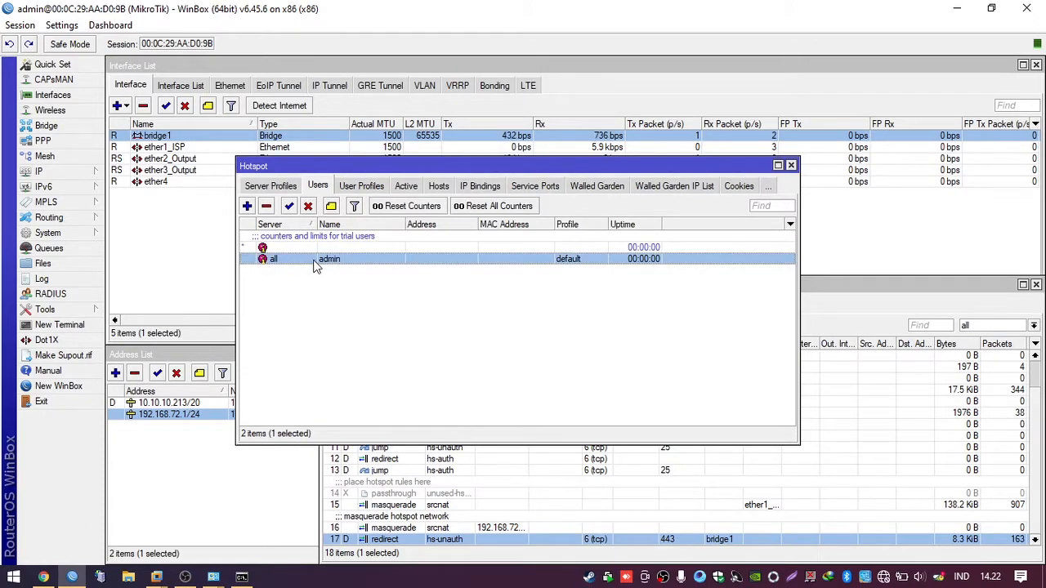
pyautogui.doubleClick(315, 268)
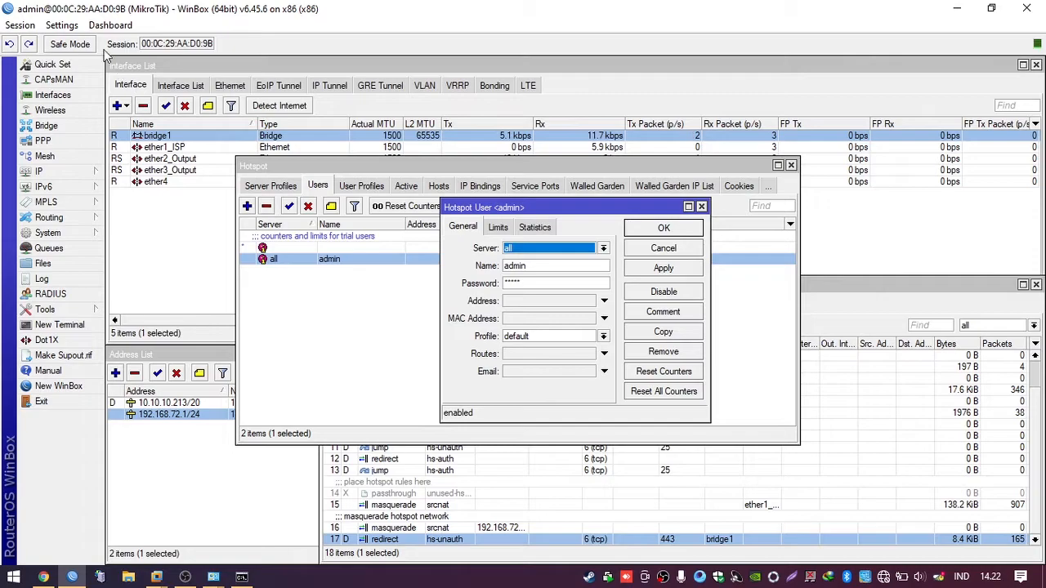
# Step: Show passwords in plain text and save admin for server all with default profile
pyautogui.click(72, 26)
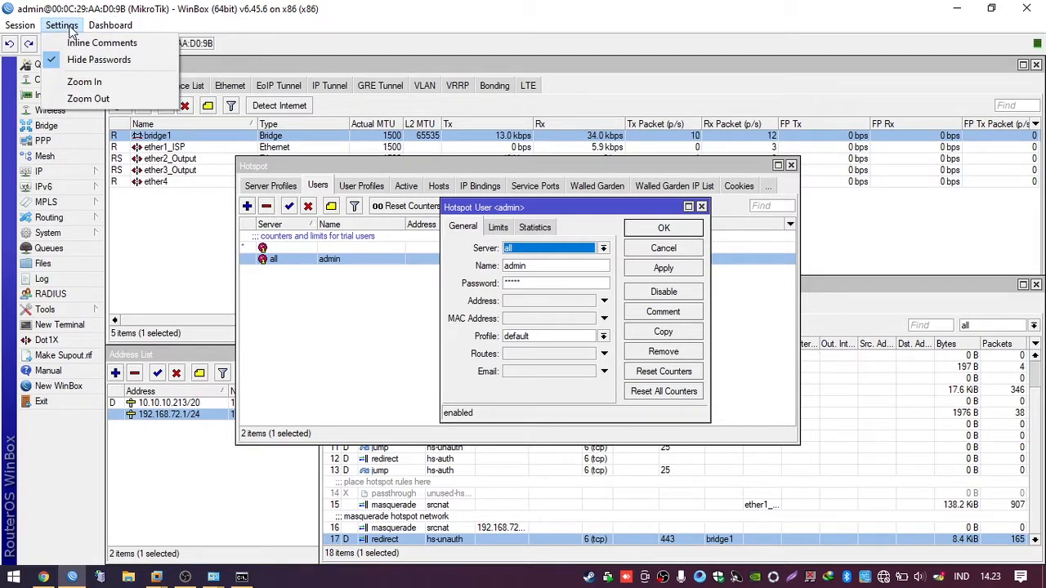
pyautogui.click(98, 60)
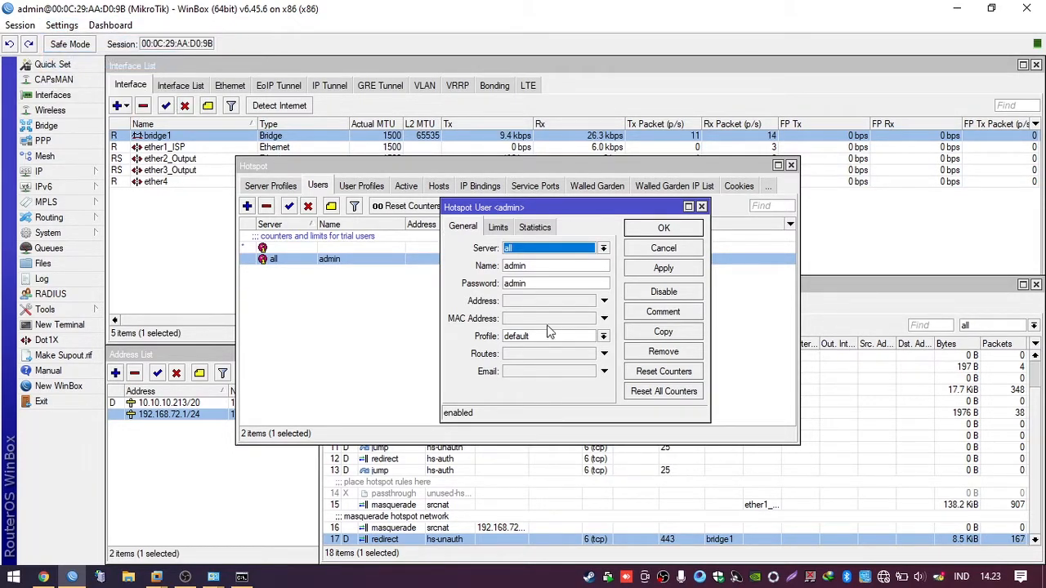
pyautogui.click(536, 266)
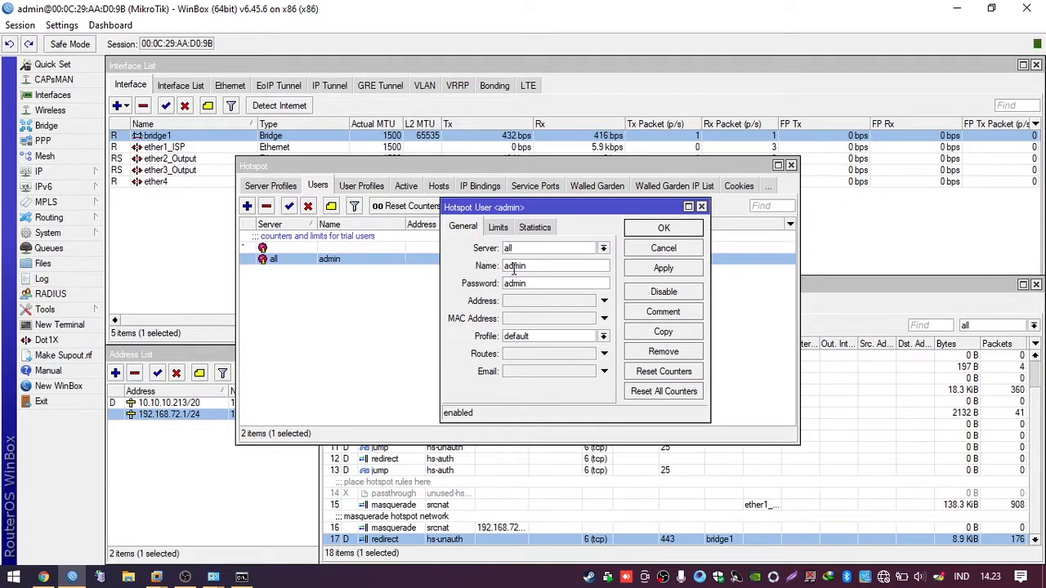
pyautogui.click(662, 231)
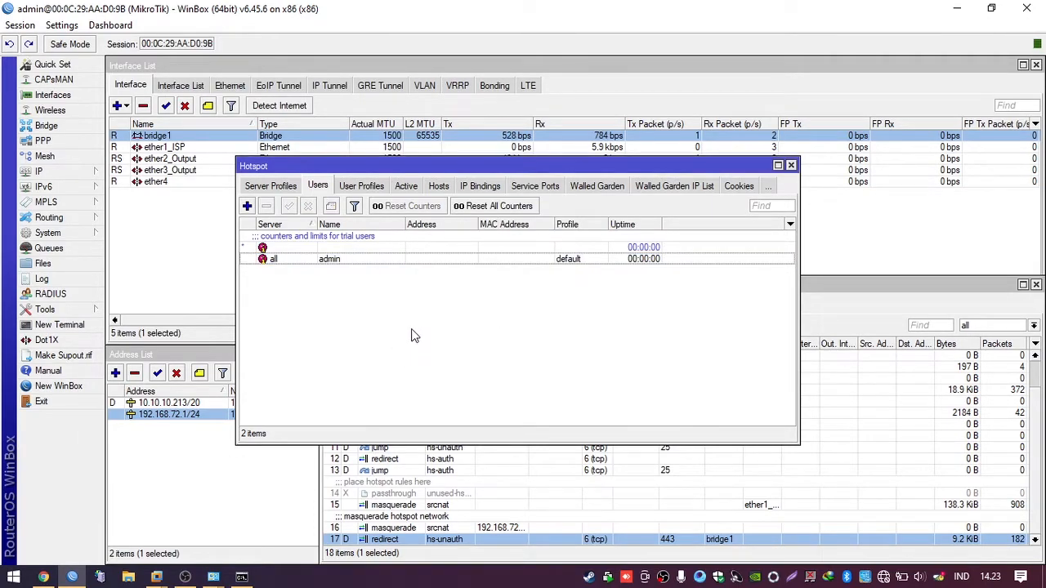
# Step: Log in on the hotspot page as admin with its password, declining to save it
pyautogui.click(44, 578)
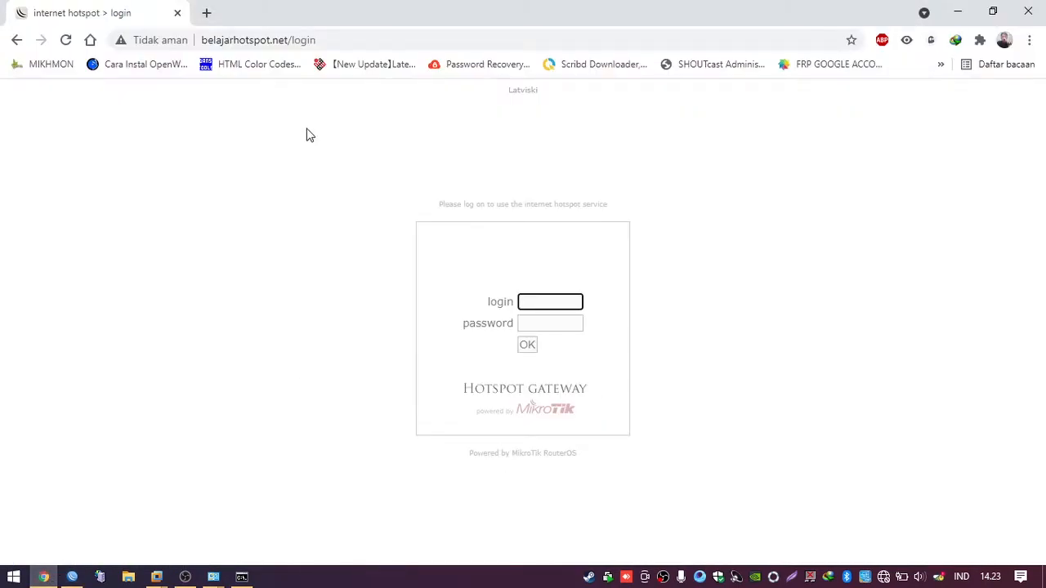
pyautogui.click(539, 300)
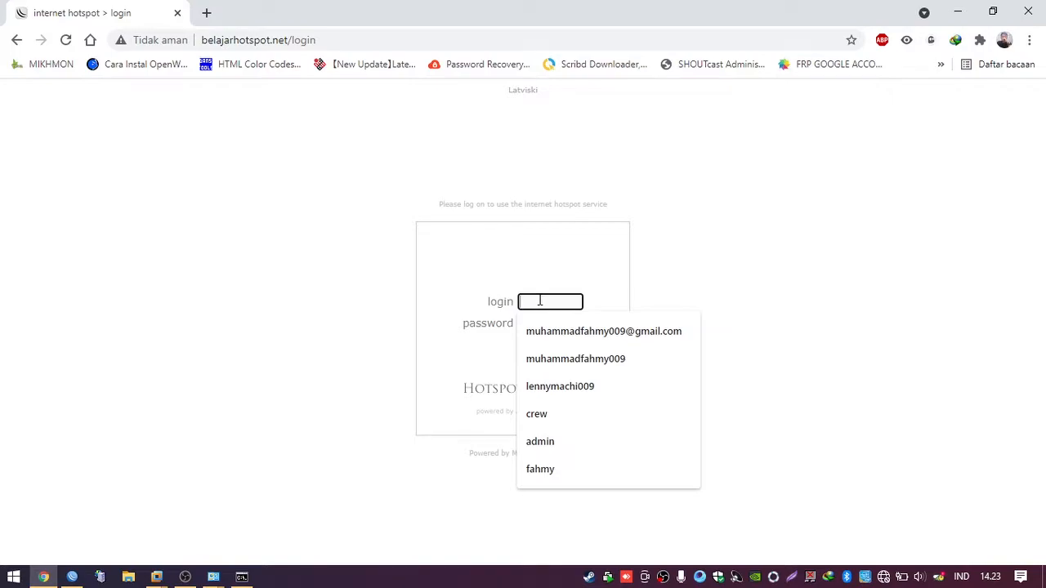
pyautogui.write('a')
pyautogui.press('Down')
pyautogui.press('Return')
pyautogui.press('Tab')
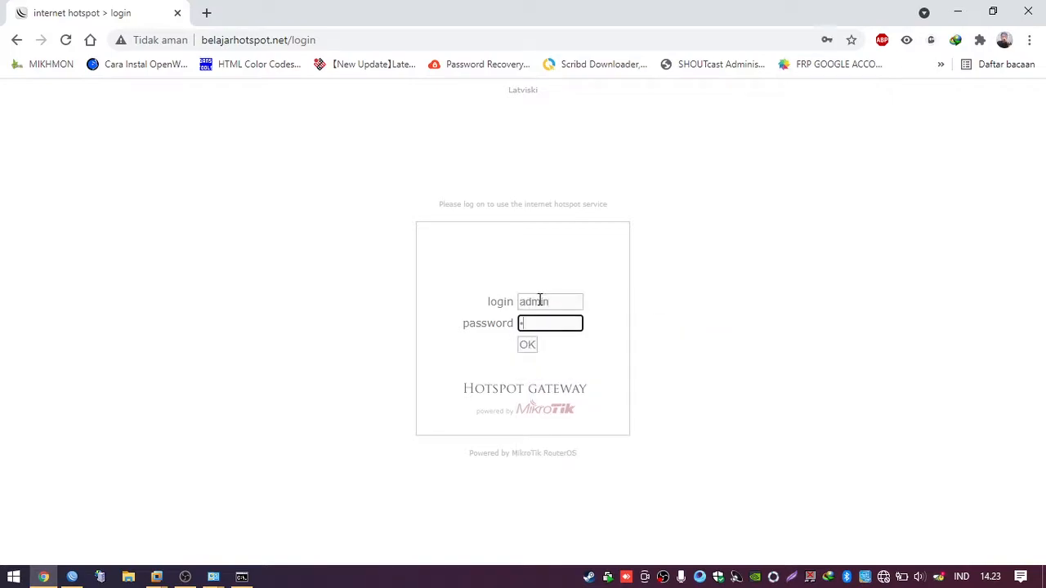
pyautogui.click(527, 344)
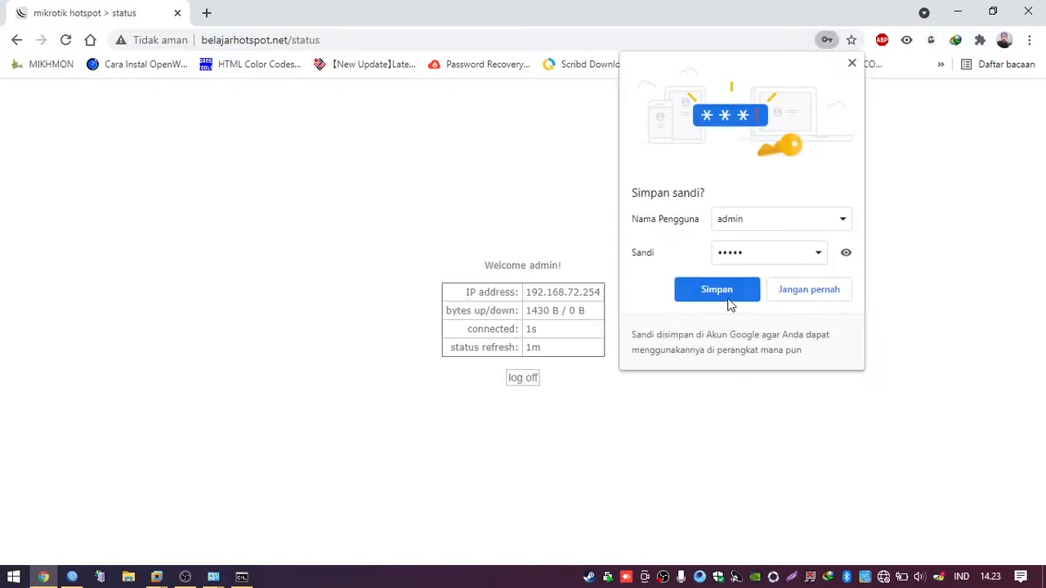
pyautogui.click(809, 296)
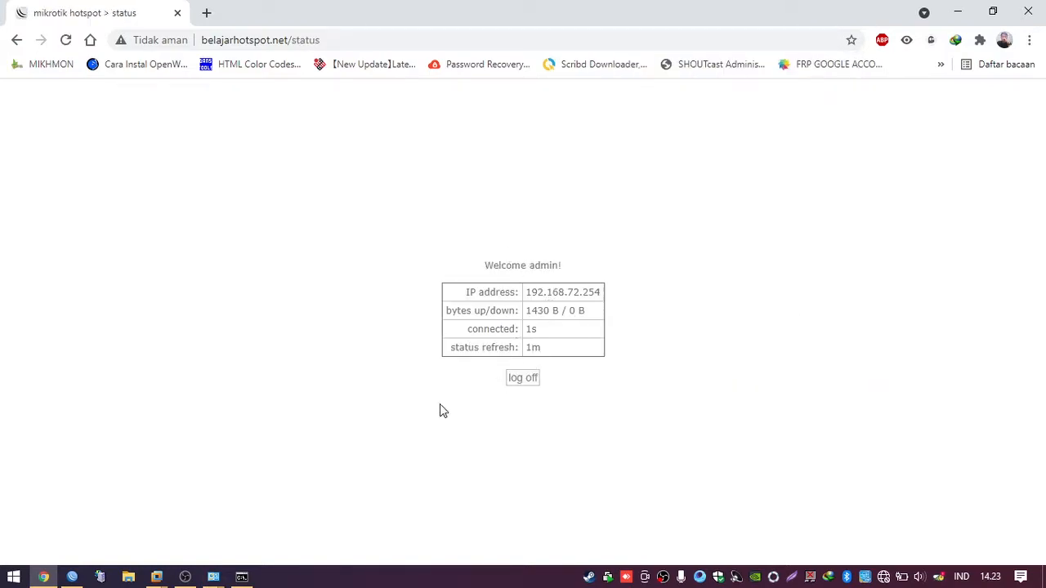
# Step: Show the Active hotspot sessions and select admin's hotspot1 session from 192.168.72.254
pyautogui.click(72, 577)
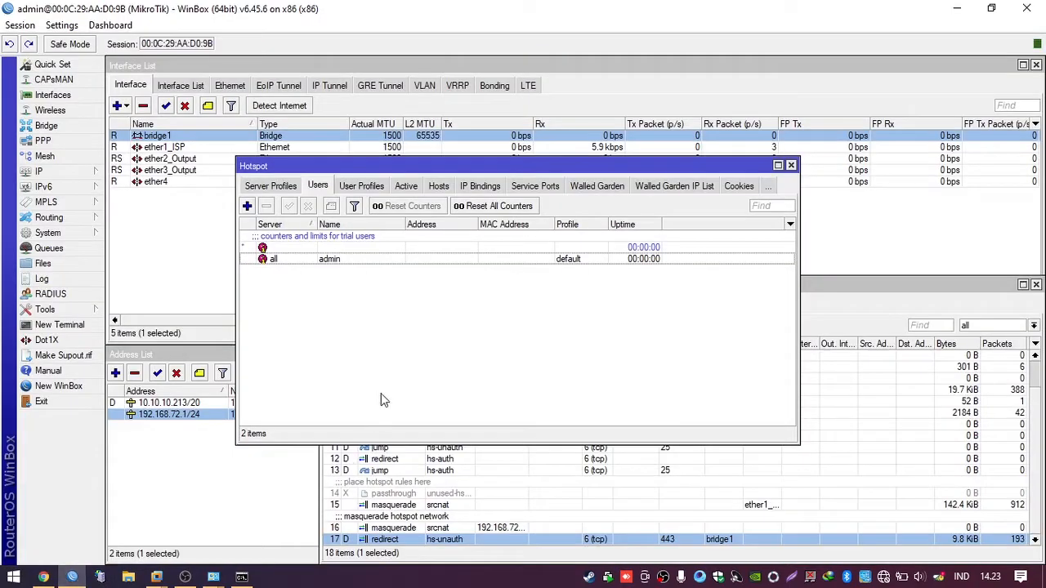
pyautogui.click(415, 188)
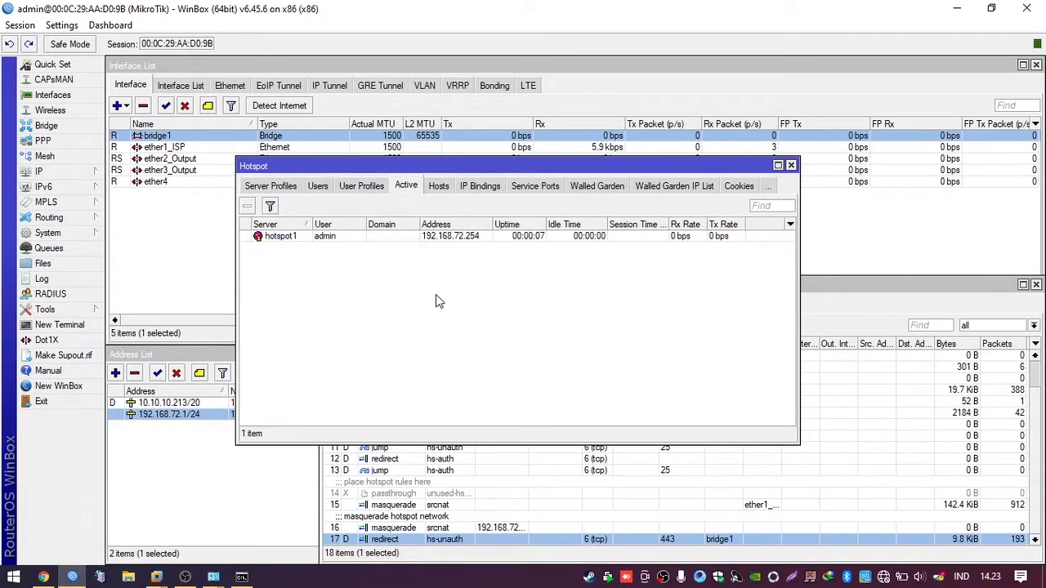
pyautogui.click(330, 238)
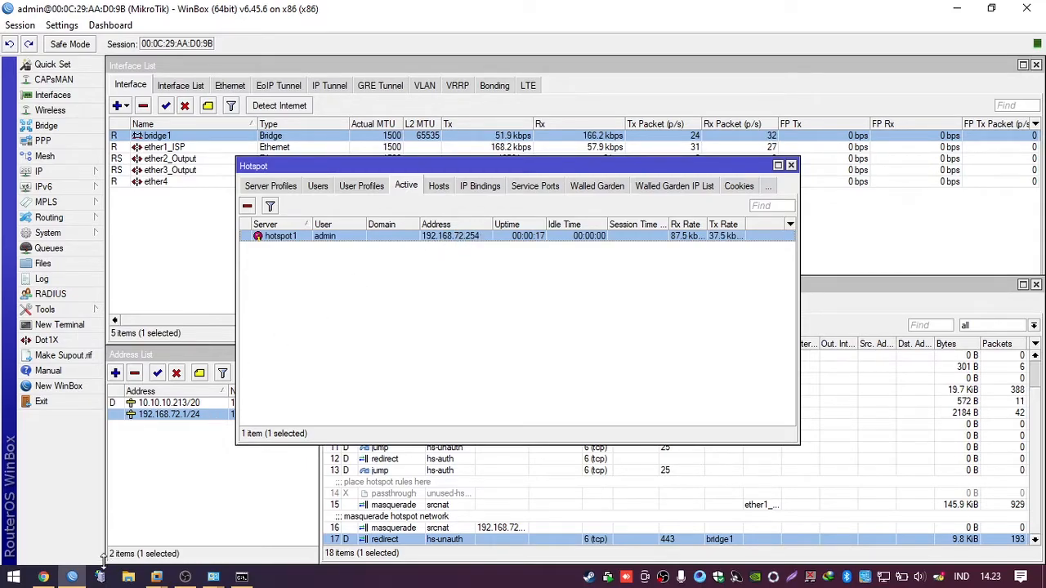
# Step: Re-run ping google.com, getting four replies from 216.239.38.120, and mark the replies
pyautogui.click(241, 578)
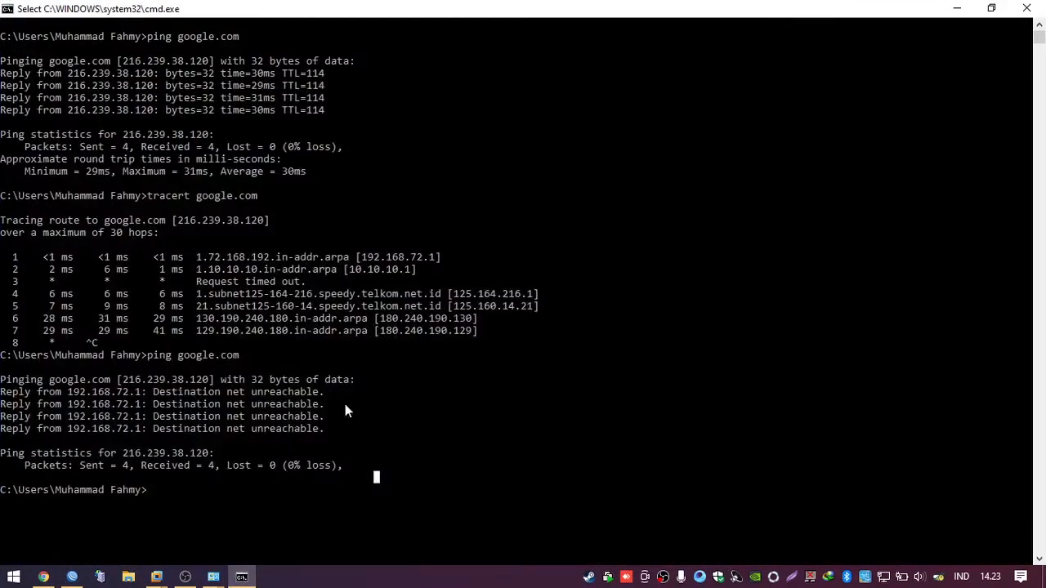
pyautogui.write('ping google.co')
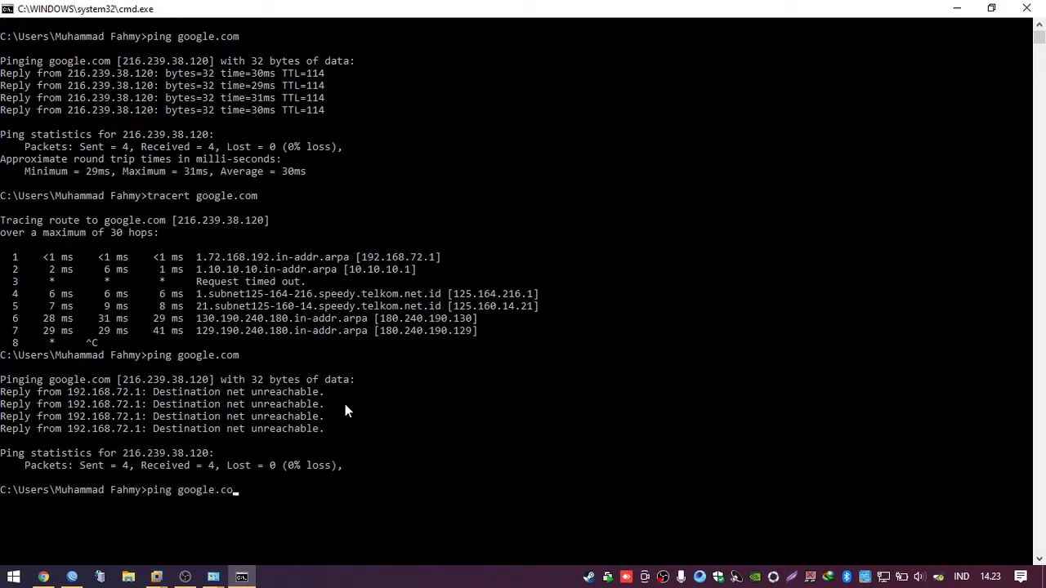
pyautogui.write('m')
pyautogui.press('Return')
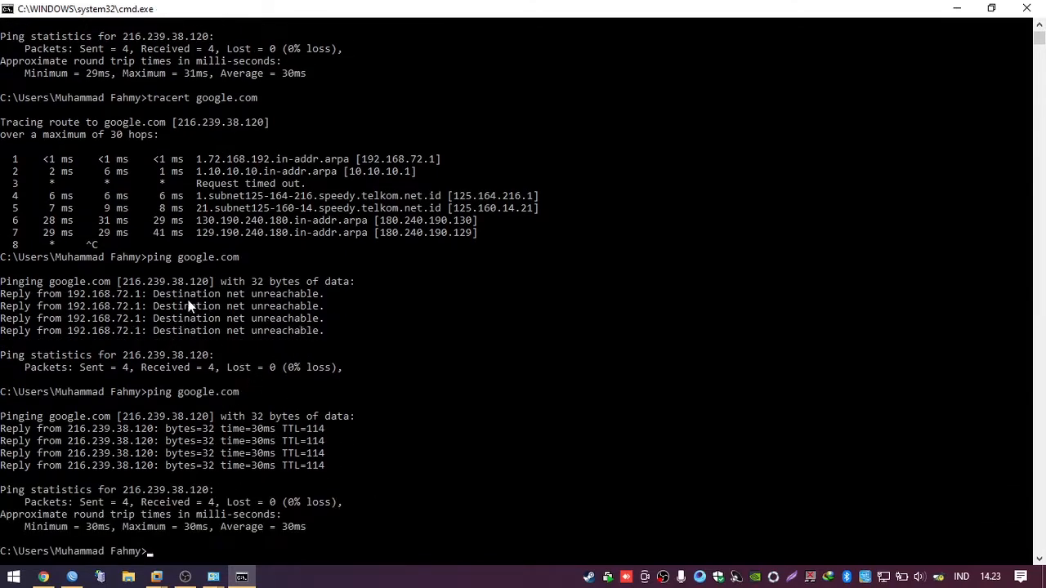
pyautogui.moveTo(323, 333); pyautogui.dragTo(2, 294)
pyautogui.click(254, 507)
pyautogui.moveTo(335, 469)
pyautogui.mouseDown()
pyautogui.moveTo(13, 445)
pyautogui.moveTo(4, 422)
pyautogui.moveTo(340, 461)
pyautogui.moveTo(350, 474)
pyautogui.mouseUp()
pyautogui.click(123, 457)
pyautogui.click(363, 477)
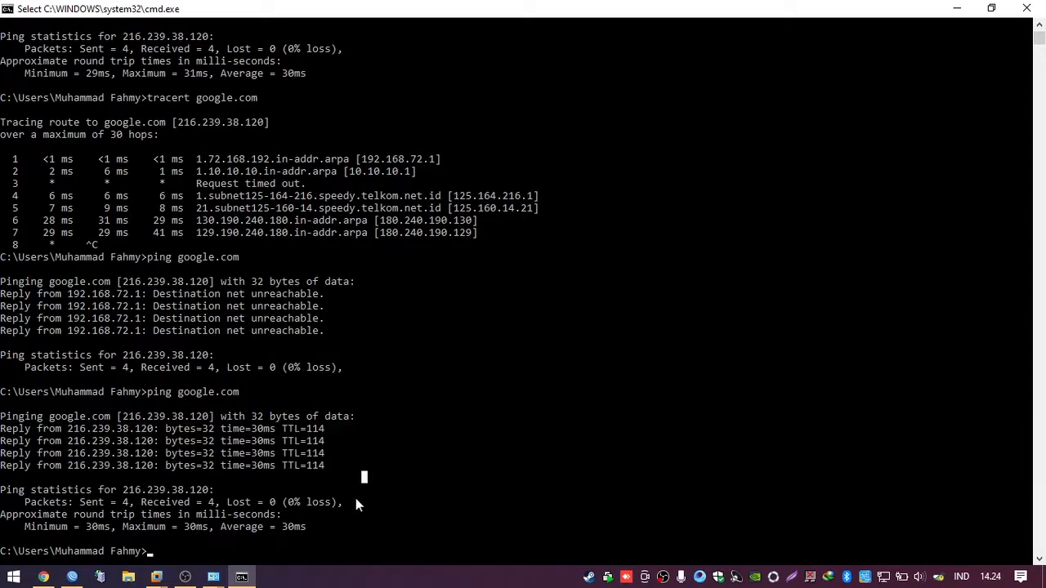
pyautogui.click(43, 577)
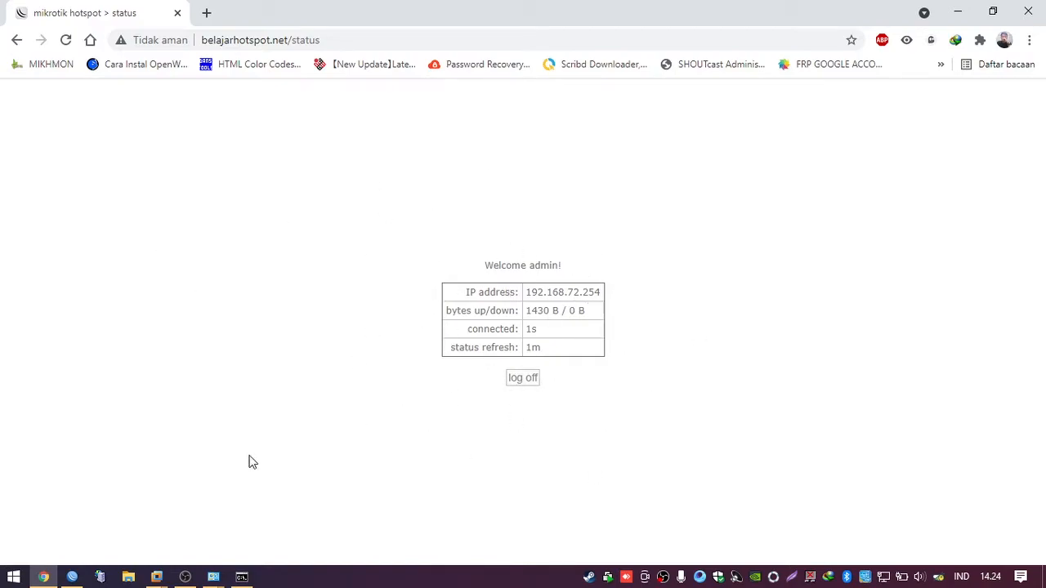
# Step: Check WinBox's active hotspot session, then load google.com in Chrome
pyautogui.click(72, 578)
pyautogui.click(546, 314)
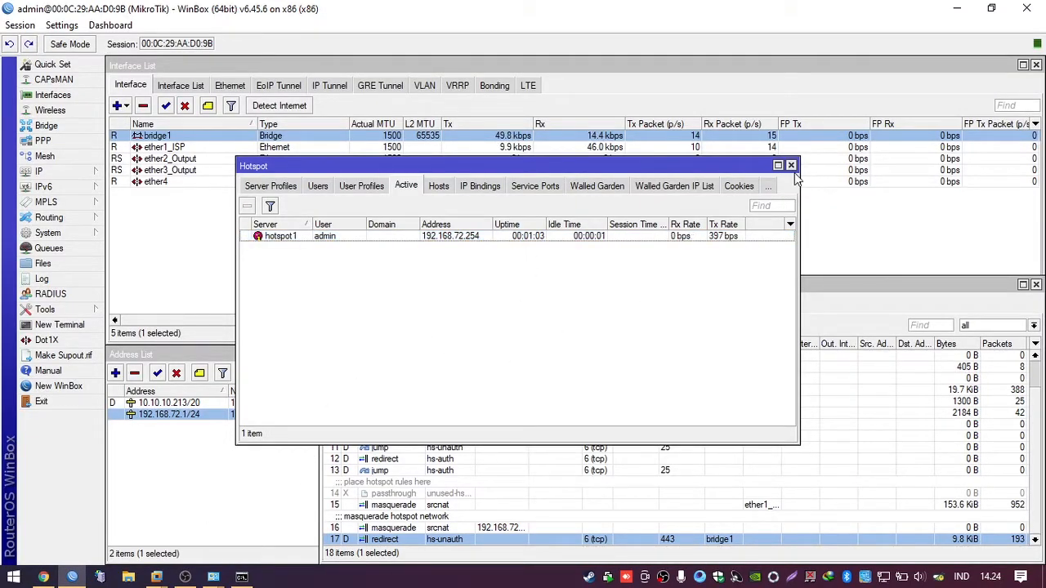
pyautogui.click(43, 577)
pyautogui.click(219, 39)
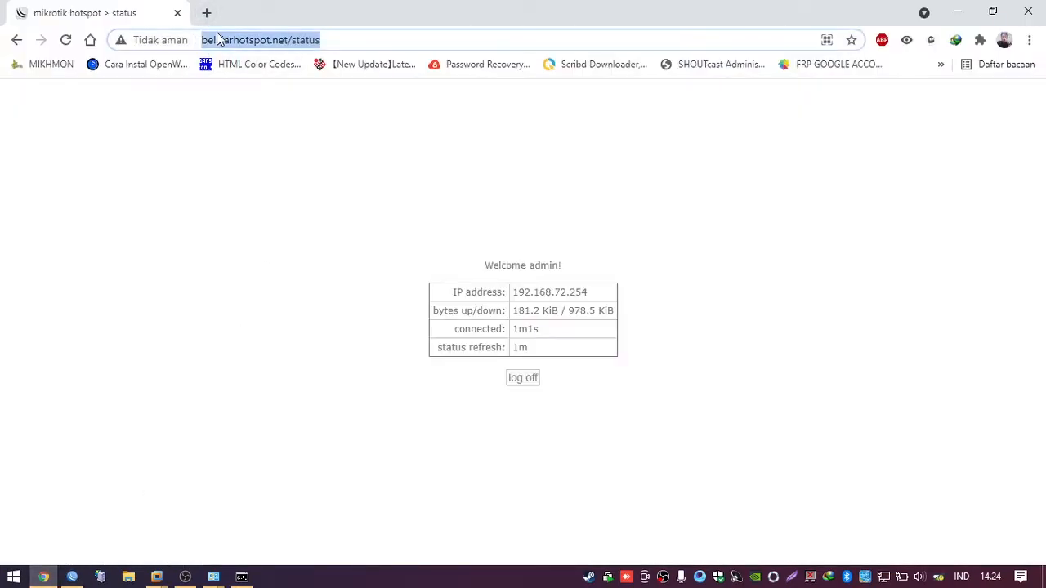
pyautogui.write('google.com')
pyautogui.press('Return')
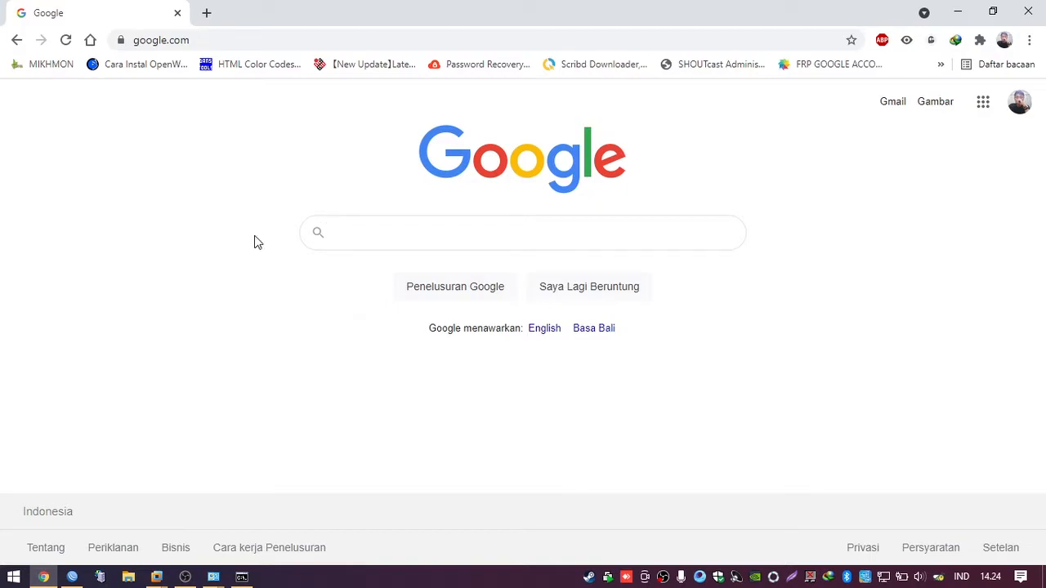
# Step: Open youtube.com, go back to Google, and return to WinBox's active hotspot list
pyautogui.click(232, 36)
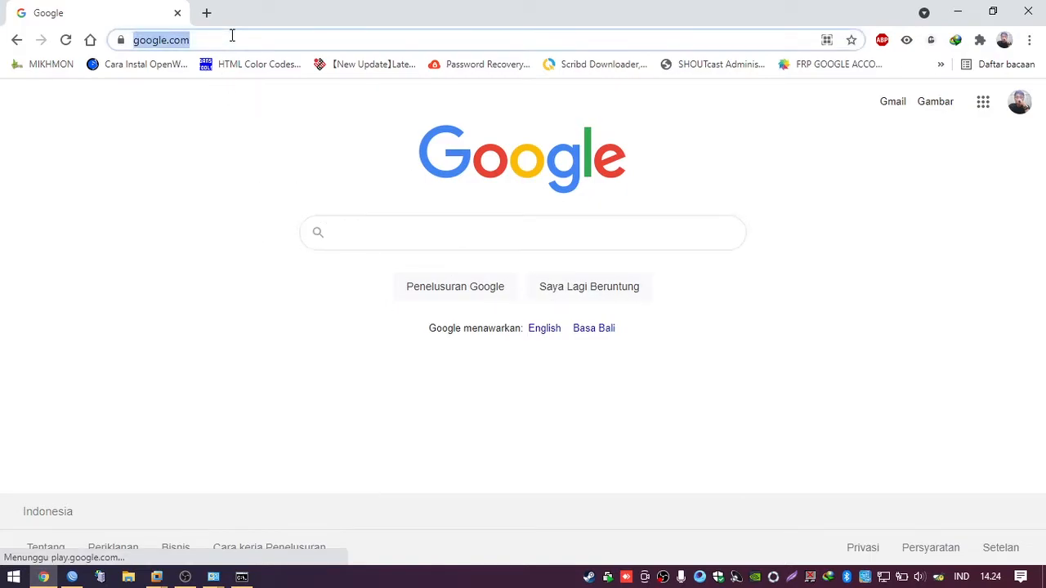
pyautogui.write('spee')
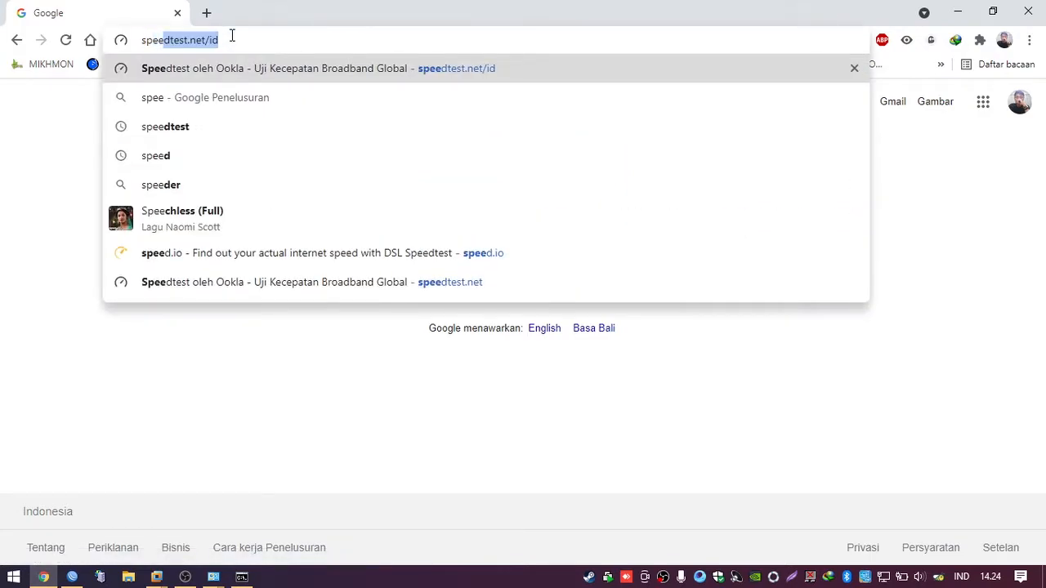
pyautogui.press('BackSpace')
pyautogui.press('BackSpace')
pyautogui.press('BackSpace')
pyautogui.press('BackSpace')
pyautogui.press('BackSpace')
pyautogui.write('you')
pyautogui.press('Return')
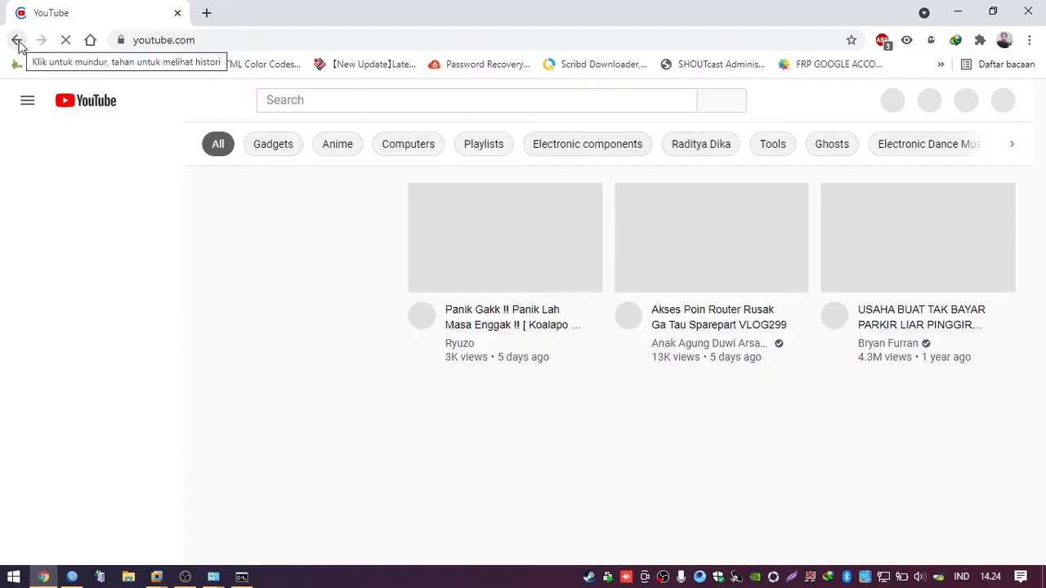
pyautogui.click(18, 42)
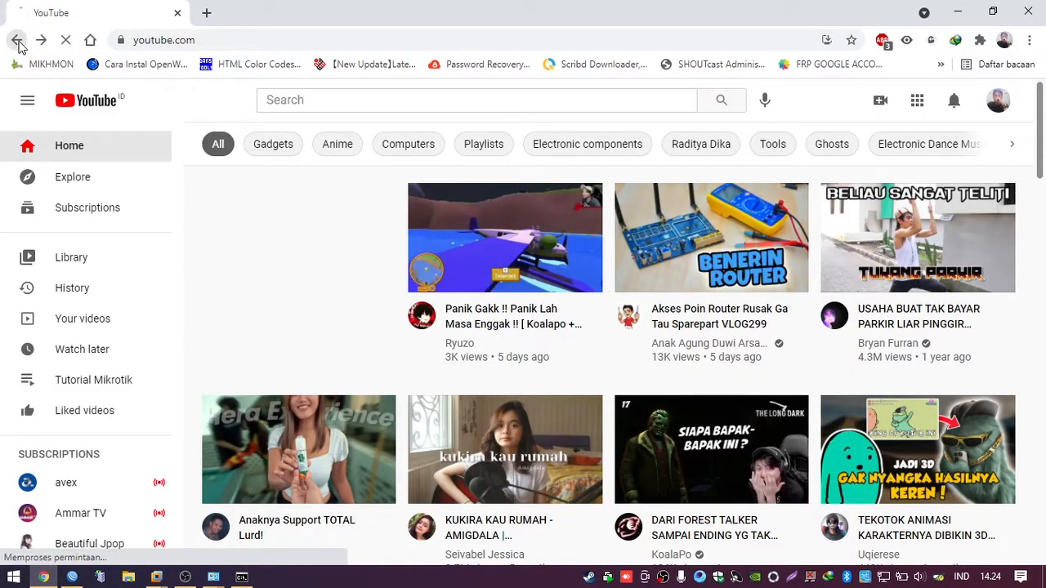
pyautogui.click(72, 577)
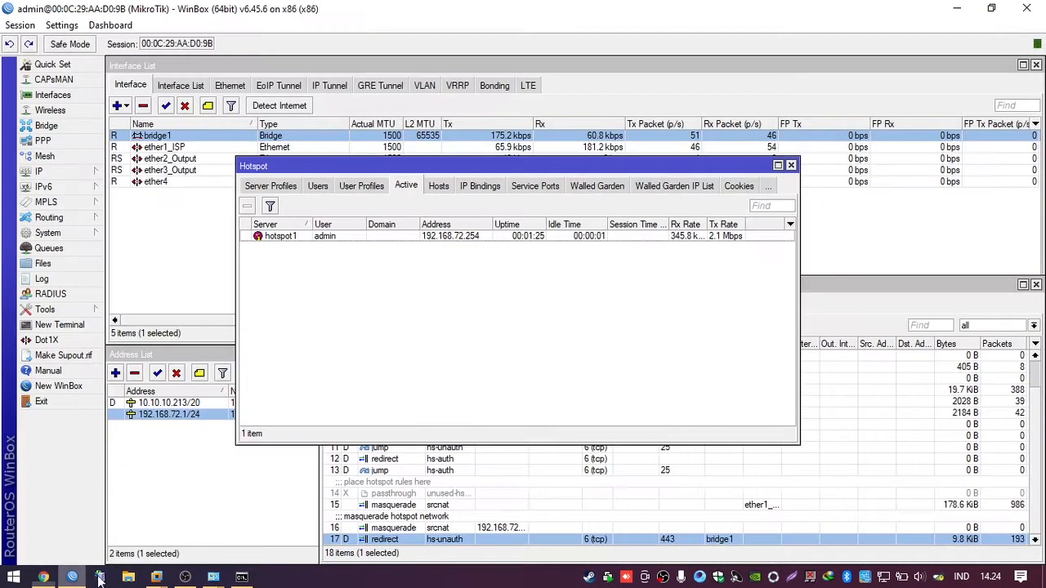
# Step: Move the Hotspot window aside and close the Firewall window
pyautogui.moveTo(520, 166); pyautogui.dragTo(742, 207)
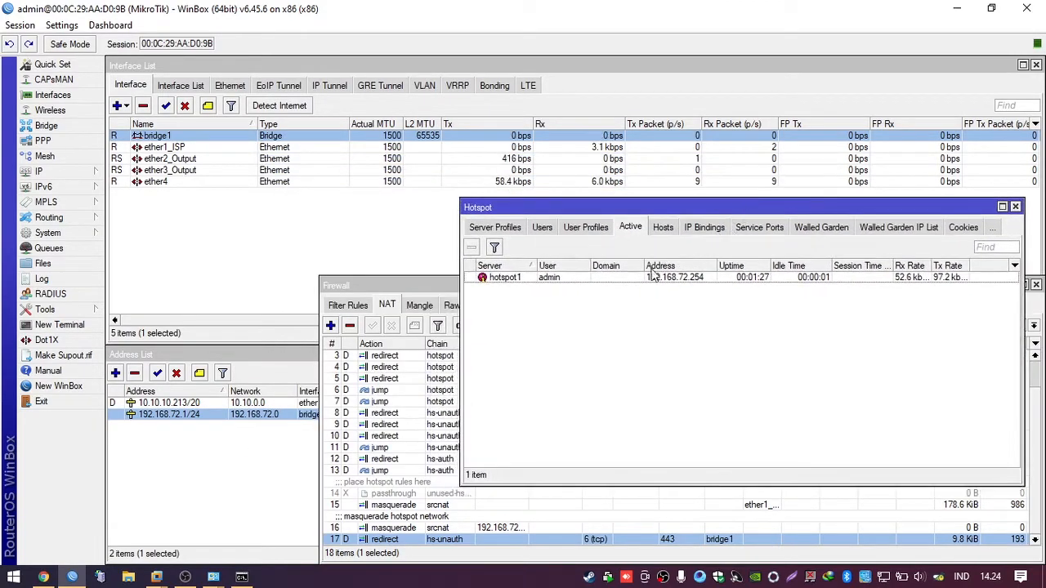
pyautogui.click(448, 292)
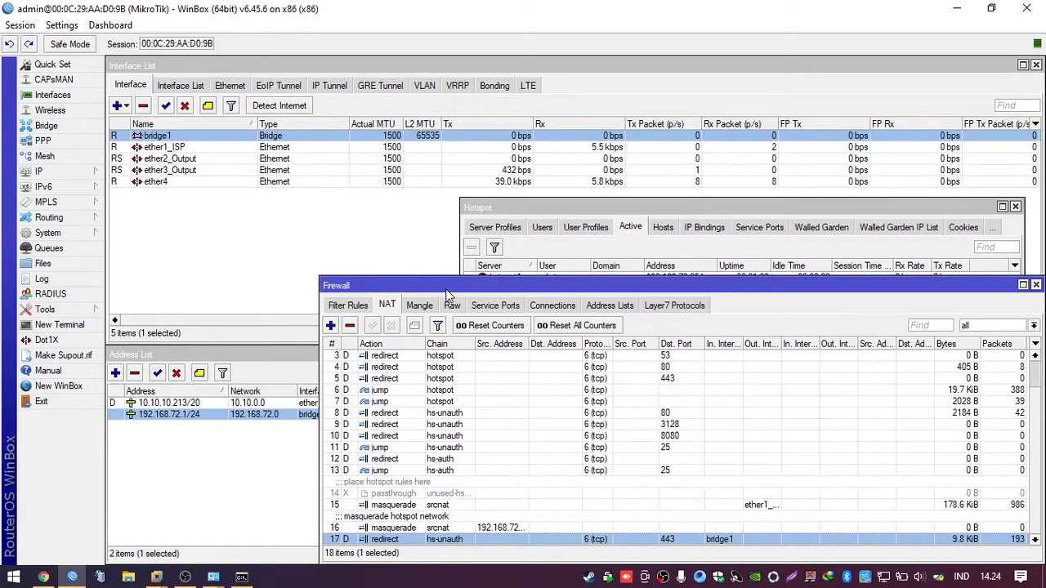
pyautogui.click(1036, 285)
# Step: Move, shorten and widen the Hotspot window, then return to Chrome
pyautogui.moveTo(623, 203); pyautogui.dragTo(584, 282)
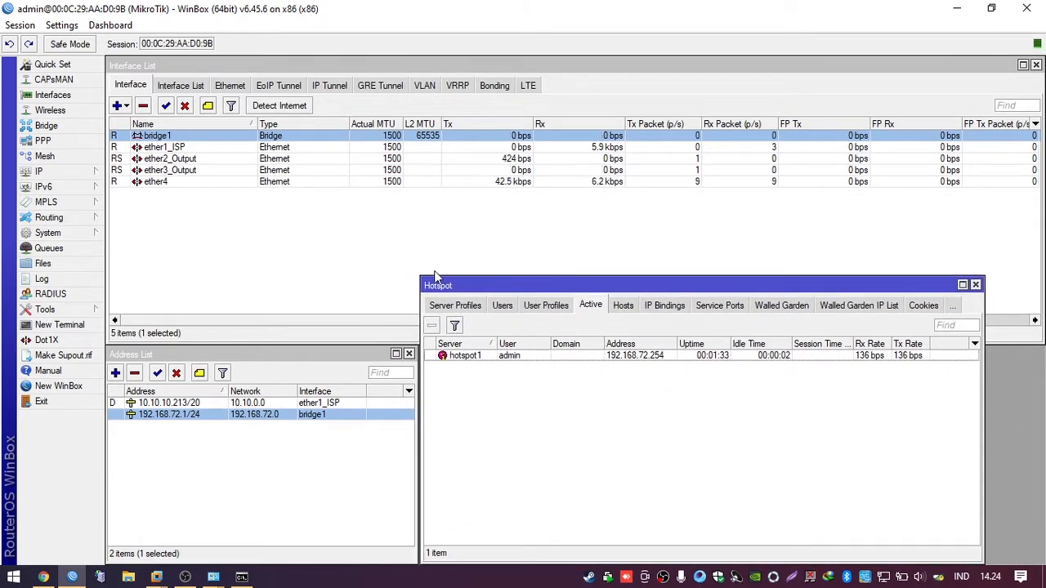
pyautogui.moveTo(416, 275); pyautogui.dragTo(418, 348)
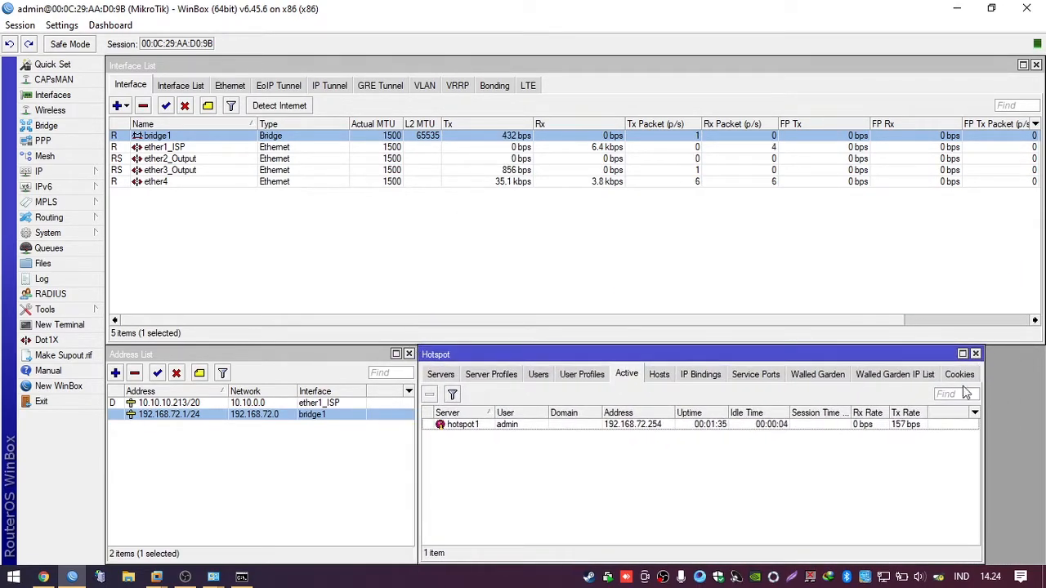
pyautogui.moveTo(987, 357); pyautogui.dragTo(1044, 358)
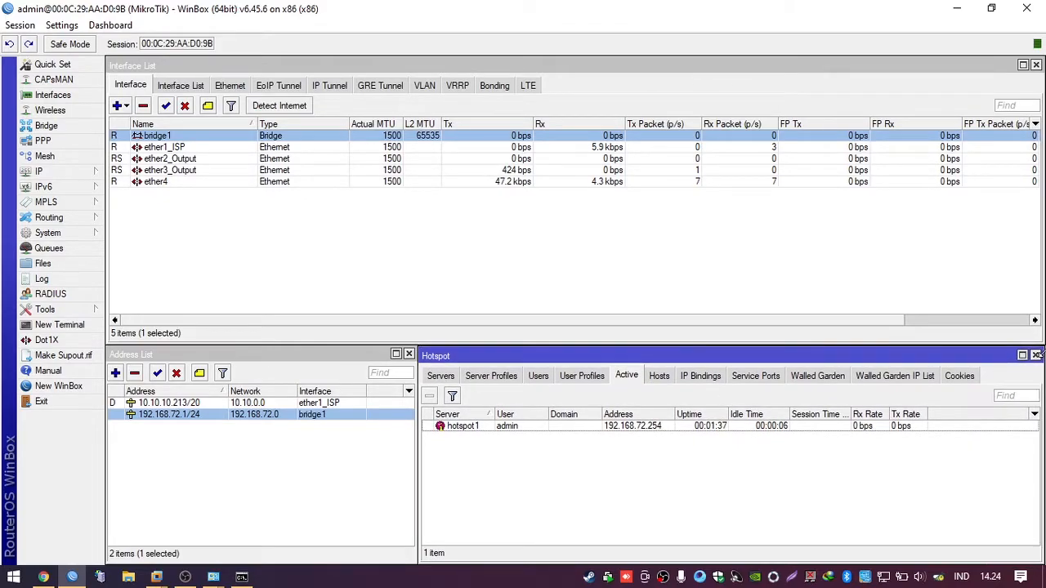
pyautogui.click(44, 577)
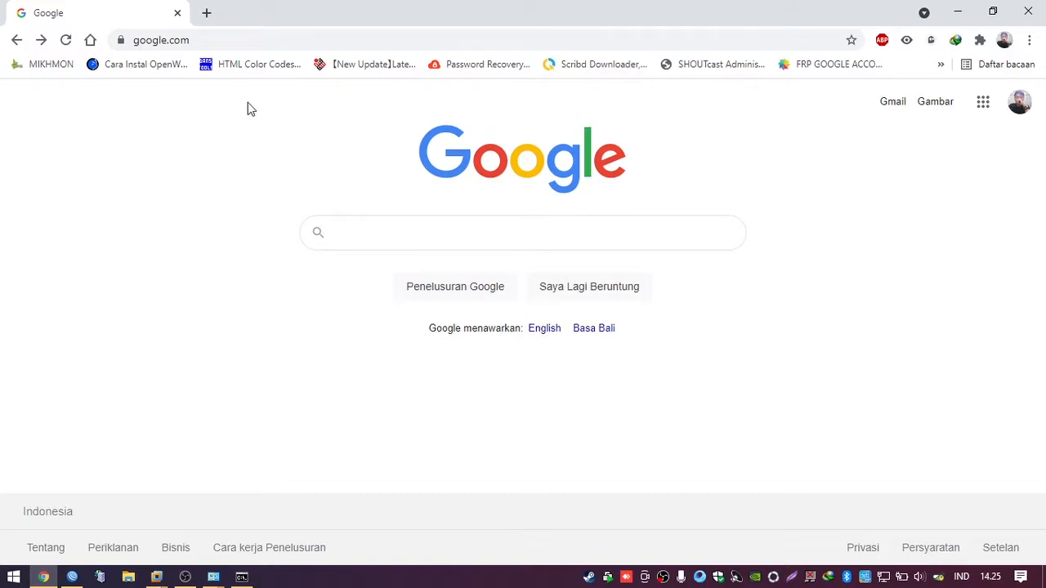
# Step: Load the belajarhotspot.net hotspot status page in Chrome
pyautogui.click(228, 42)
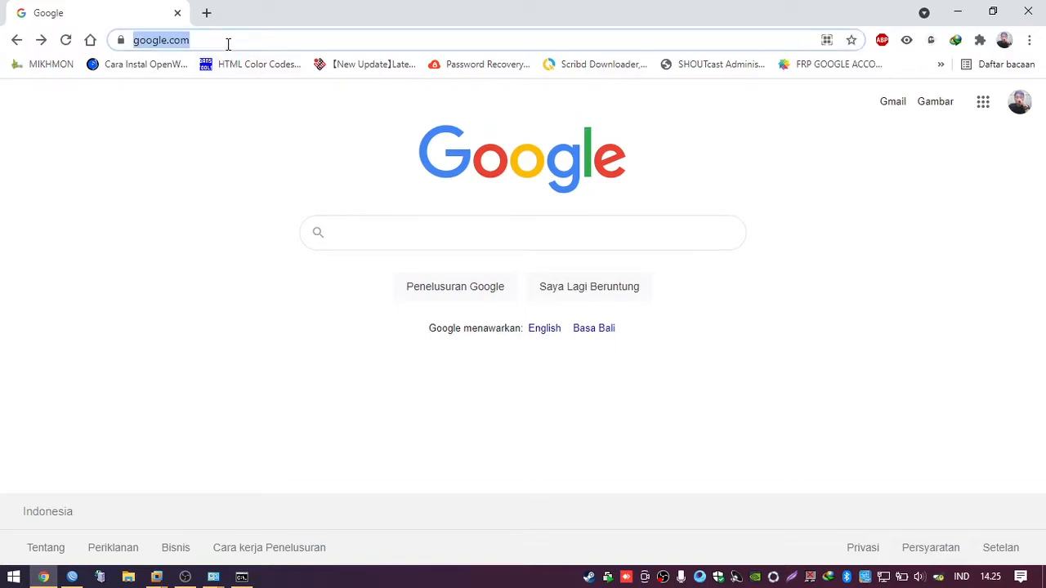
pyautogui.write('bele')
pyautogui.press('BackSpace')
pyautogui.write('aj')
pyautogui.press('Return')
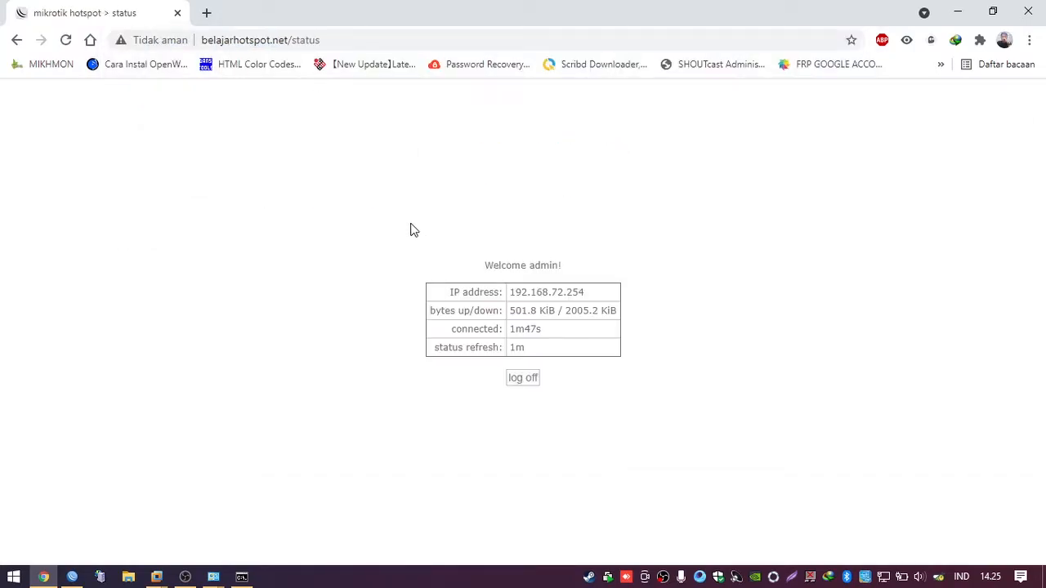
# Step: Log off the hotspot session, reach the default login page, and return to WinBox
pyautogui.click(526, 381)
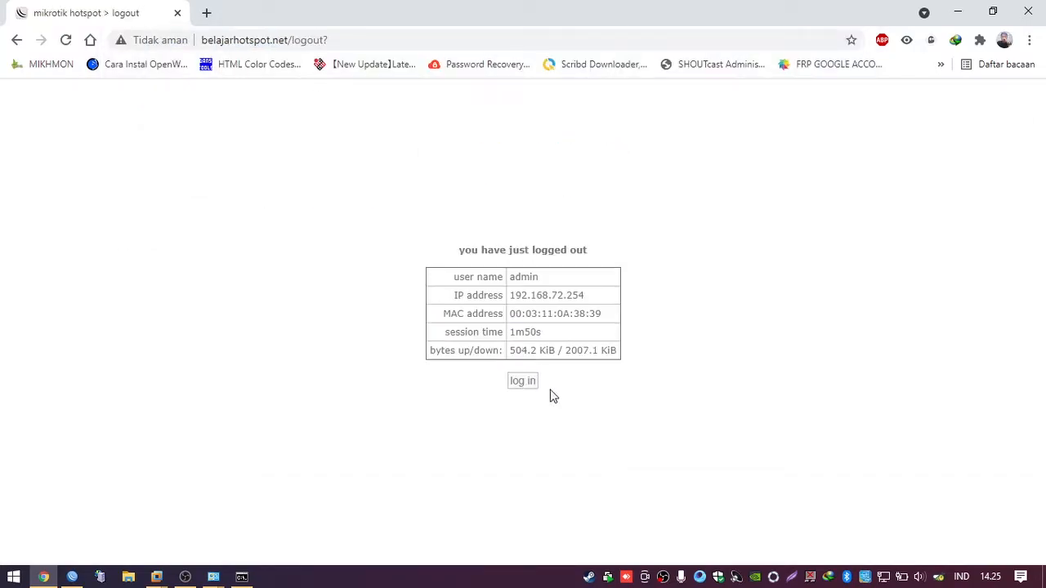
pyautogui.click(523, 382)
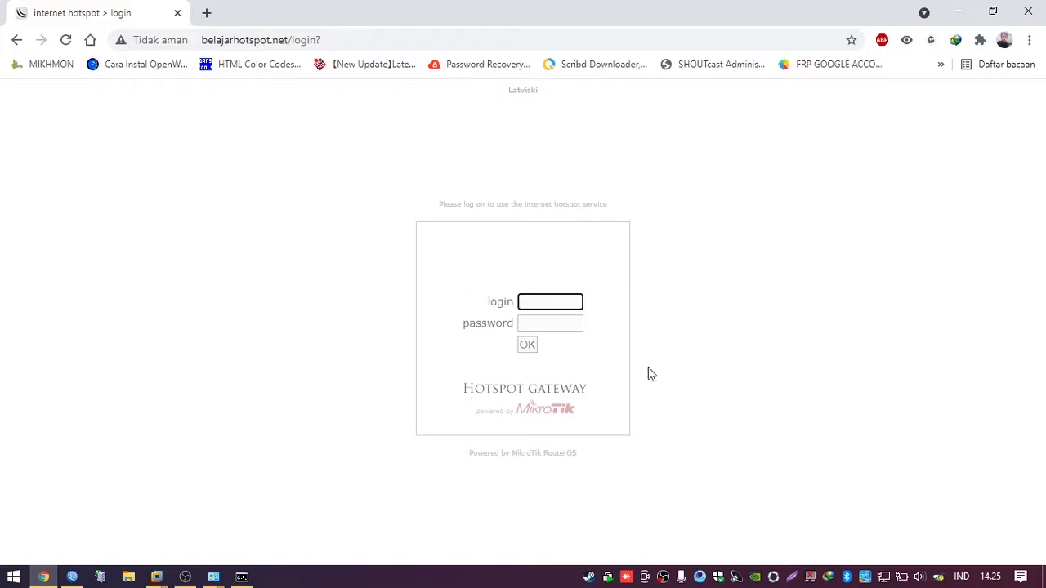
pyautogui.click(72, 577)
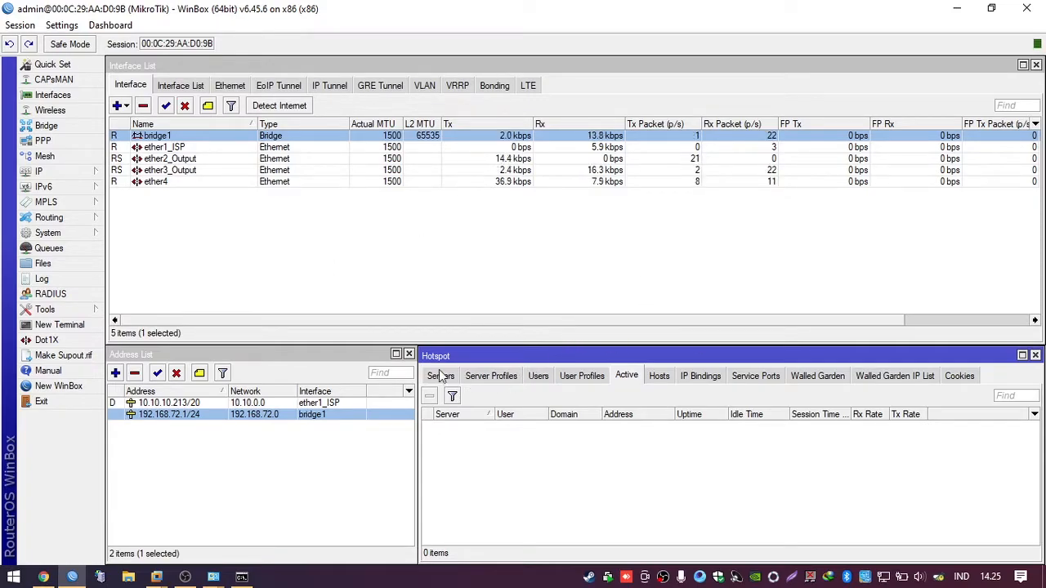
# Step: Open the router's File List and select the hotspot directory
pyautogui.click(233, 235)
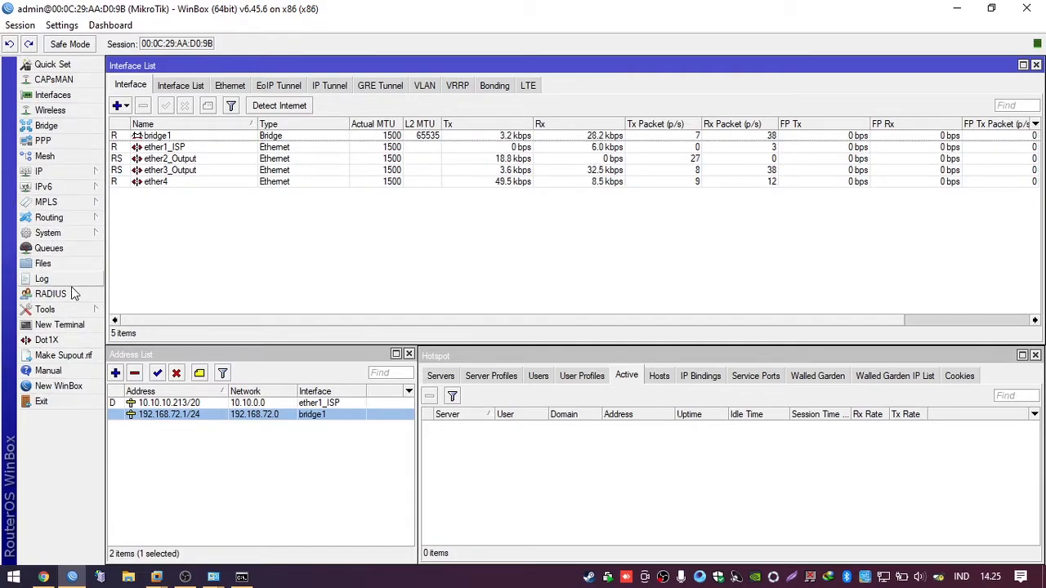
pyautogui.click(53, 266)
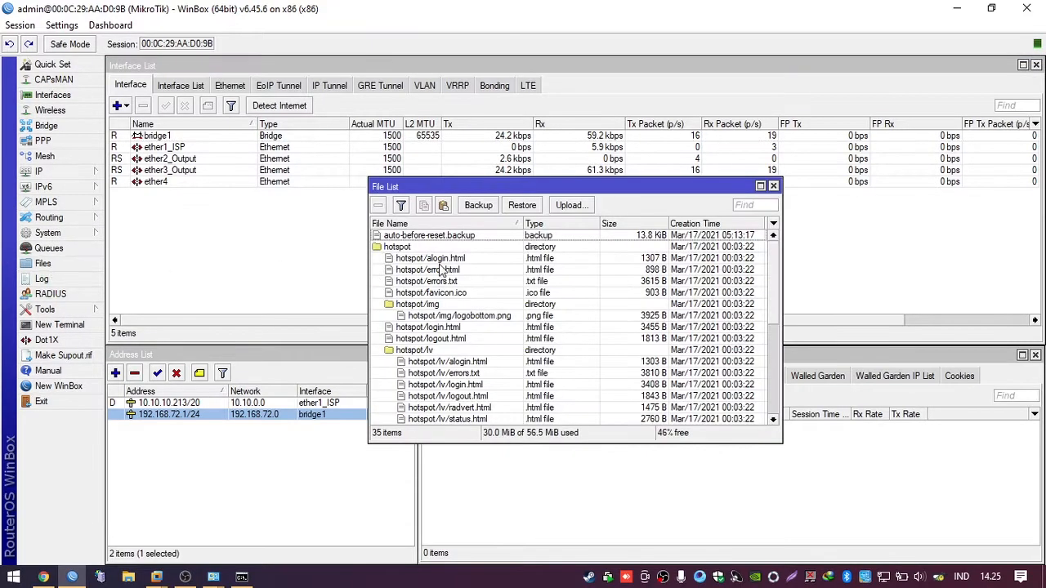
pyautogui.moveTo(496, 187); pyautogui.dragTo(534, 135)
pyautogui.click(516, 196)
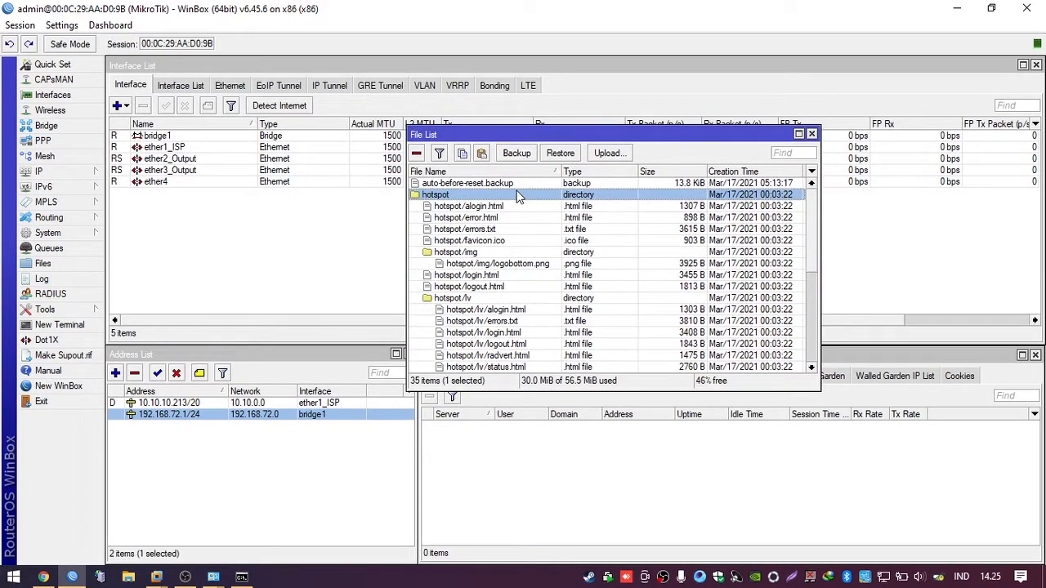
pyautogui.scroll(-5, 532, 298)
pyautogui.scroll(5, 535, 298)
# Step: Remove the hotspot directory from the router's File List, leaving 6 items
pyautogui.rightClick(434, 198)
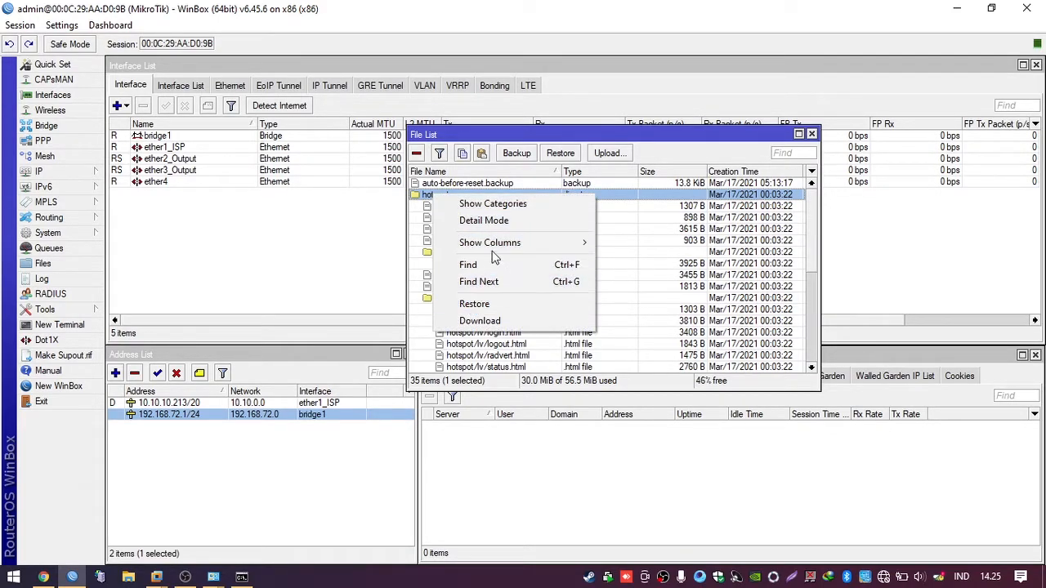
pyautogui.click(434, 268)
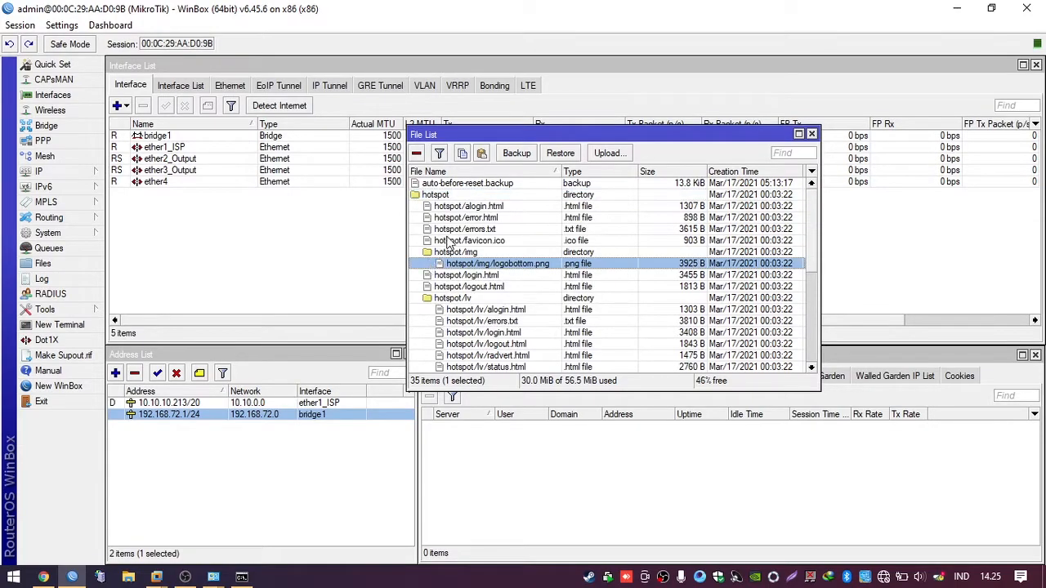
pyautogui.click(479, 196)
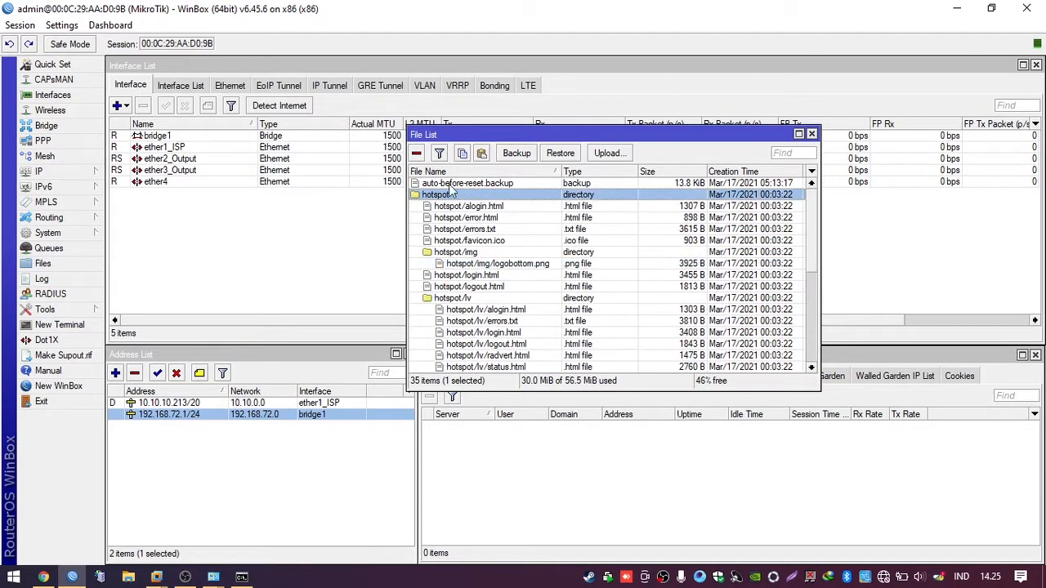
pyautogui.click(417, 154)
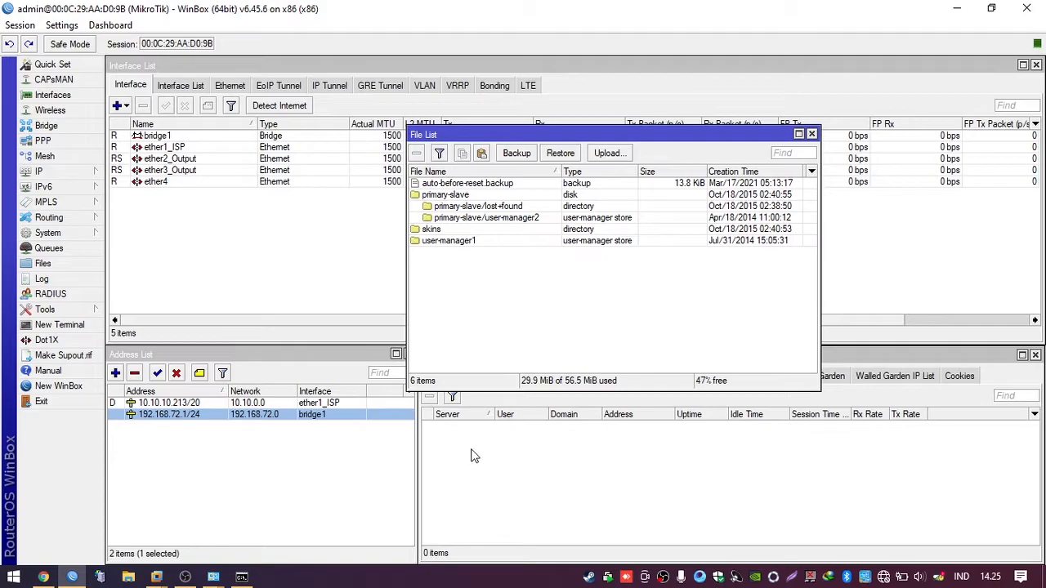
pyautogui.click(538, 309)
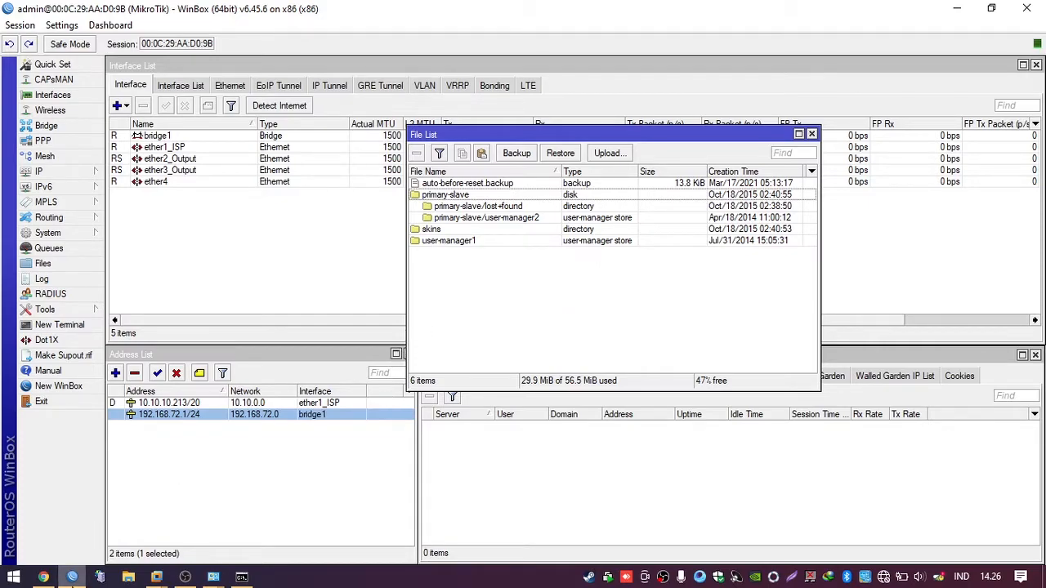
pyautogui.click(122, 579)
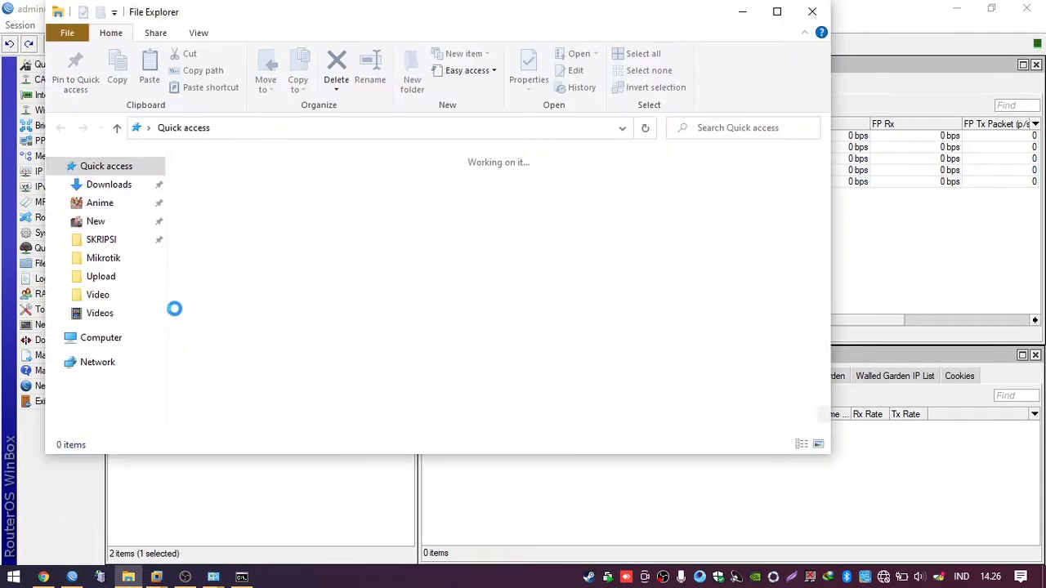
# Step: Navigate Downloads > Kerjaan > Mikrotik > Template Login and open the BIRU template folder
pyautogui.click(114, 185)
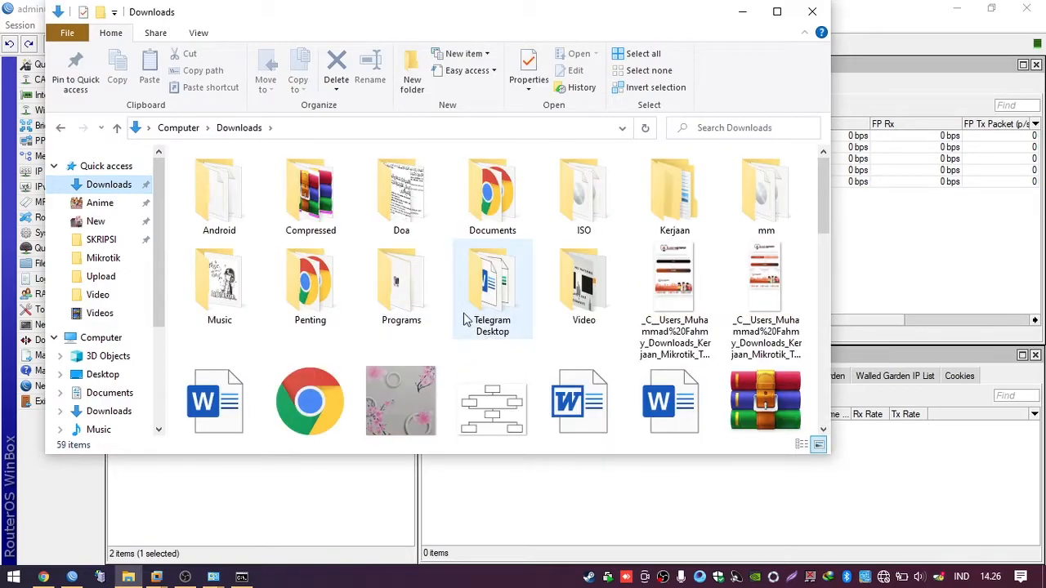
pyautogui.click(466, 320)
pyautogui.click(590, 296)
pyautogui.click(686, 210)
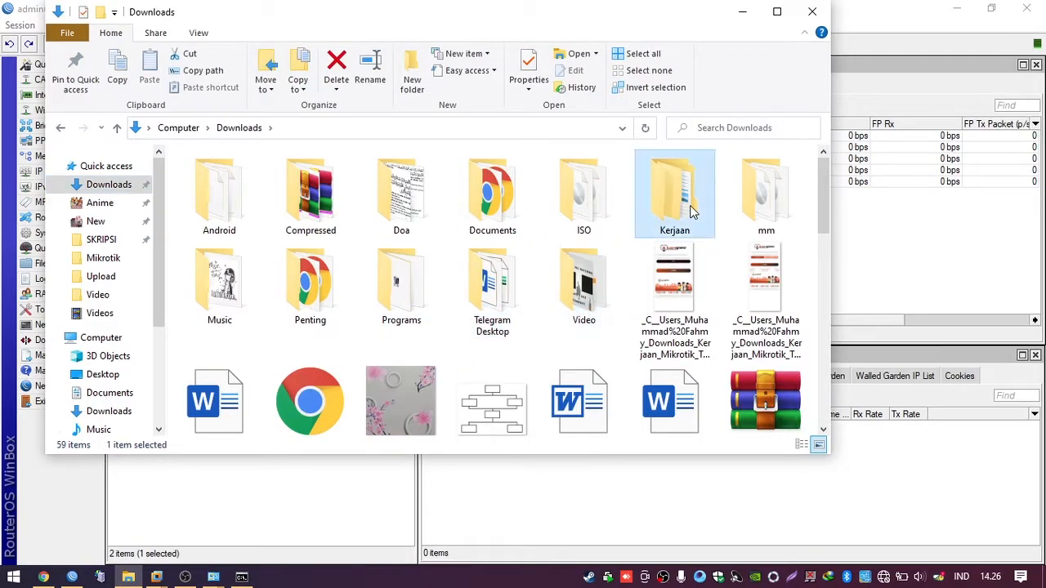
pyautogui.doubleClick(691, 211)
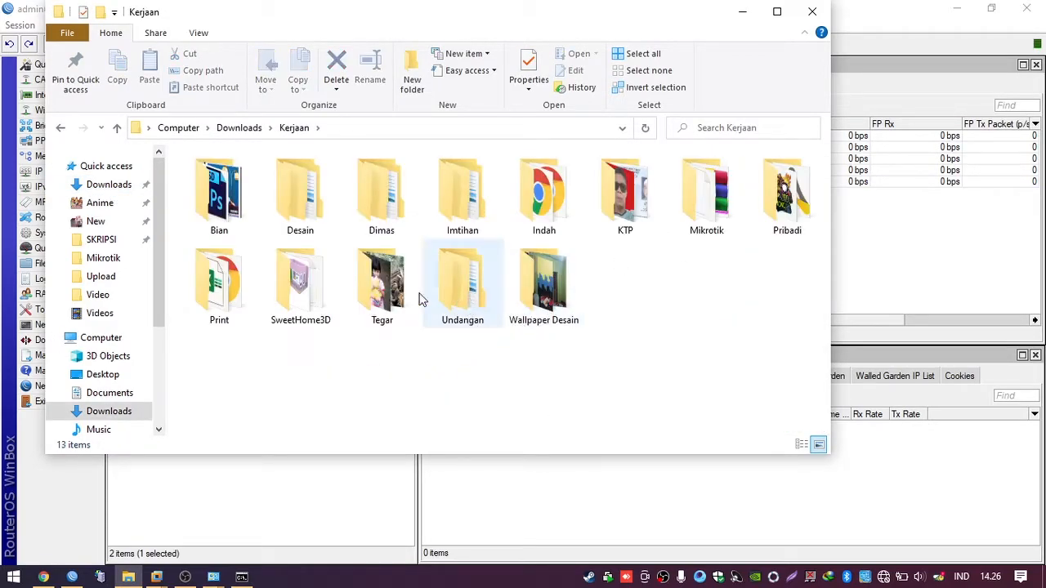
pyautogui.doubleClick(675, 211)
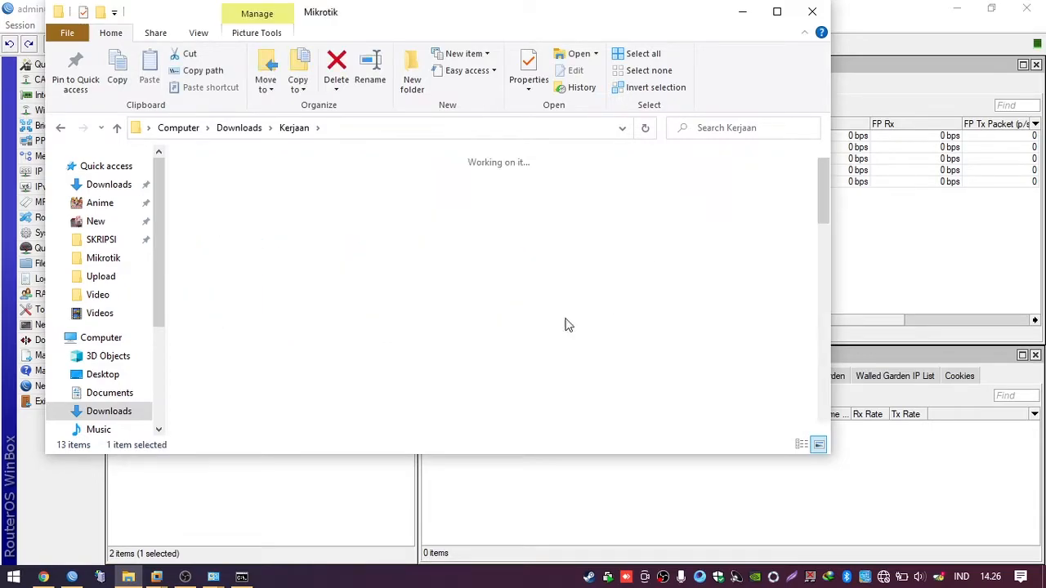
pyautogui.scroll(-2, 494, 319)
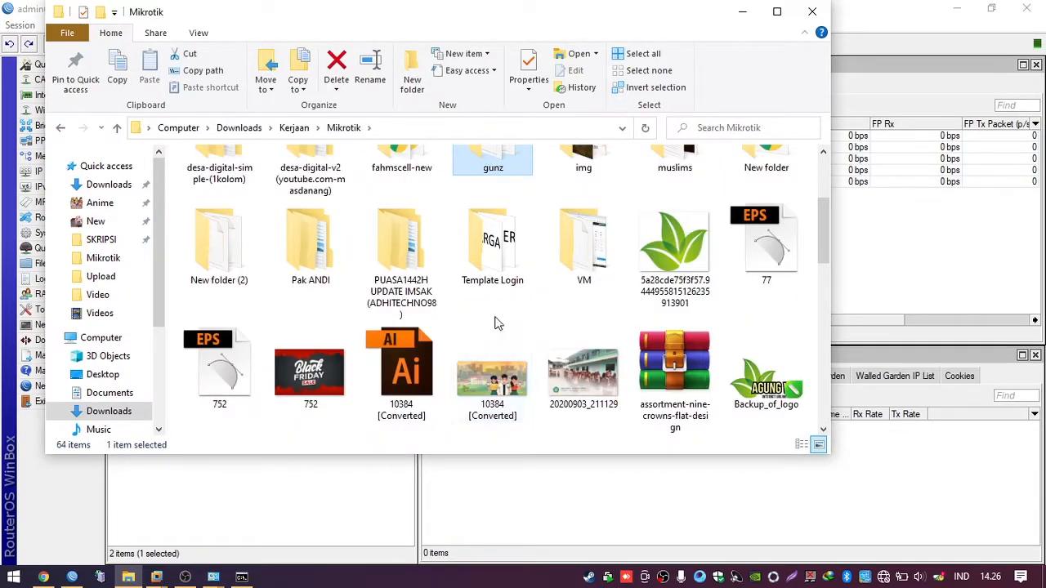
pyautogui.doubleClick(497, 245)
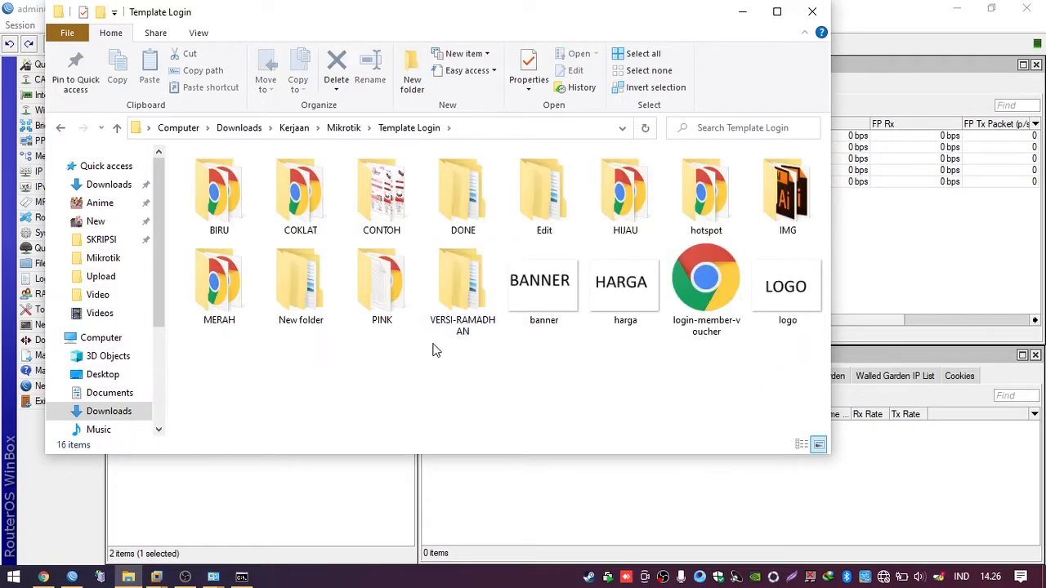
pyautogui.click(492, 206)
pyautogui.click(646, 204)
pyautogui.press('Left')
pyautogui.press('Left')
pyautogui.press('Left')
pyautogui.press('Left')
pyautogui.press('Left')
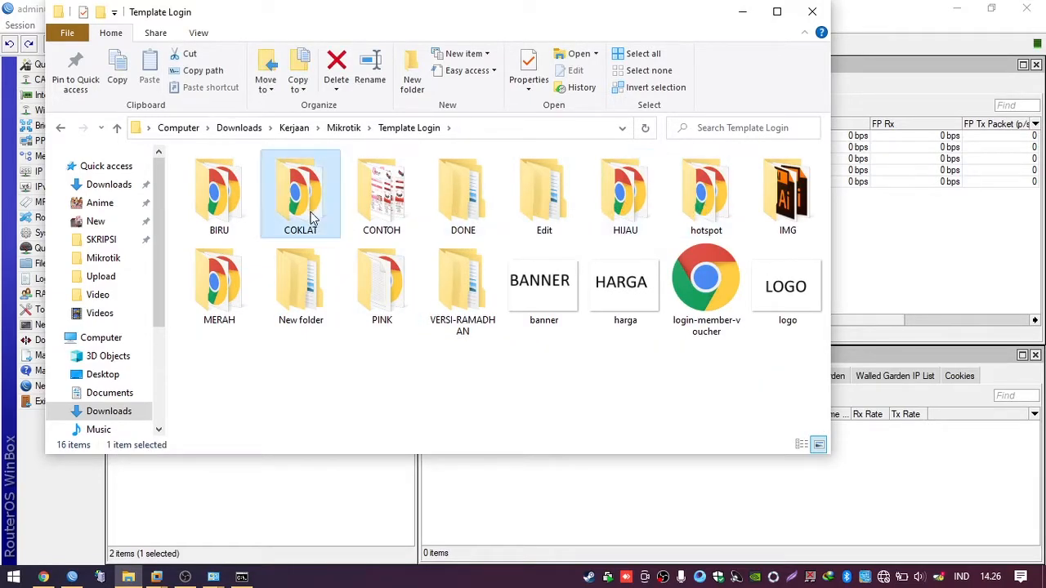
pyautogui.press('Return')
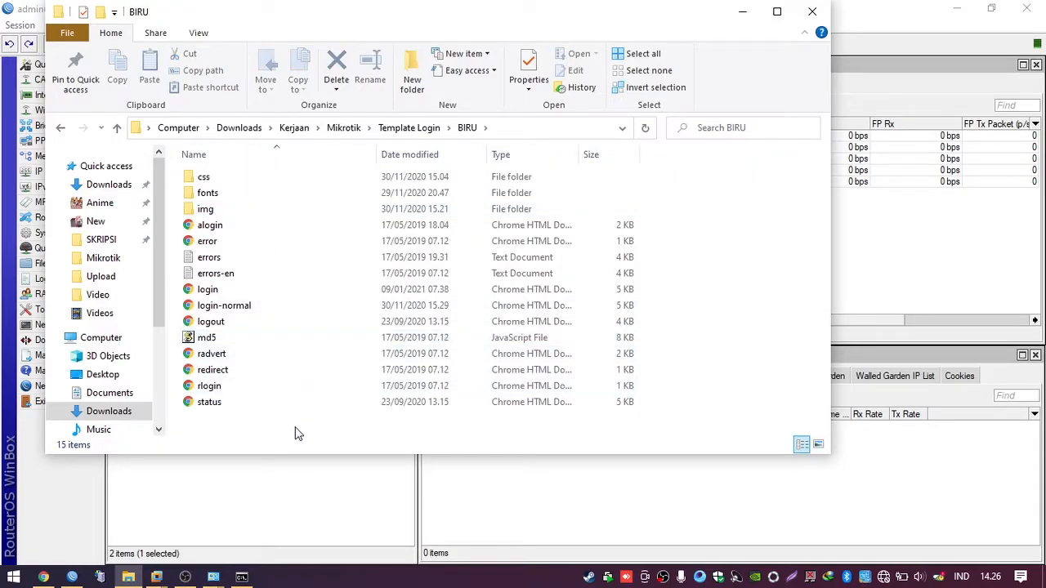
# Step: Copy all BIRU template files and create a new folder named hotspot
pyautogui.hotkey('ctrl', 'a')
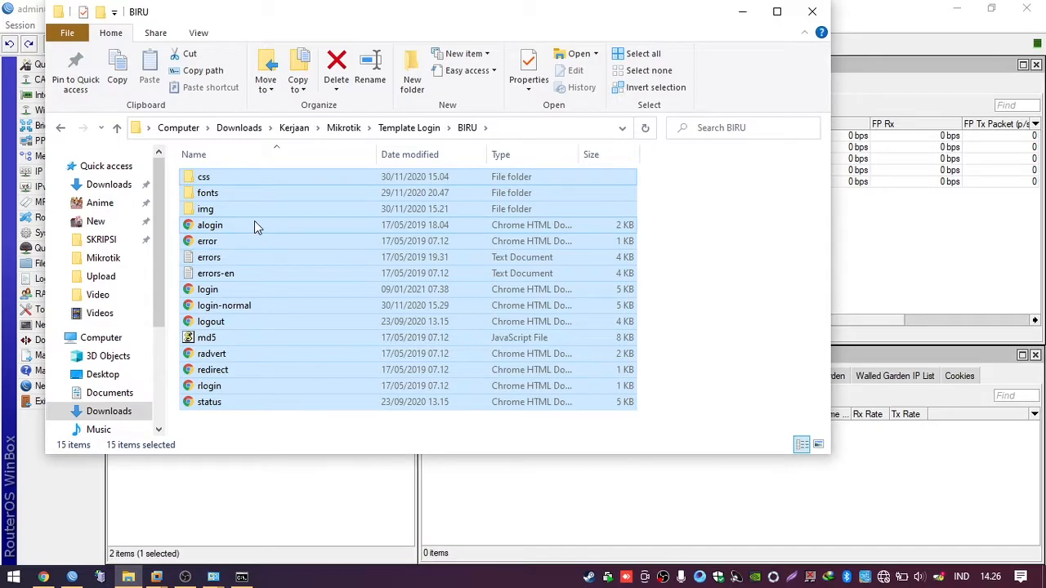
pyautogui.hotkey('ctrl', 'c')
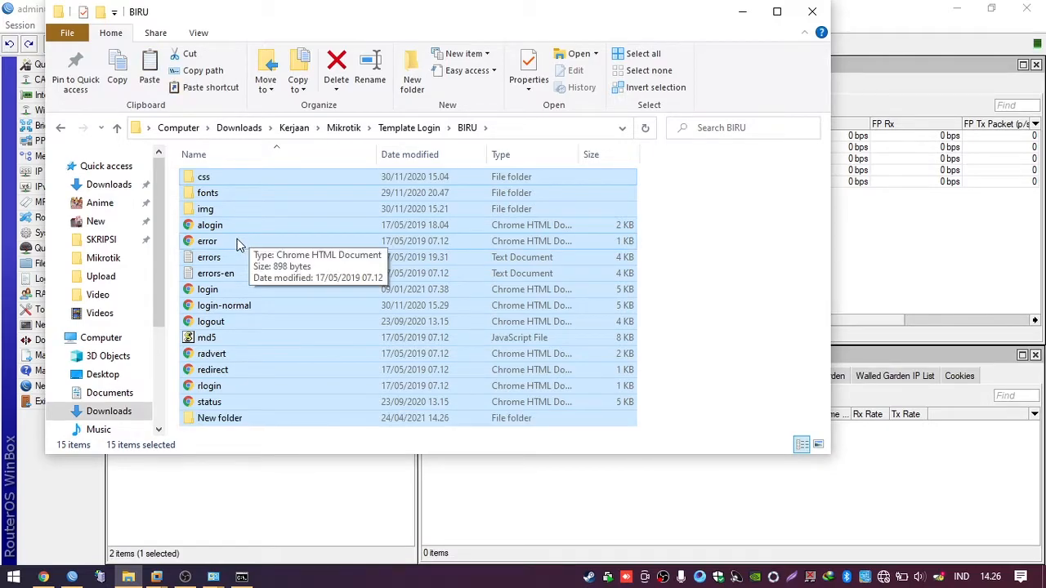
pyautogui.hotkey('ctrl', 'shift', 'n')
pyautogui.write('hotpos')
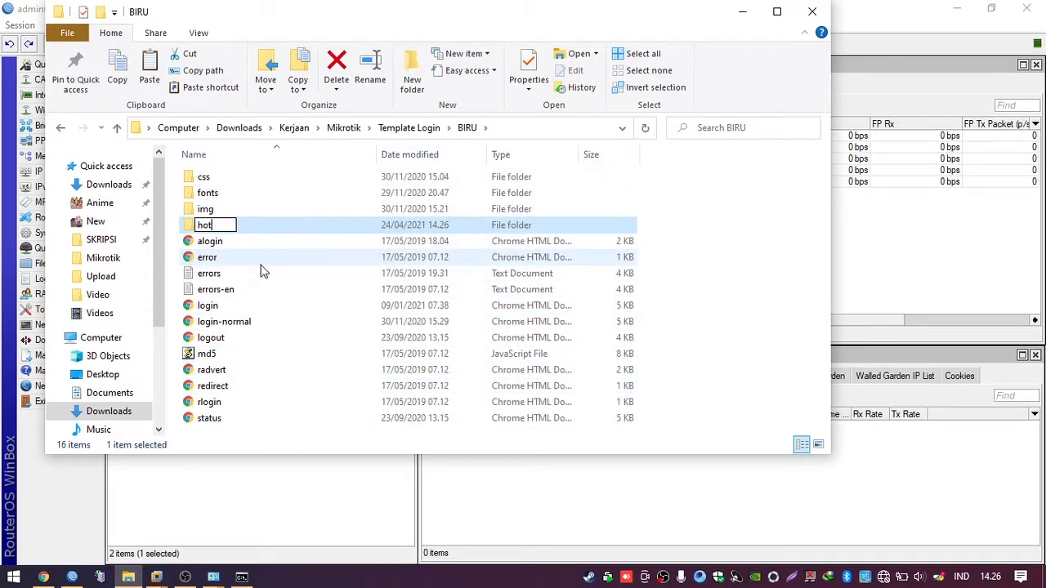
pyautogui.press('BackSpace')
pyautogui.press('BackSpace')
pyautogui.press('BackSpace')
pyautogui.press('BackSpace')
pyautogui.write('spo')
pyautogui.press('Return')
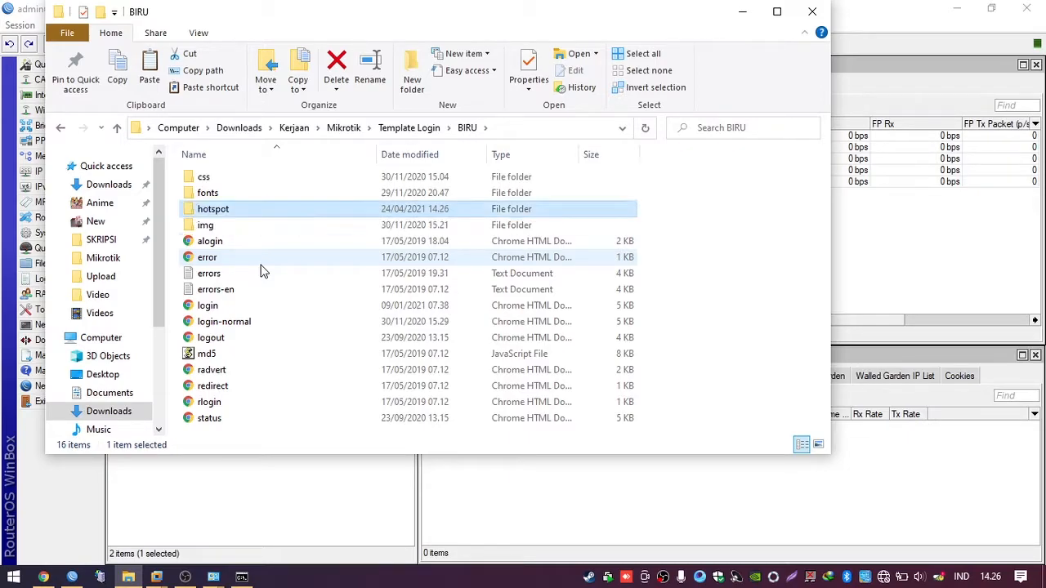
# Step: Paste the copied template files into the hotspot folder, then go back to BIRU
pyautogui.press('Return')
pyautogui.hotkey('ctrl', 'v')
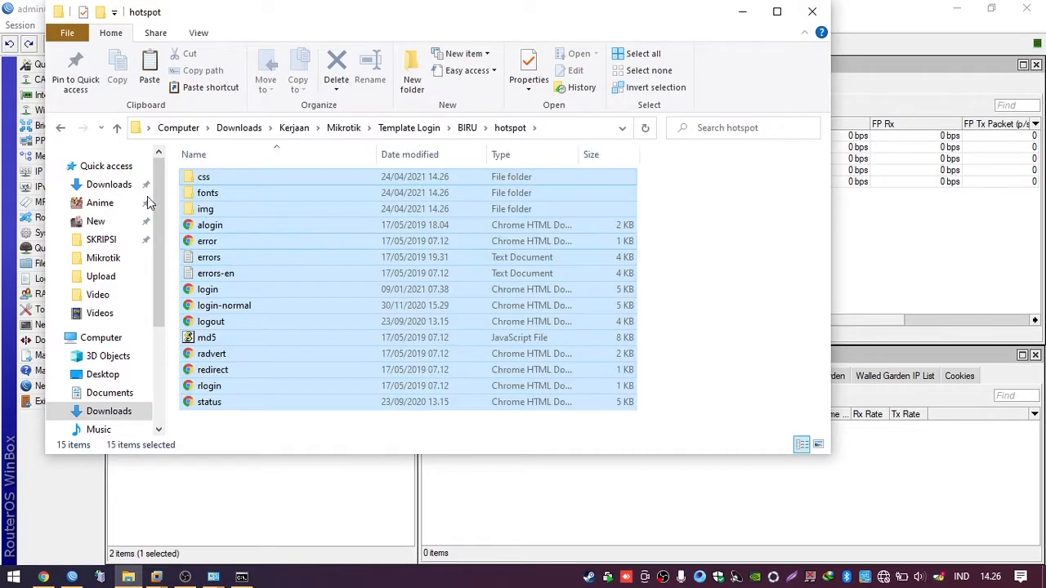
pyautogui.click(60, 128)
# Step: Drag the local hotspot folder onto WinBox's File List to upload it, then close Explorer
pyautogui.moveTo(356, 35); pyautogui.dragTo(495, 319)
pyautogui.moveTo(360, 497); pyautogui.dragTo(444, 276)
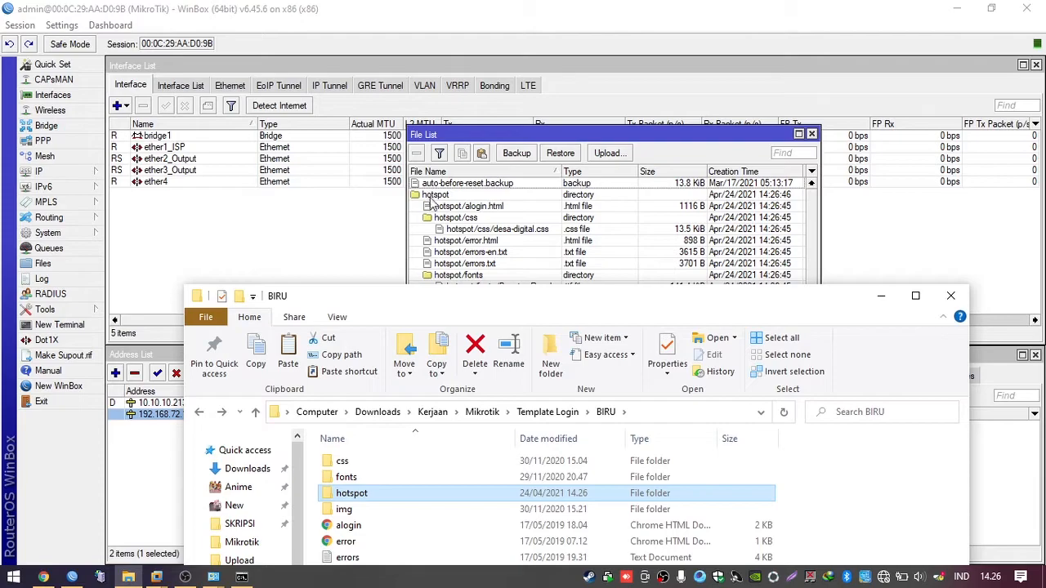
pyautogui.click(950, 296)
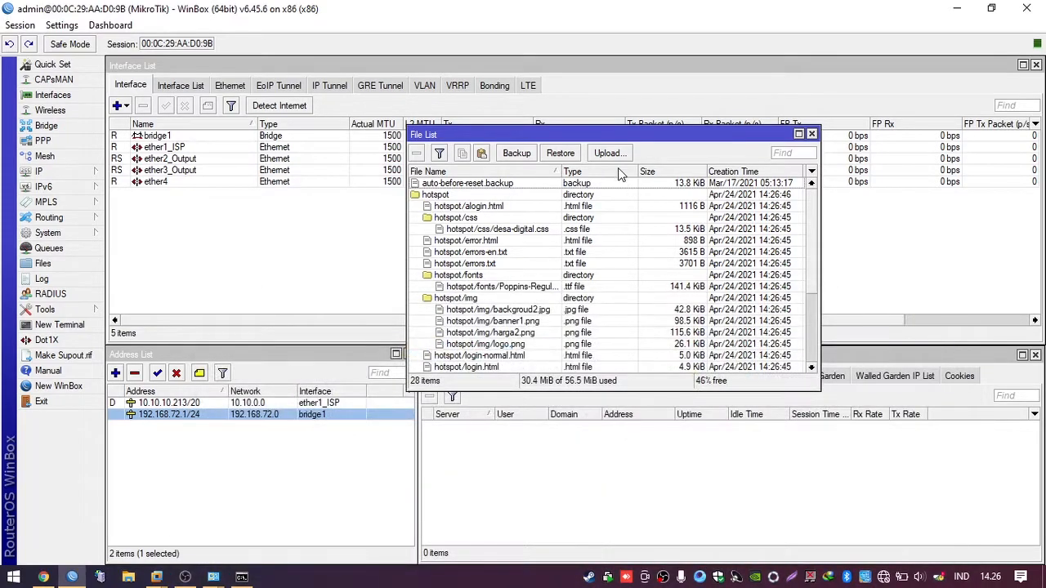
pyautogui.moveTo(603, 138); pyautogui.dragTo(494, 82)
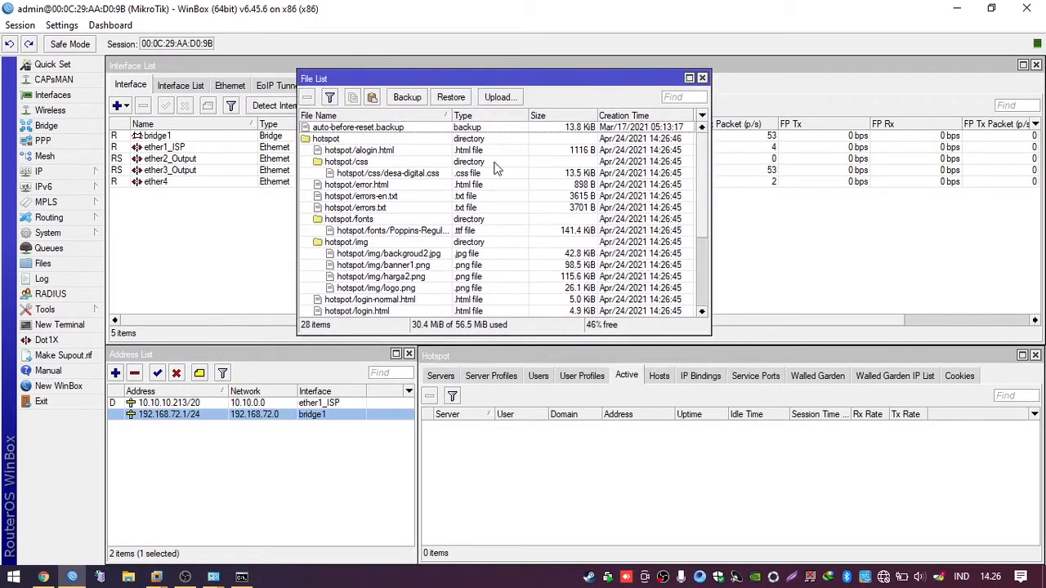
# Step: Open hotspot server profile hsprof1 on its General tab
pyautogui.click(466, 381)
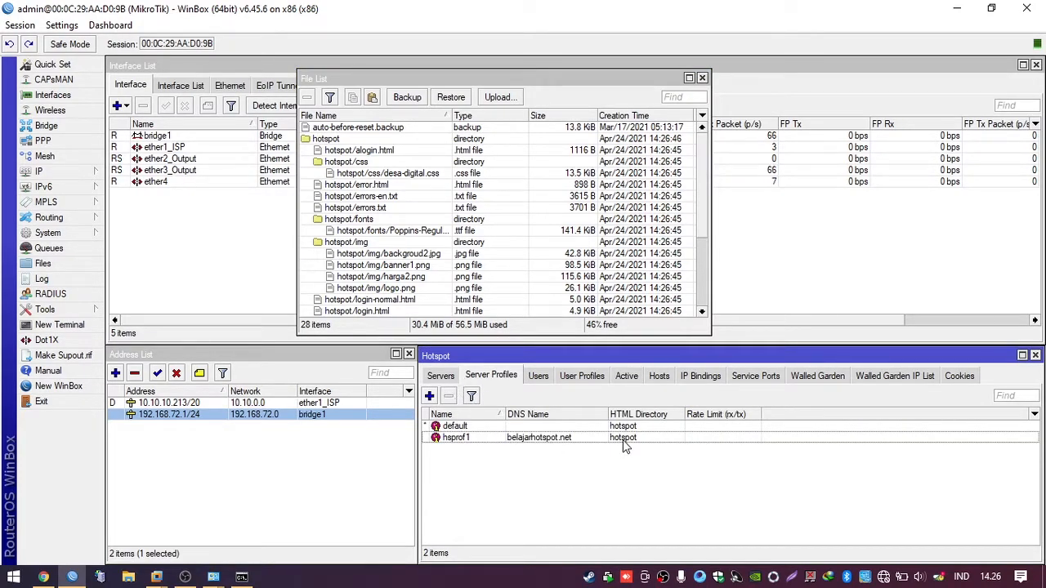
pyautogui.click(442, 379)
pyautogui.click(487, 378)
pyautogui.doubleClick(621, 439)
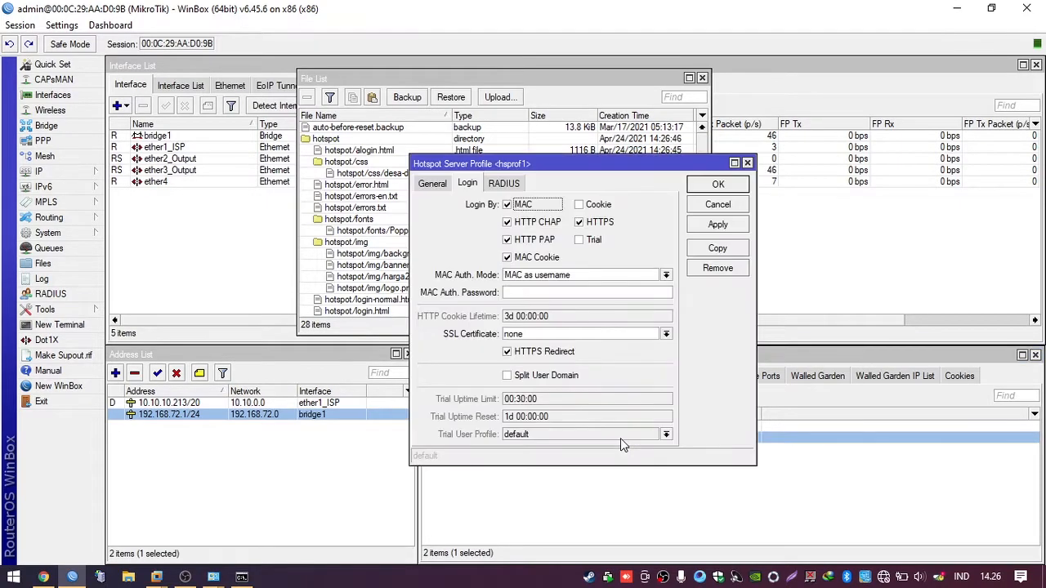
pyautogui.click(433, 184)
pyautogui.moveTo(482, 163); pyautogui.dragTo(737, 165)
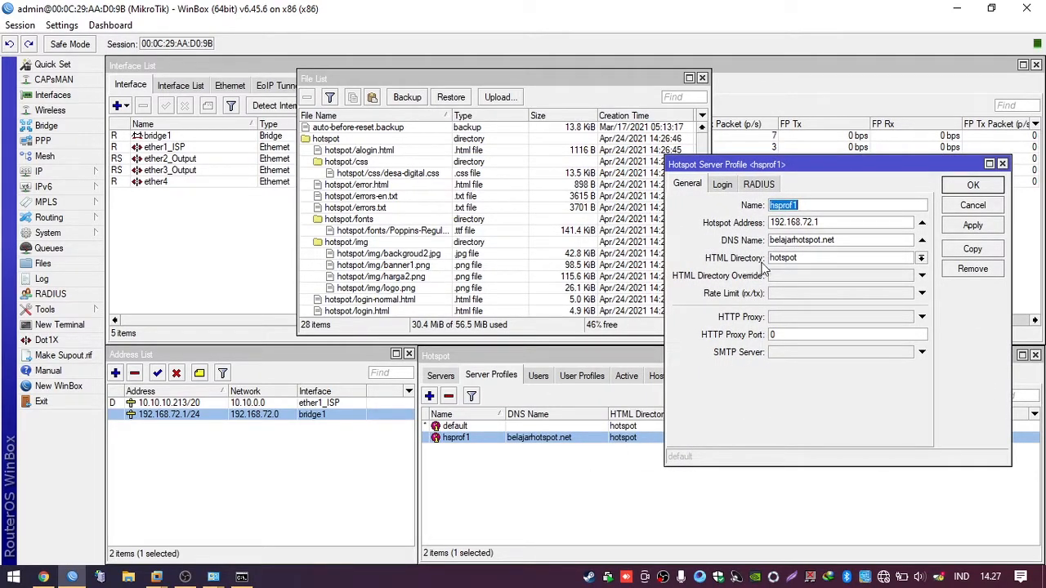
# Step: Set hsprof1's HTML Directory to hotspot, save it, and close the File List
pyautogui.click(922, 259)
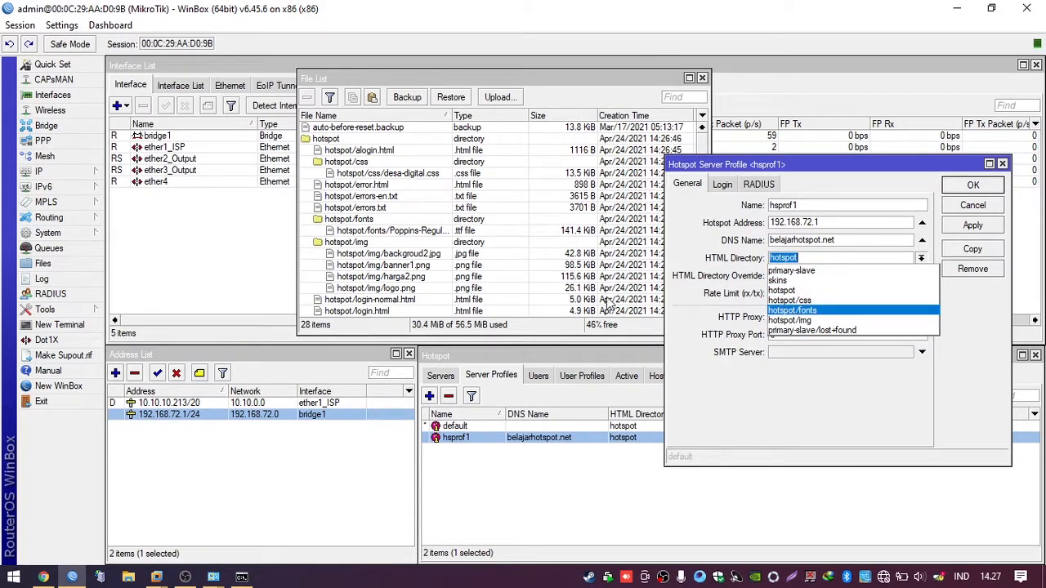
pyautogui.press('Down')
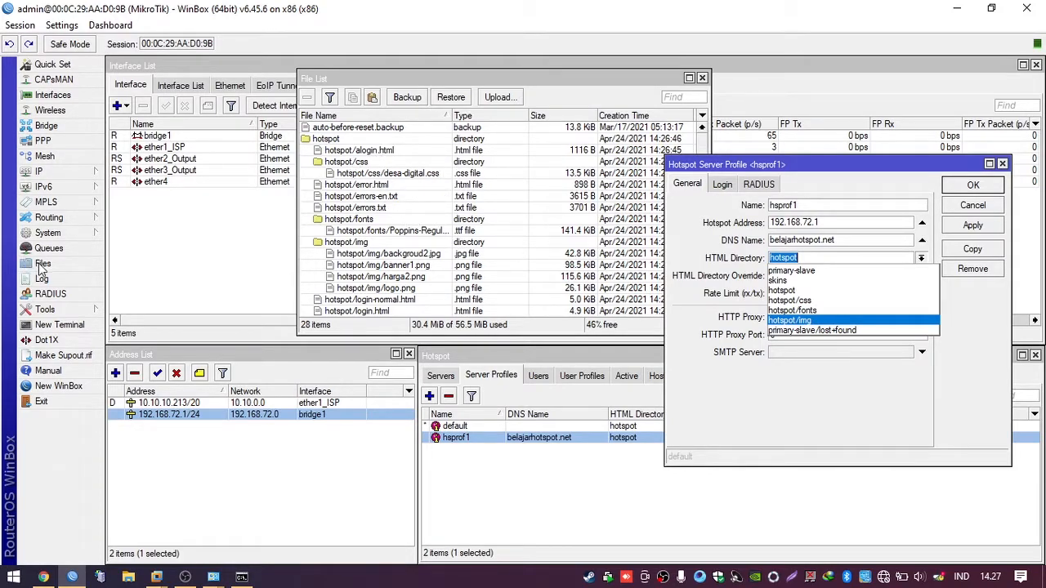
pyautogui.click(807, 294)
pyautogui.click(986, 191)
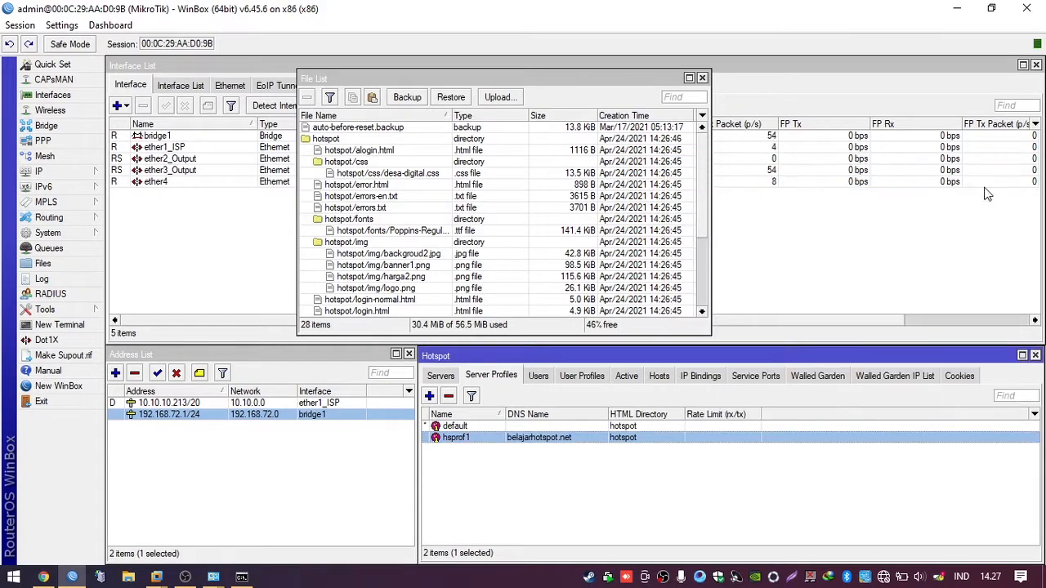
pyautogui.click(701, 79)
# Step: Reload the belajarhotspot.net login page and scroll through the new KAMALI WIFI voucher design
pyautogui.click(550, 493)
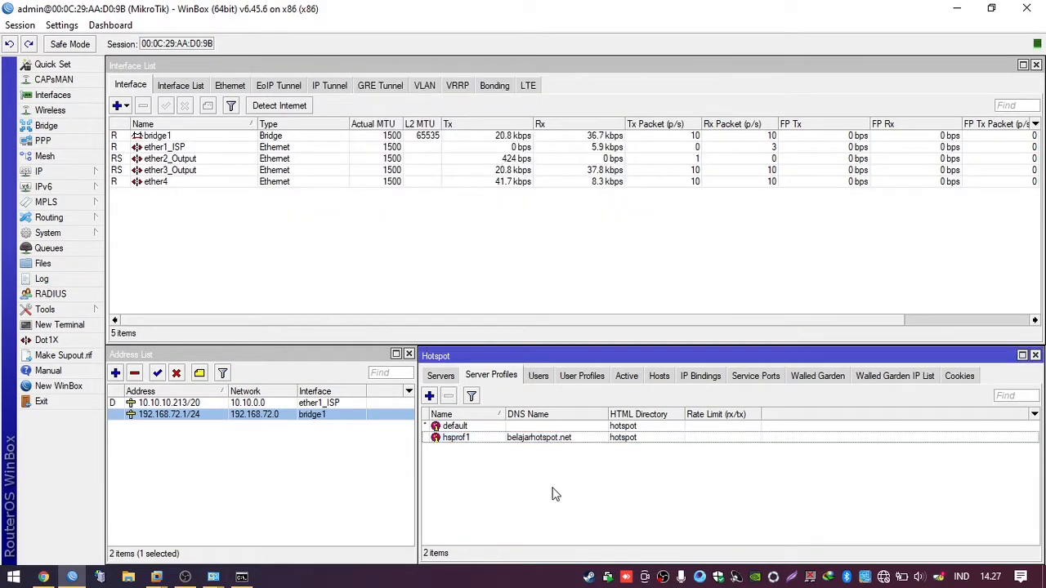
pyautogui.click(44, 577)
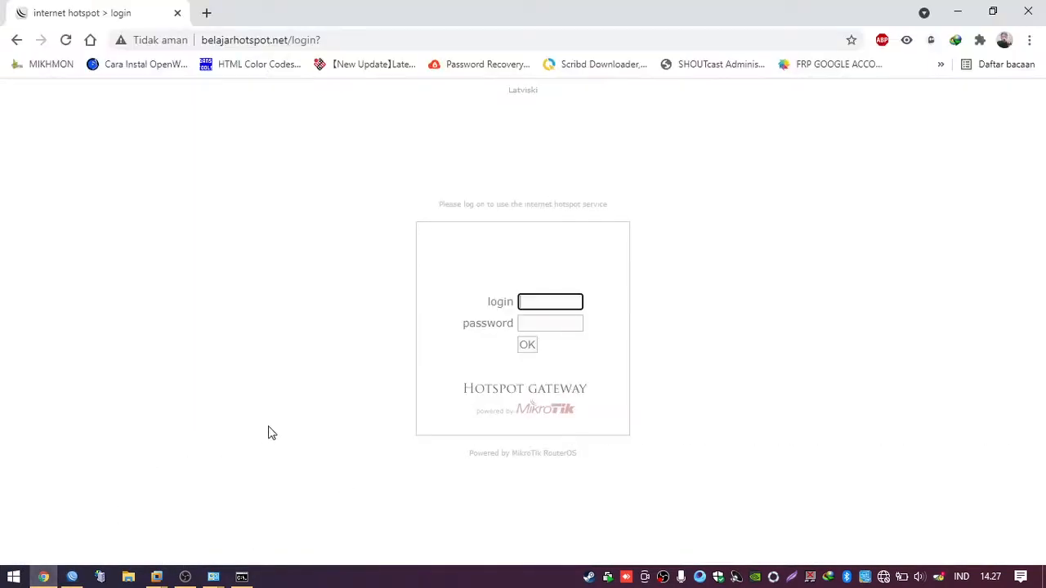
pyautogui.click(65, 40)
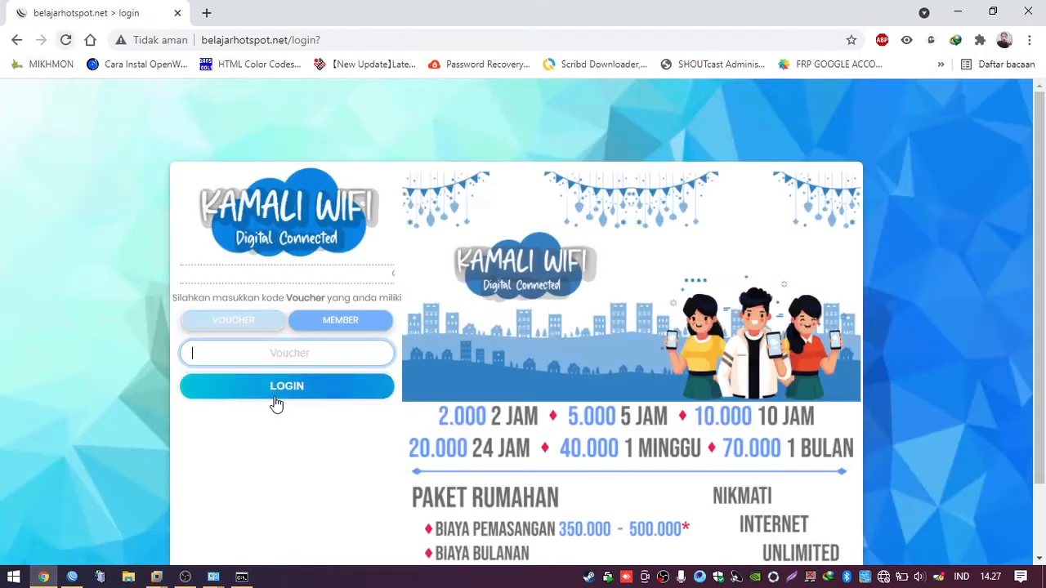
pyautogui.scroll(-2, 598, 333)
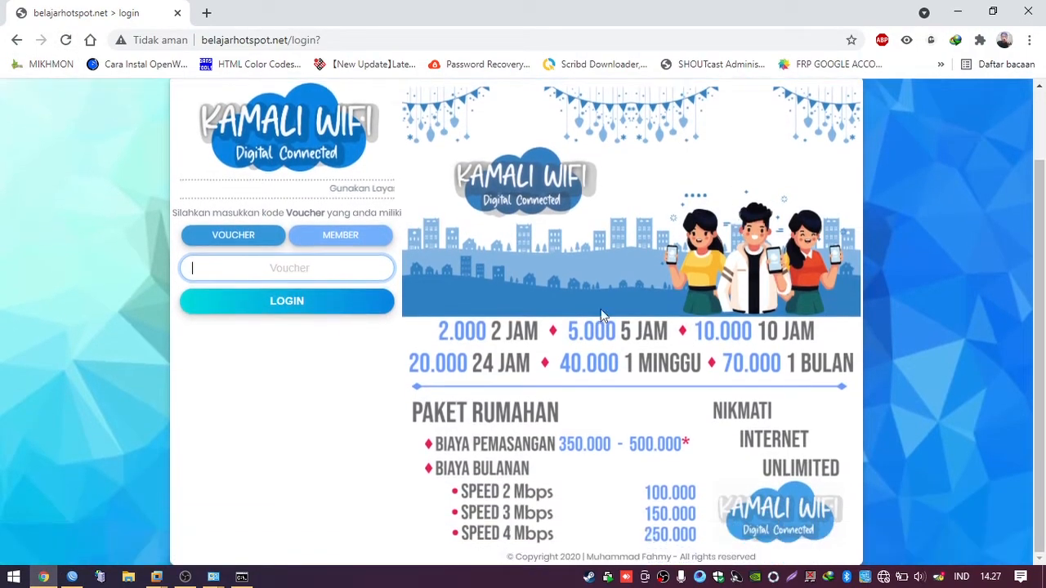
pyautogui.scroll(1, 662, 260)
pyautogui.scroll(-1, 660, 260)
pyautogui.scroll(1, 646, 262)
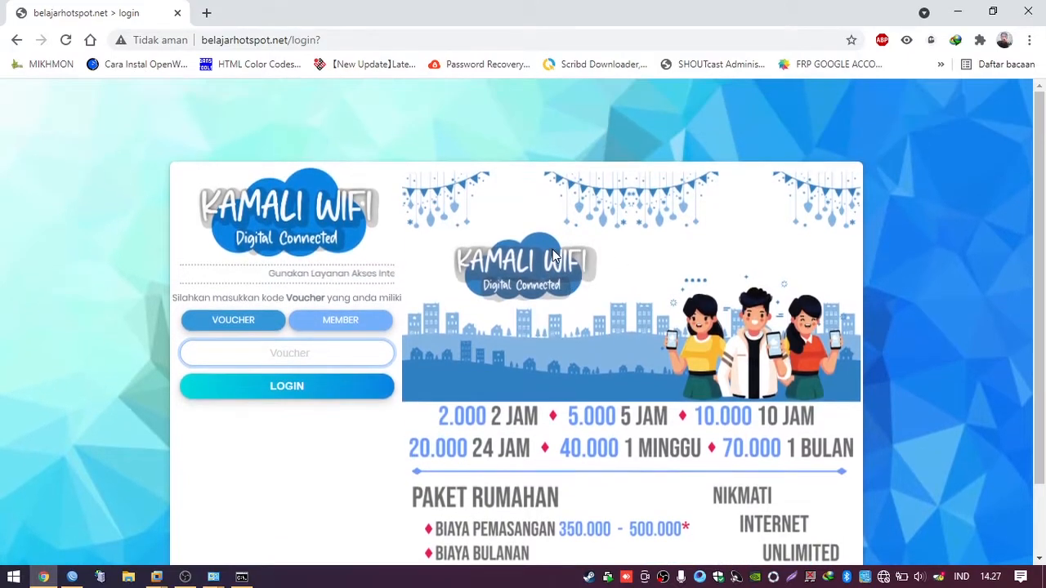
pyautogui.scroll(-2, 555, 271)
pyautogui.scroll(1, 577, 300)
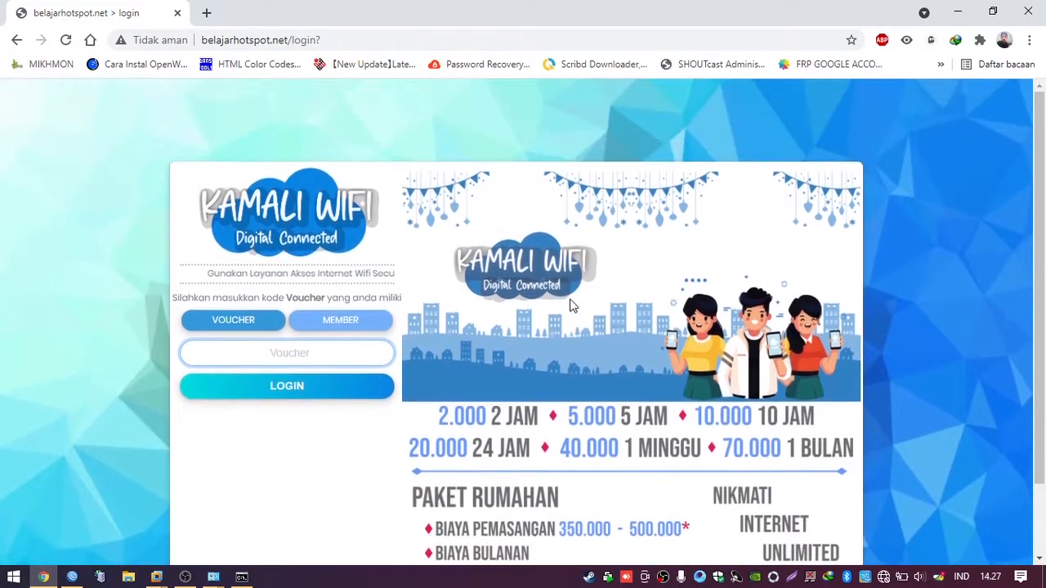
pyautogui.scroll(-1, 491, 310)
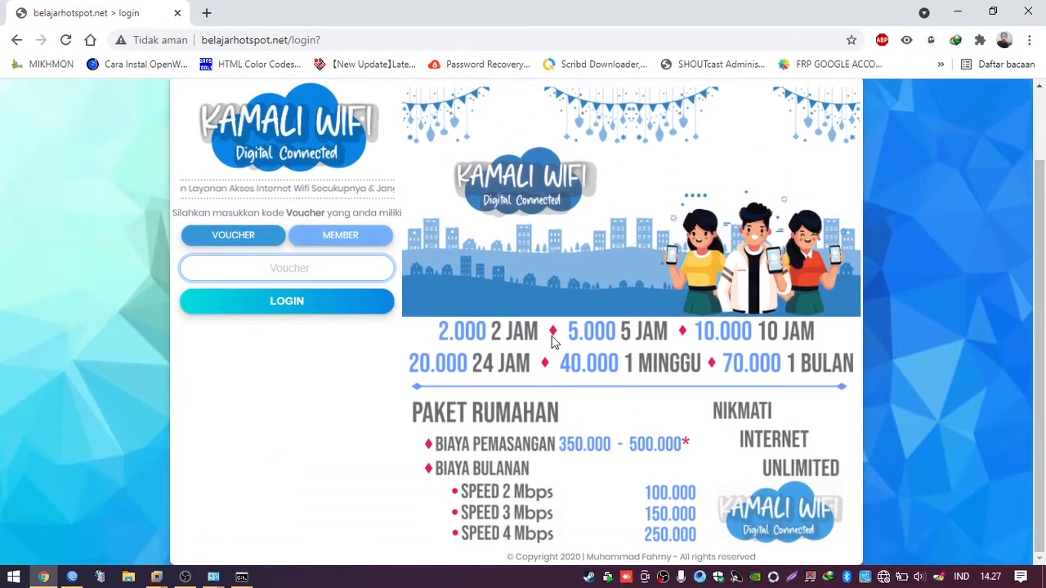
pyautogui.scroll(1, 587, 268)
pyautogui.scroll(1, 589, 269)
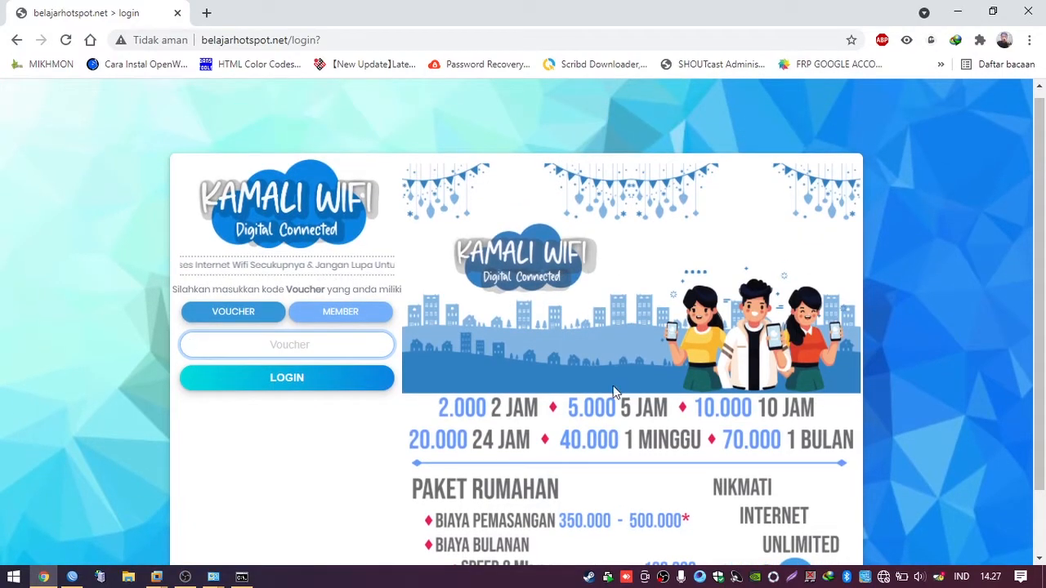
# Step: Toggle the KAMALI WIFI login form between voucher and member, ending on member sign-in
pyautogui.click(362, 316)
pyautogui.click(248, 316)
pyautogui.click(301, 318)
pyautogui.click(247, 315)
pyautogui.click(344, 315)
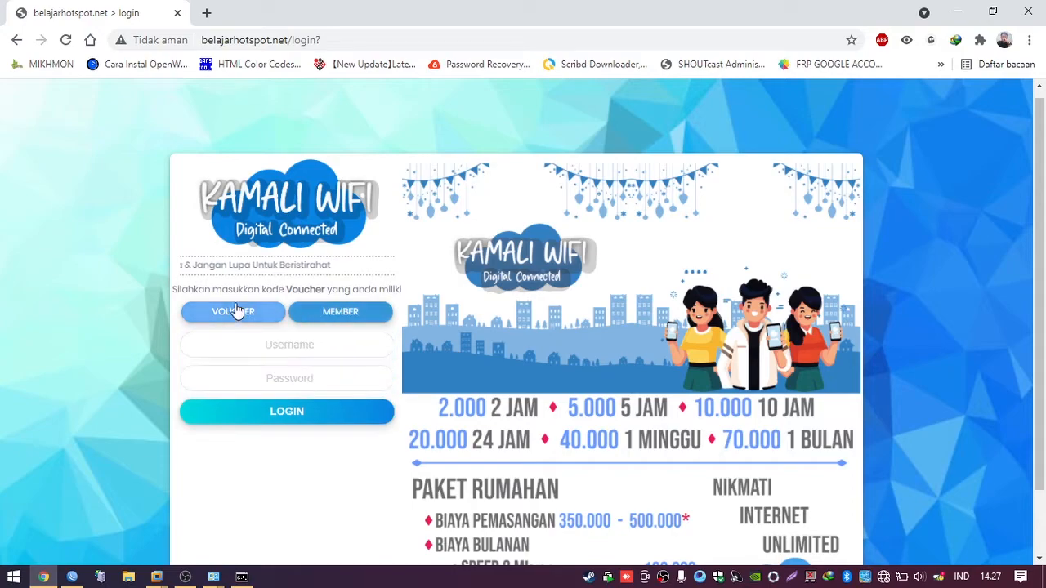
pyautogui.click(238, 314)
pyautogui.click(315, 302)
pyautogui.click(253, 313)
pyautogui.click(324, 314)
pyautogui.click(251, 315)
pyautogui.click(339, 319)
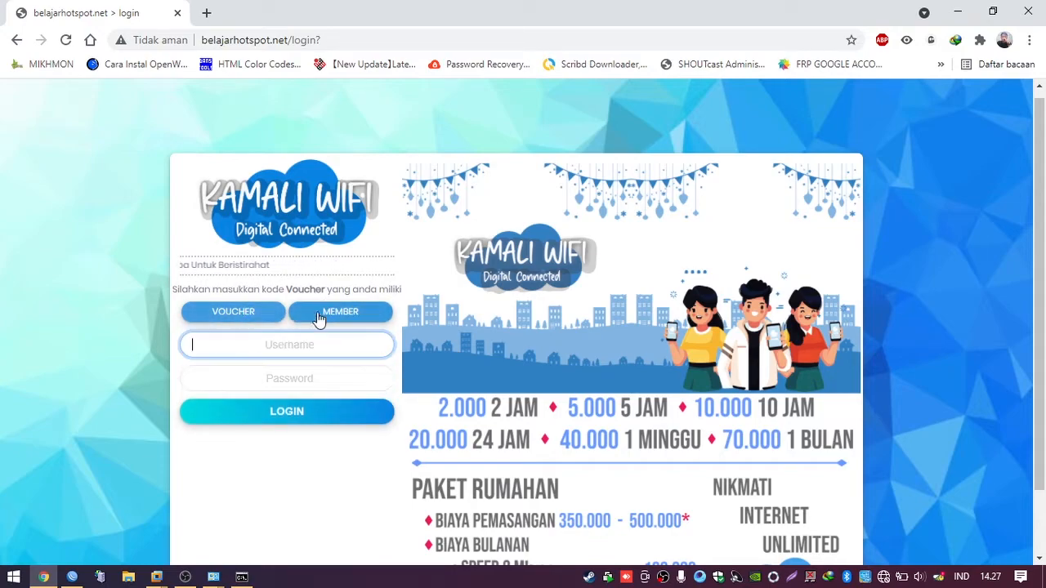
pyautogui.click(252, 316)
pyautogui.click(343, 315)
pyautogui.click(250, 315)
pyautogui.click(315, 316)
pyautogui.click(244, 315)
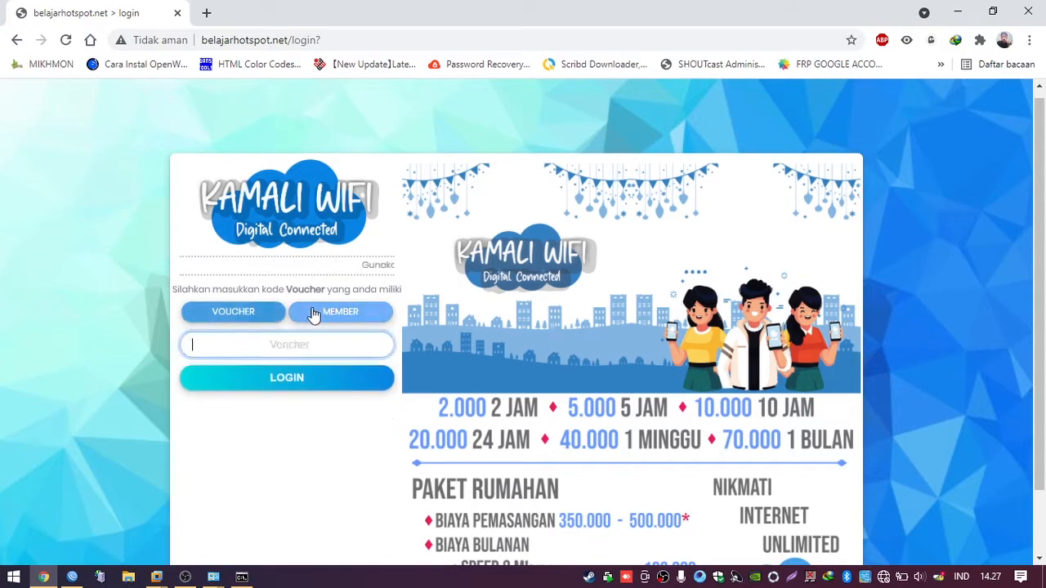
pyautogui.click(315, 315)
pyautogui.click(251, 316)
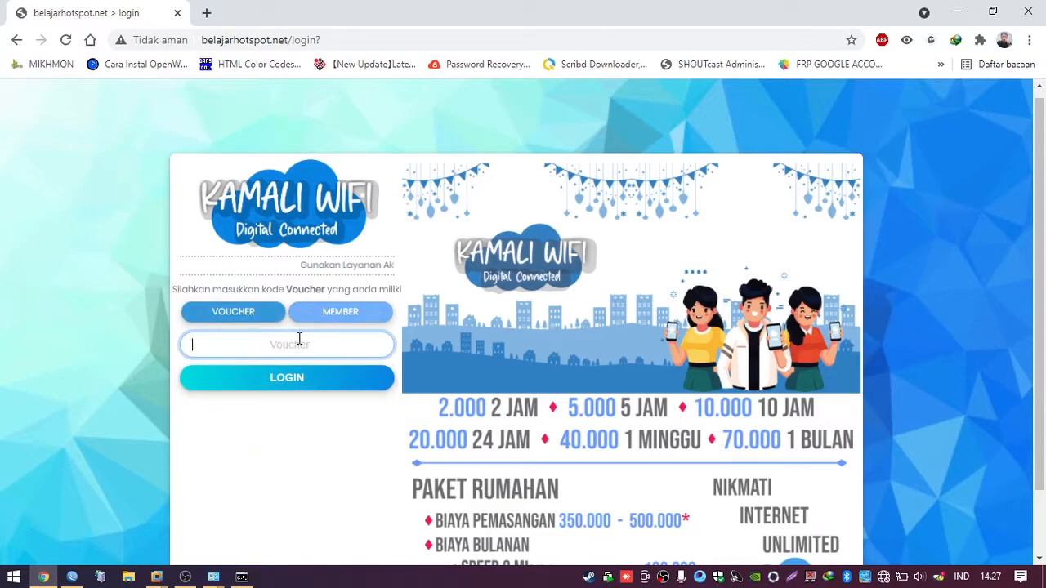
pyautogui.click(347, 319)
pyautogui.click(347, 319)
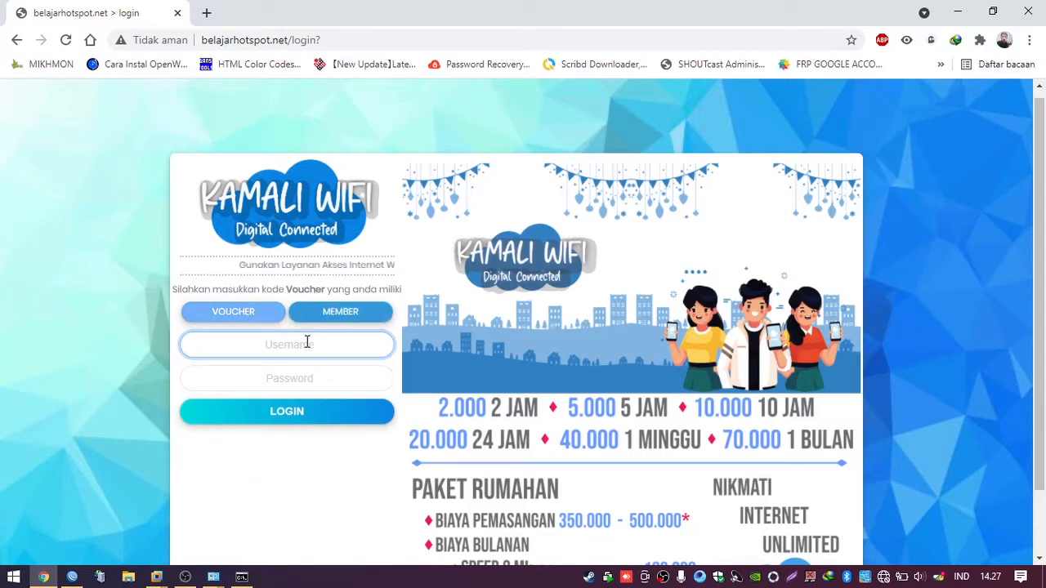
# Step: Sign in as member admin with its password, reach the status page, and return to WinBox
pyautogui.write('admin')
pyautogui.press('Tab')
pyautogui.write('admin')
pyautogui.press('BackSpace')
pyautogui.press('BackSpace')
pyautogui.press('BackSpace')
pyautogui.press('BackSpace')
pyautogui.press('BackSpace')
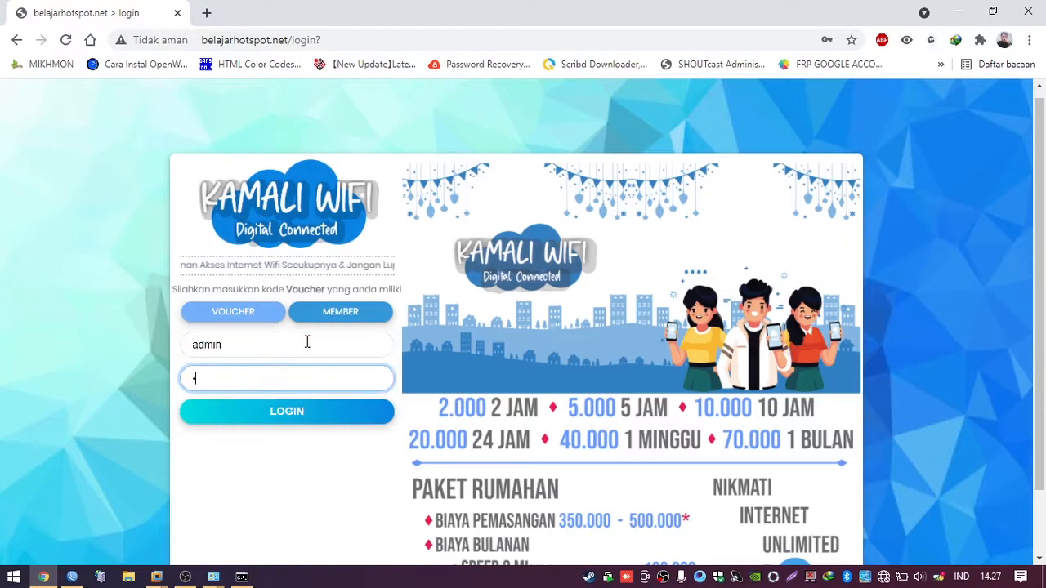
pyautogui.write('admin')
pyautogui.click(304, 419)
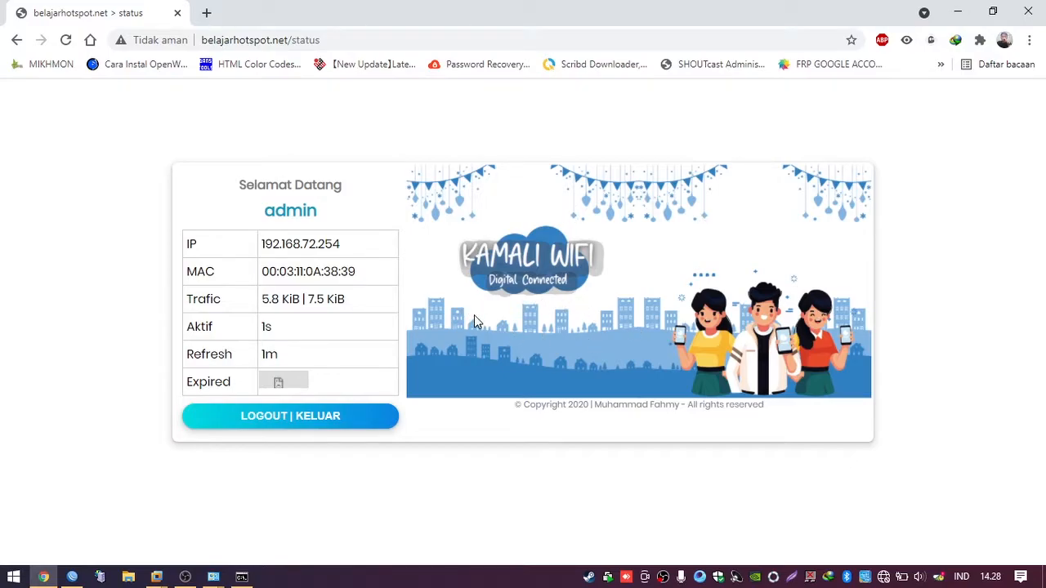
pyautogui.click(73, 577)
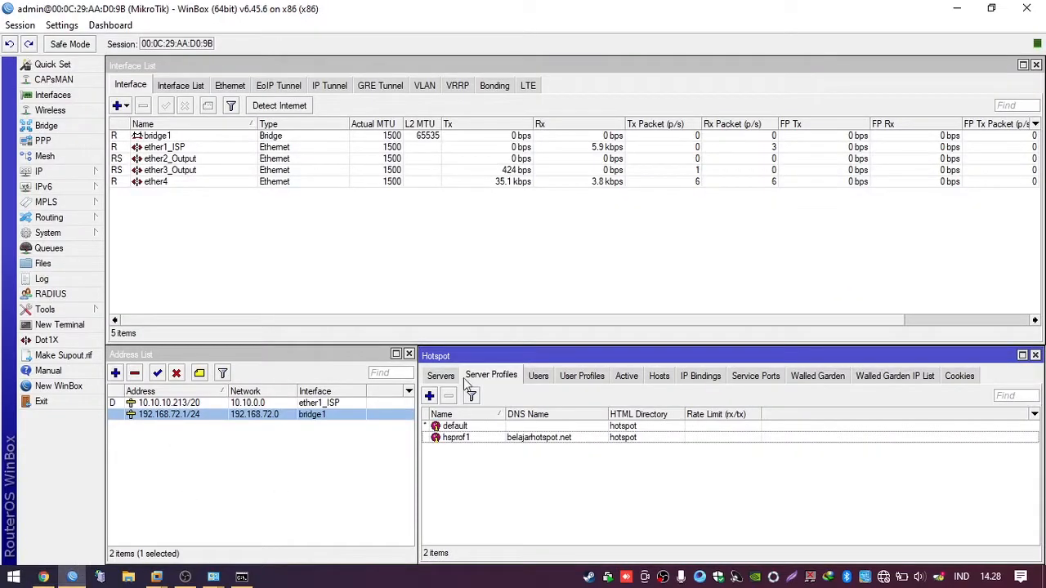